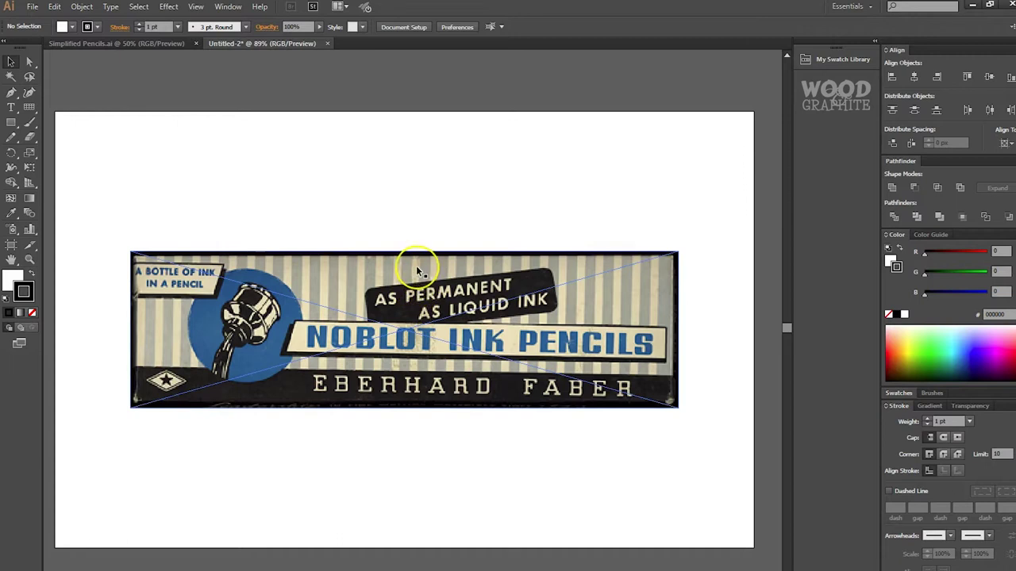
Enlarge the centred pencil-box image proportionally about its centre to about 1122 by 321 px
click(421, 174)
mouse_move(476, 356)
mouse_down()
mouse_move(419, 314)
mouse_move(421, 191)
mouse_move(451, 237)
mouse_move(489, 357)
mouse_up()
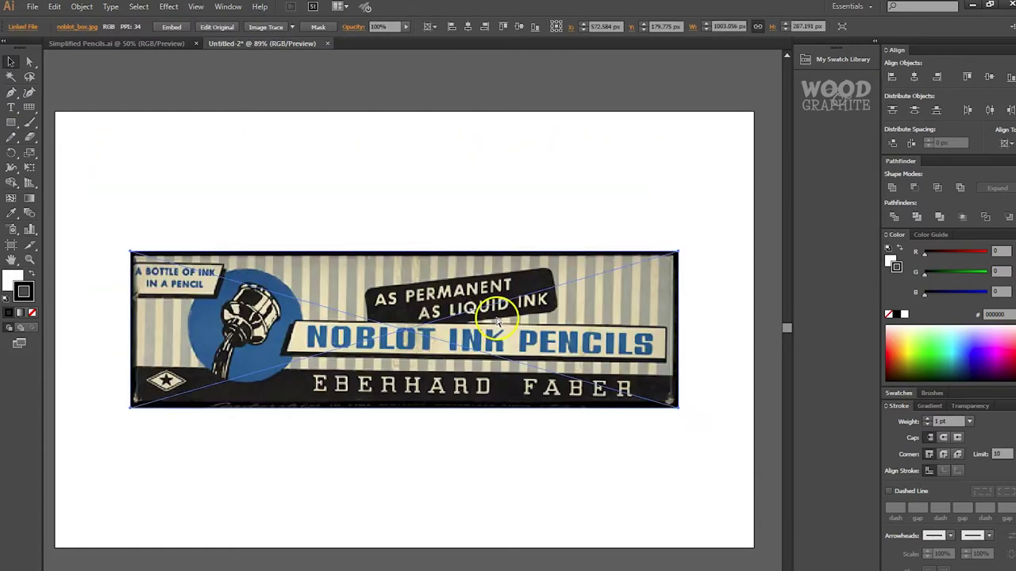
click(415, 212)
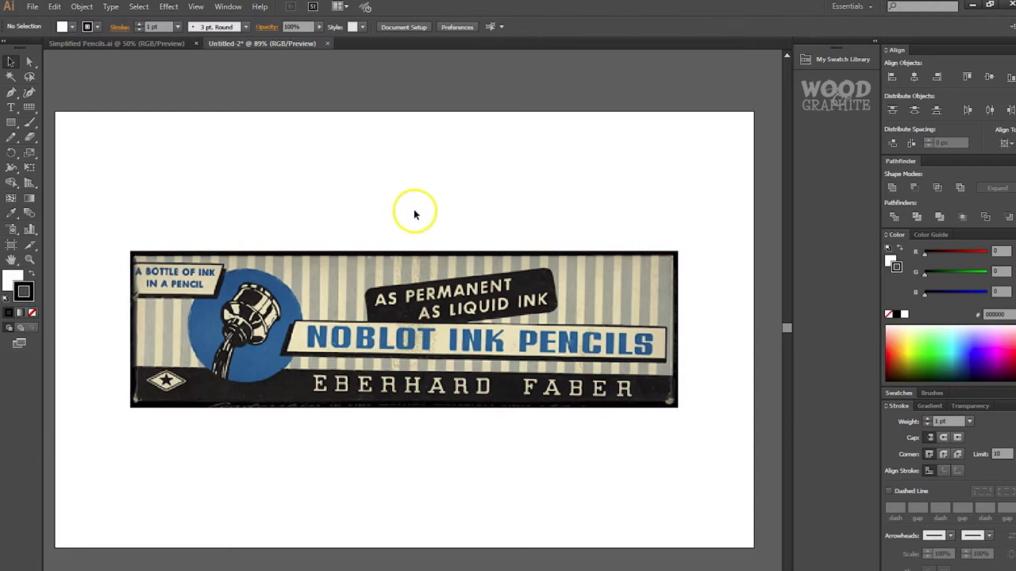
click(409, 329)
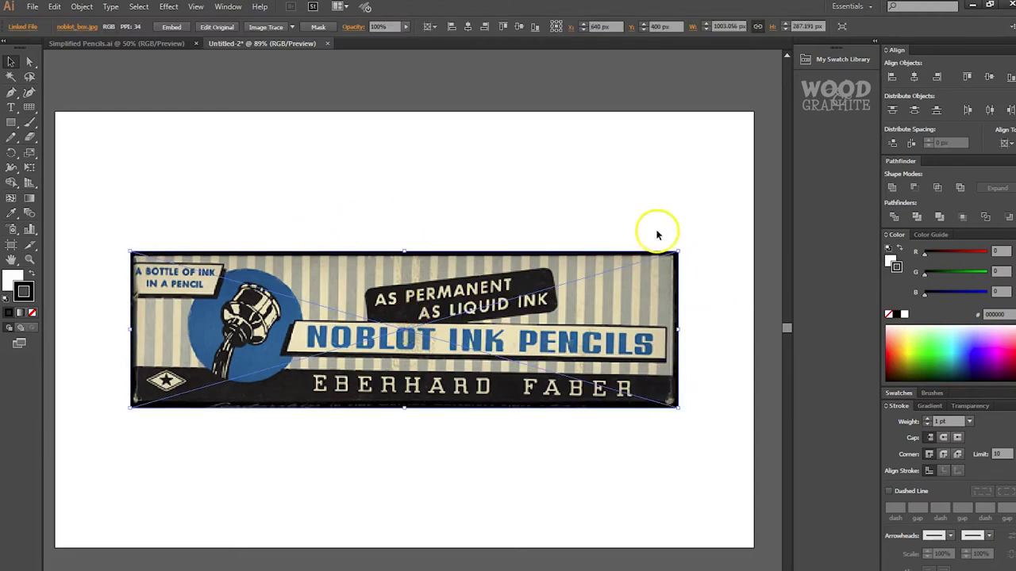
drag(677, 253, 710, 204)
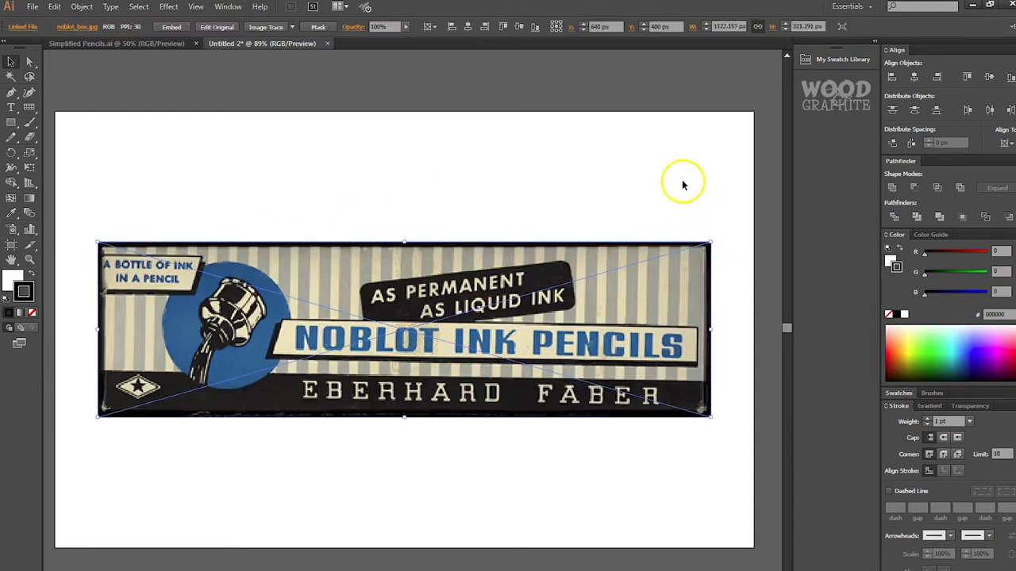
click(682, 182)
Examine the vintage box artwork up close and as a whole, including its stripes, lettering, banners and bottom band
scroll(529, 372, up, 3)
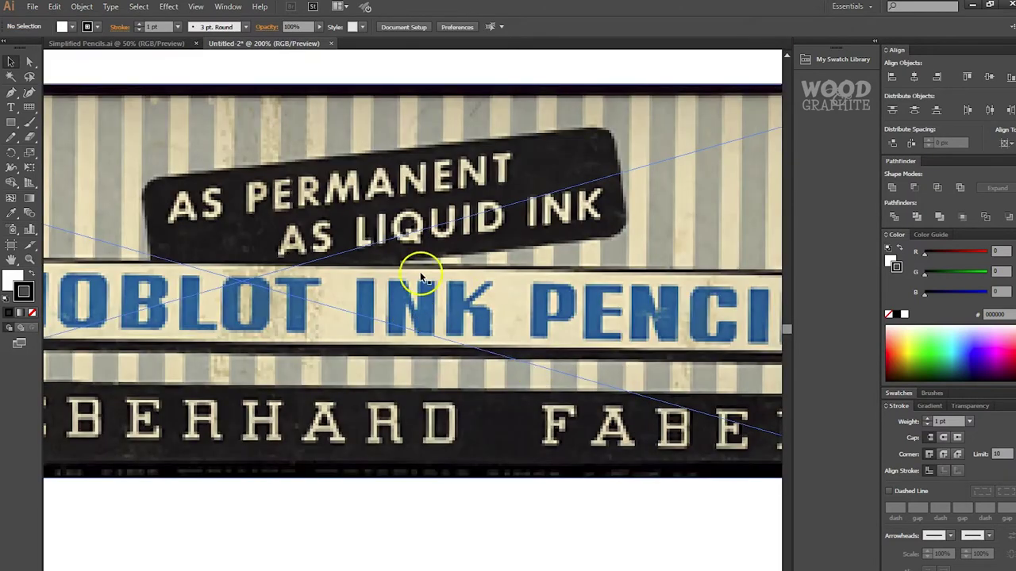
scroll(374, 310, down, 3)
drag(367, 321, 441, 309)
scroll(427, 305, up, 1)
scroll(429, 308, up, 2)
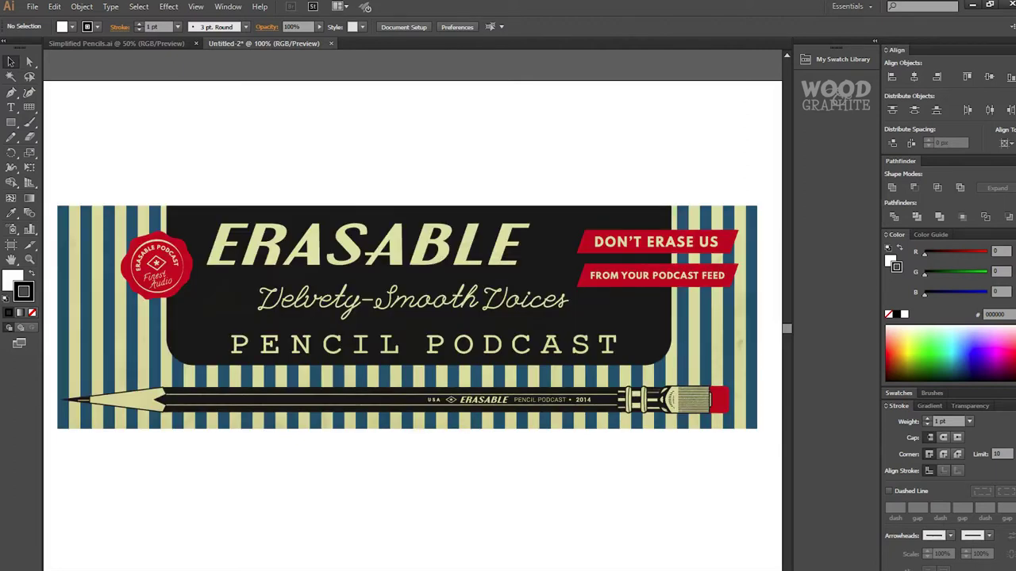
click(348, 208)
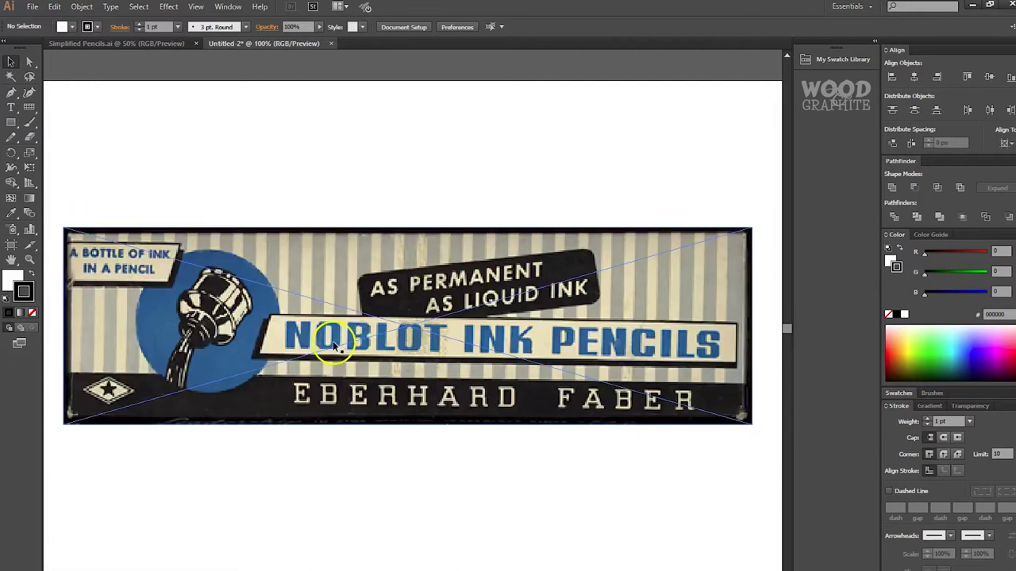
click(411, 396)
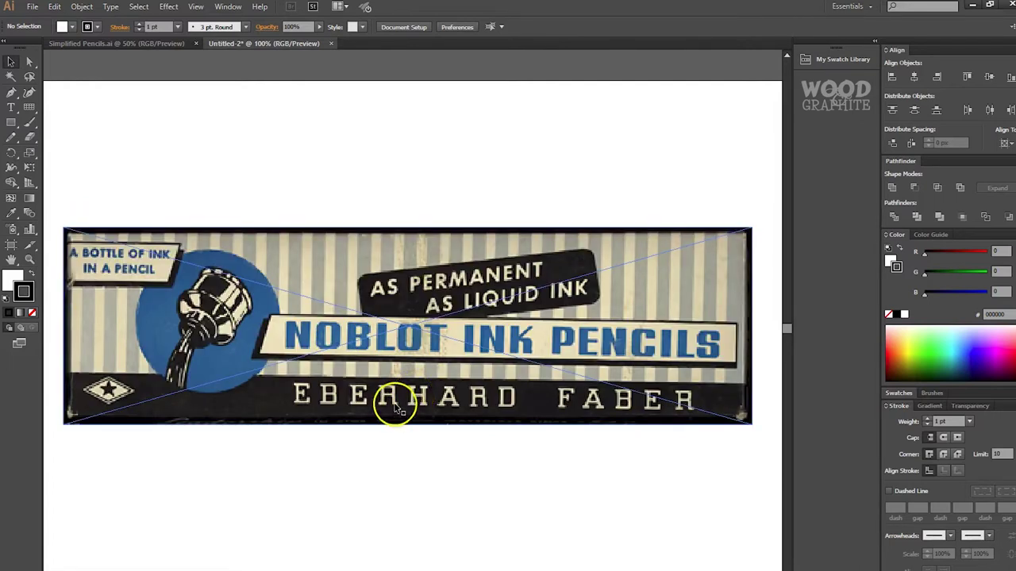
click(558, 238)
click(558, 239)
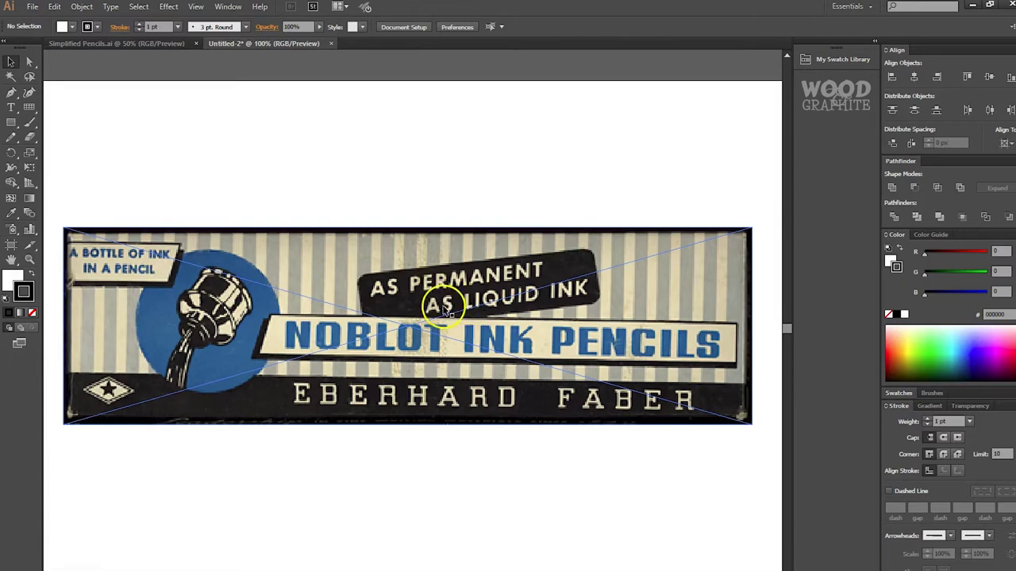
scroll(453, 313, down, 1)
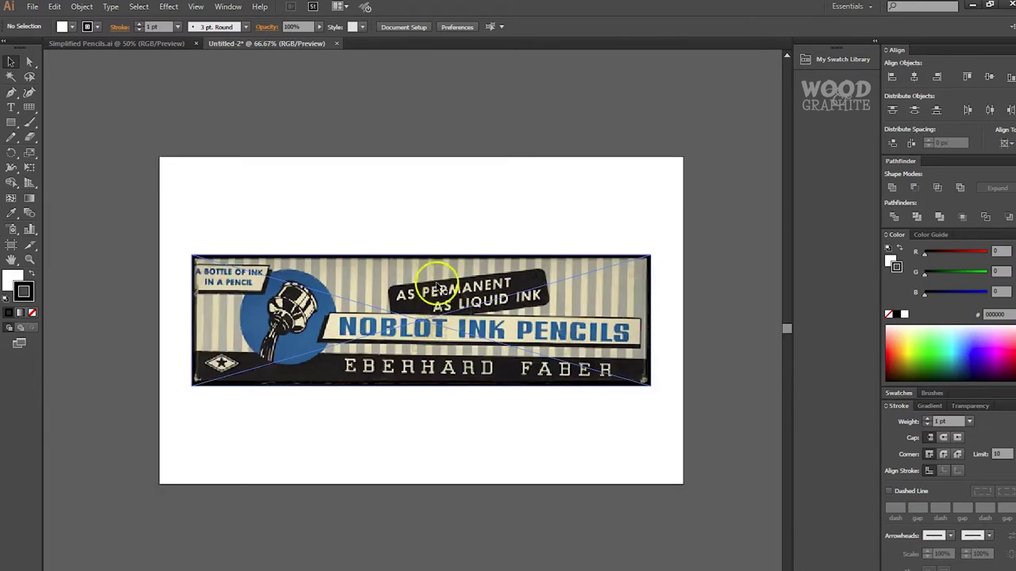
click(444, 306)
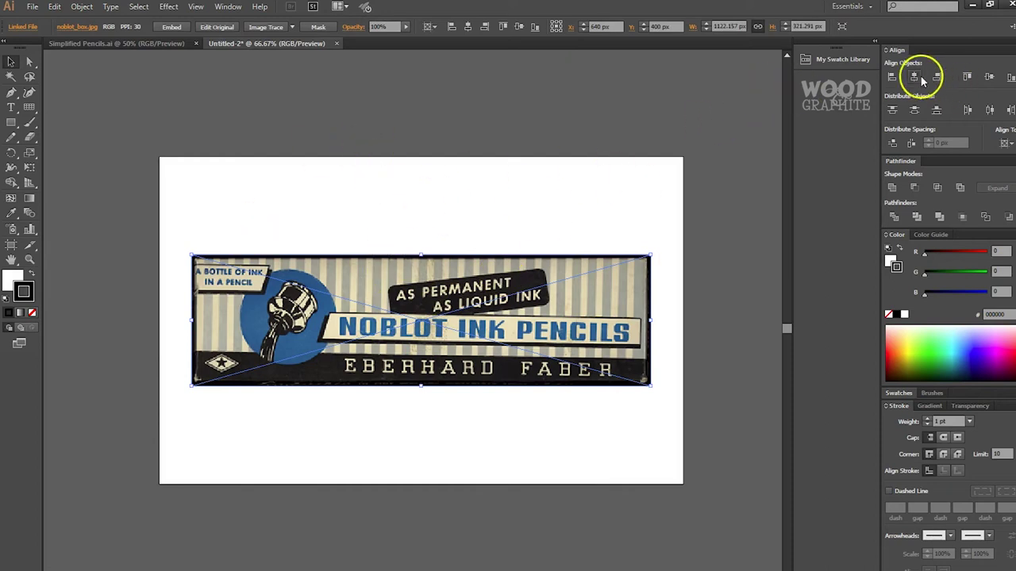
click(539, 200)
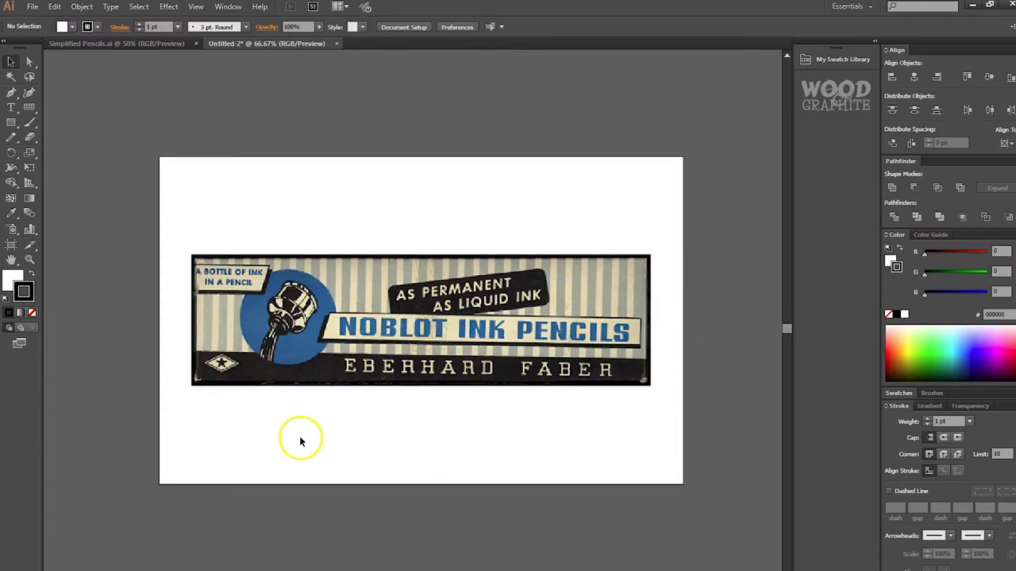
Move the pencil-box image straight up to just below the artboard's top edge
click(486, 342)
drag(488, 346, 485, 242)
click(487, 116)
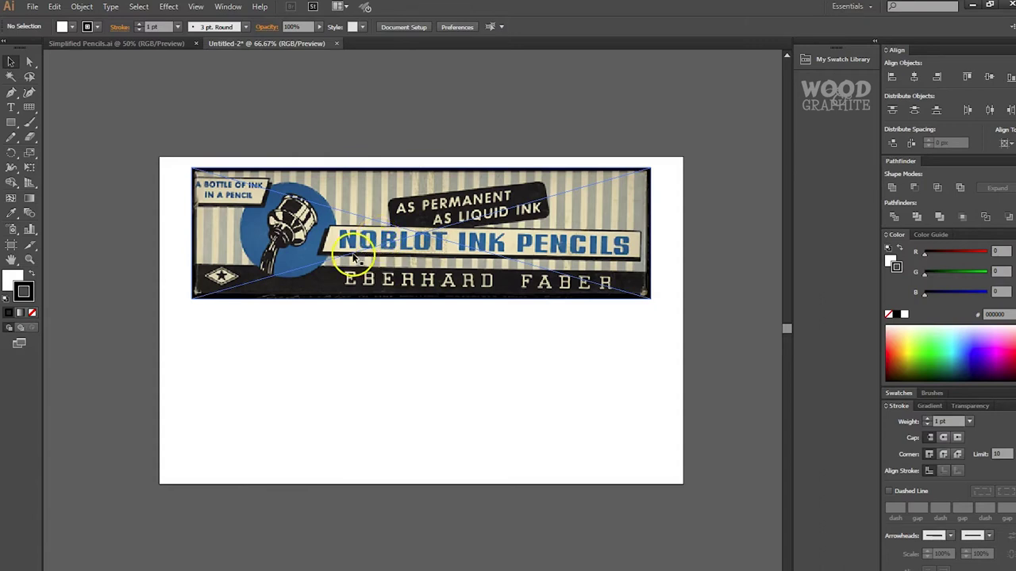
key(alt)
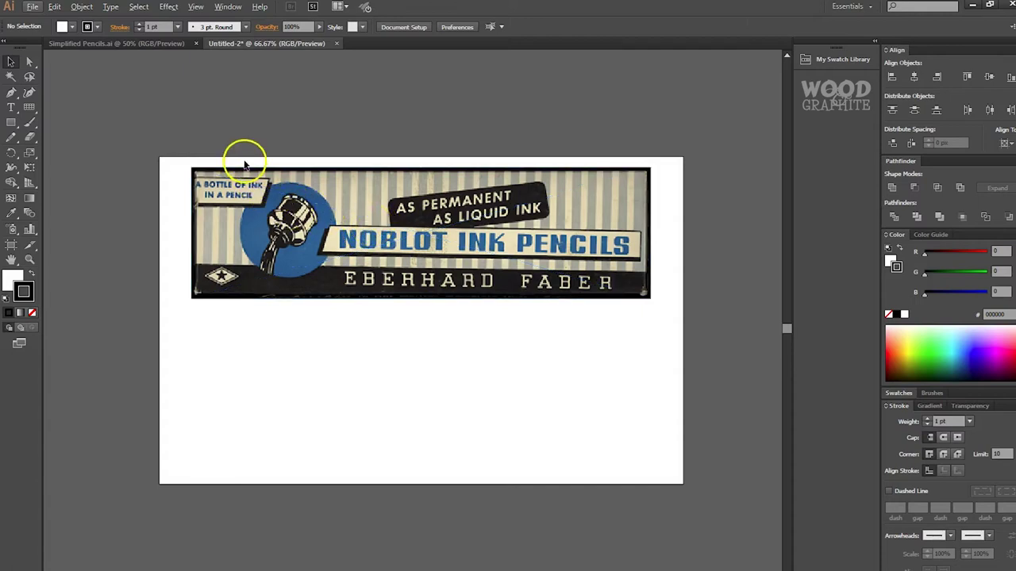
scroll(270, 142, up, 1)
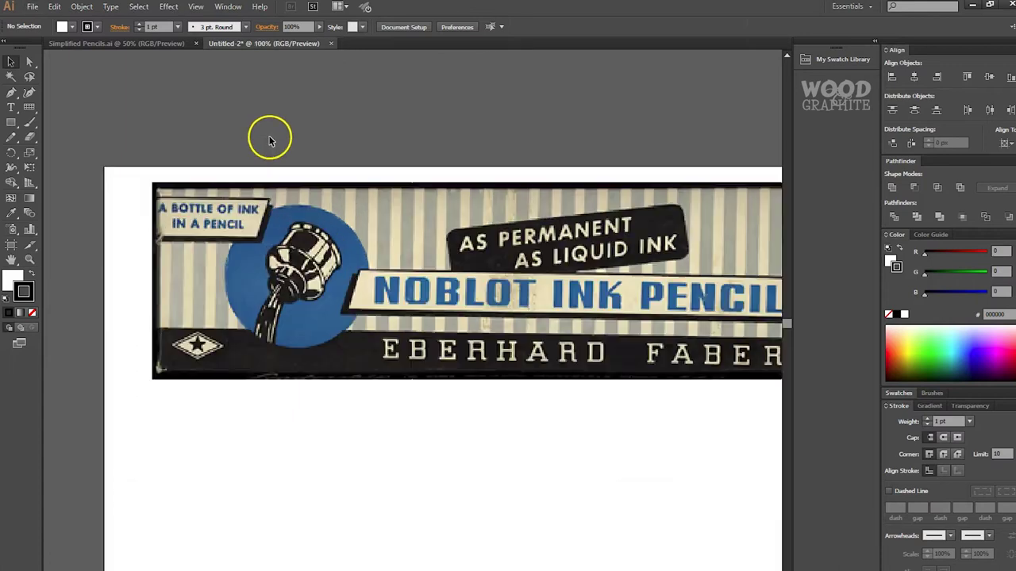
drag(508, 188, 444, 233)
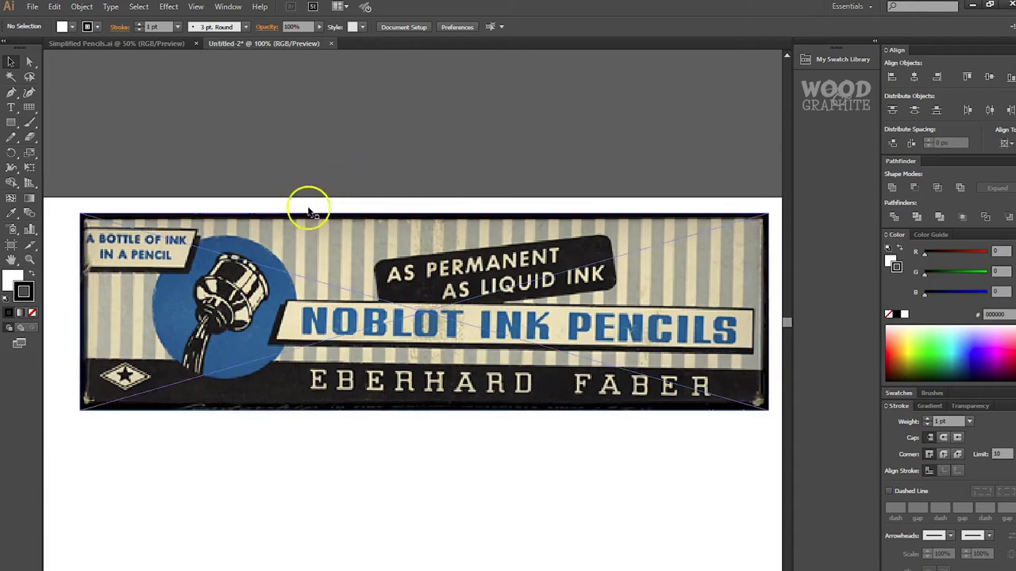
scroll(243, 167, down, 1)
click(11, 122)
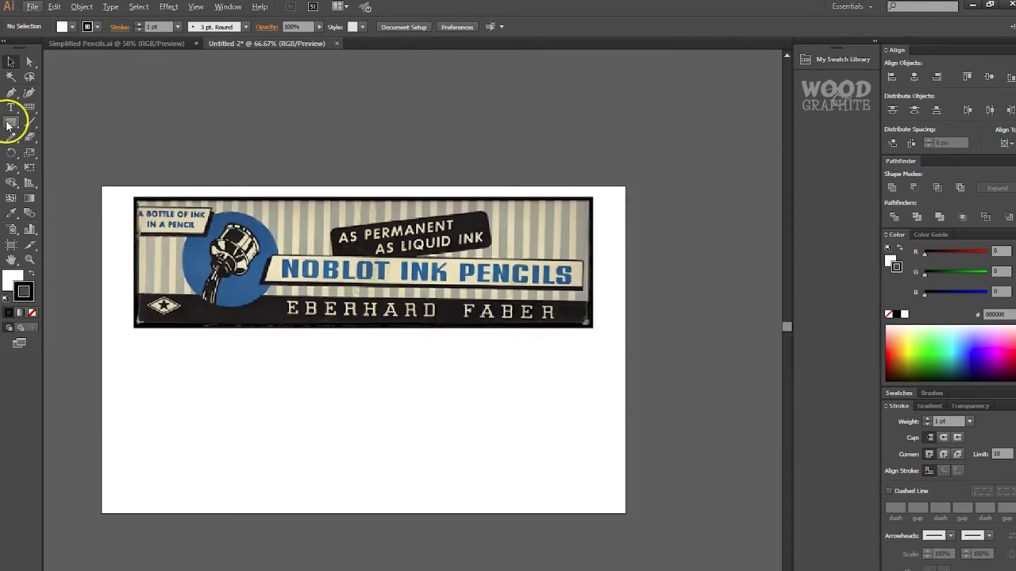
drag(189, 337, 516, 435)
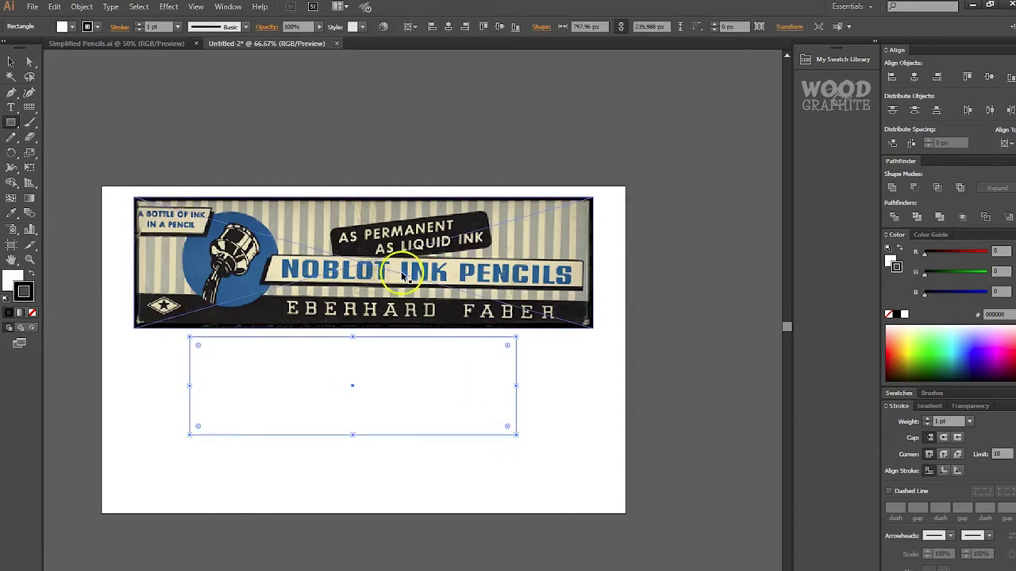
key(Delete)
Draw a rectangle of about 1122 by 321 px exactly over the box image and move it about 382 px straight down
scroll(118, 220, up, 1)
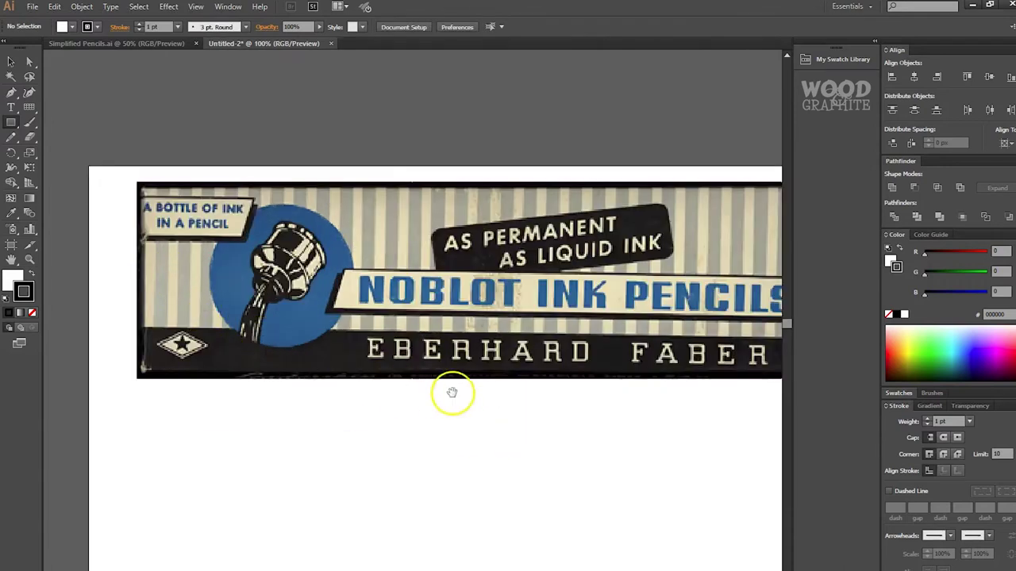
drag(453, 392, 417, 347)
scroll(403, 395, down, 1)
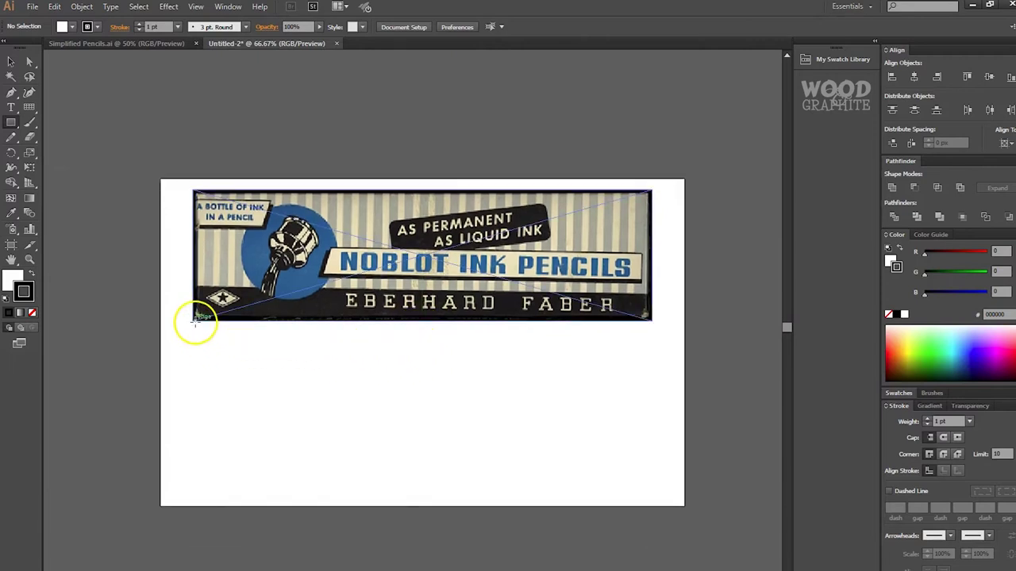
drag(192, 320, 651, 191)
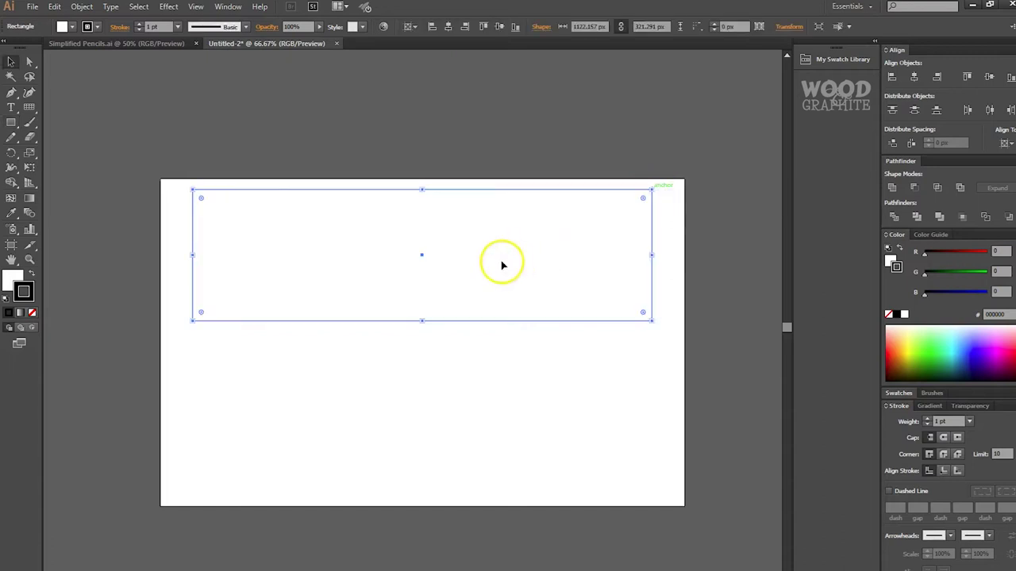
drag(476, 236, 478, 395)
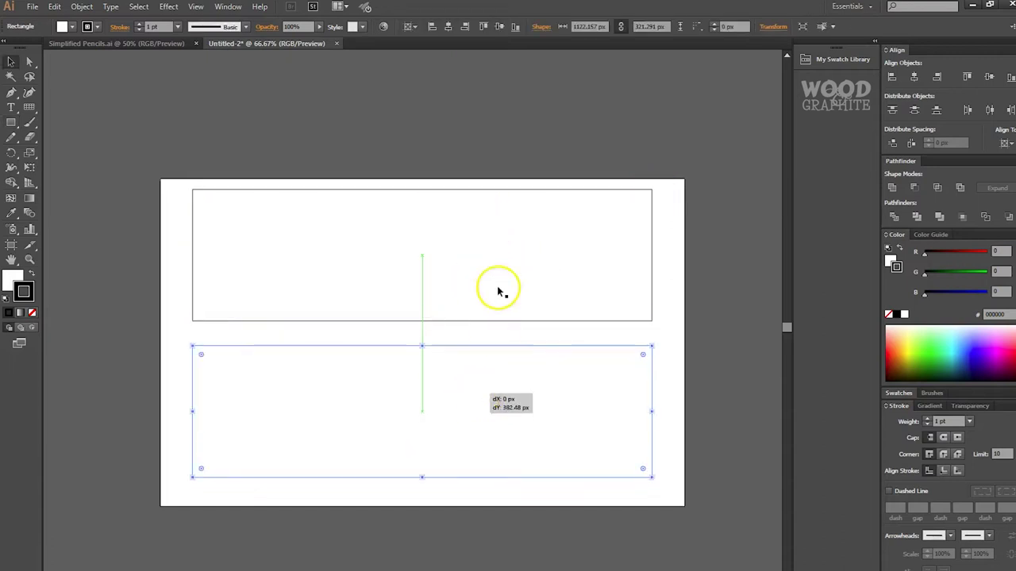
click(496, 159)
Remove the stroke from the rectangle below the image and fill it with bright green 22FF10
click(473, 389)
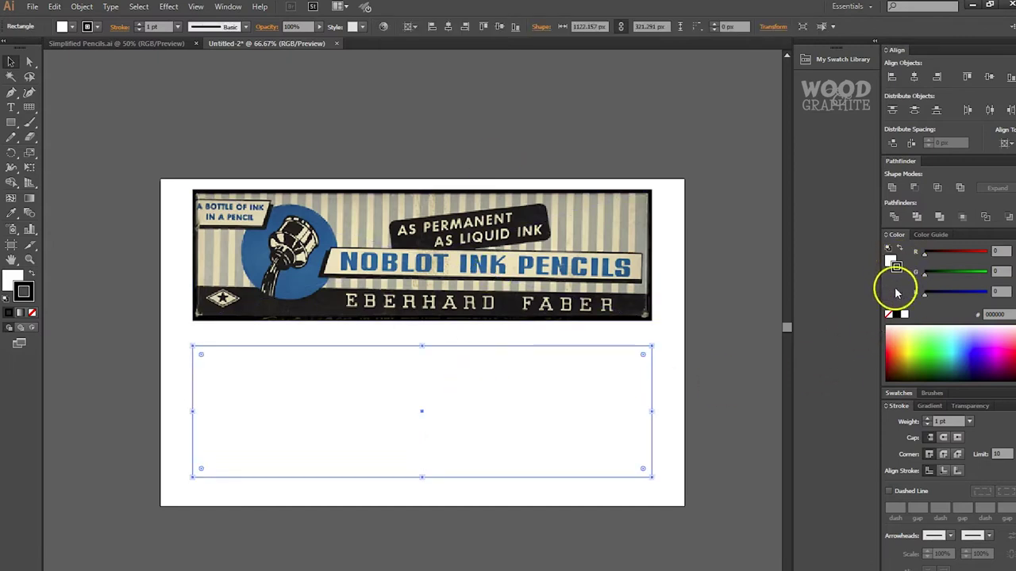
click(889, 314)
click(890, 258)
click(903, 349)
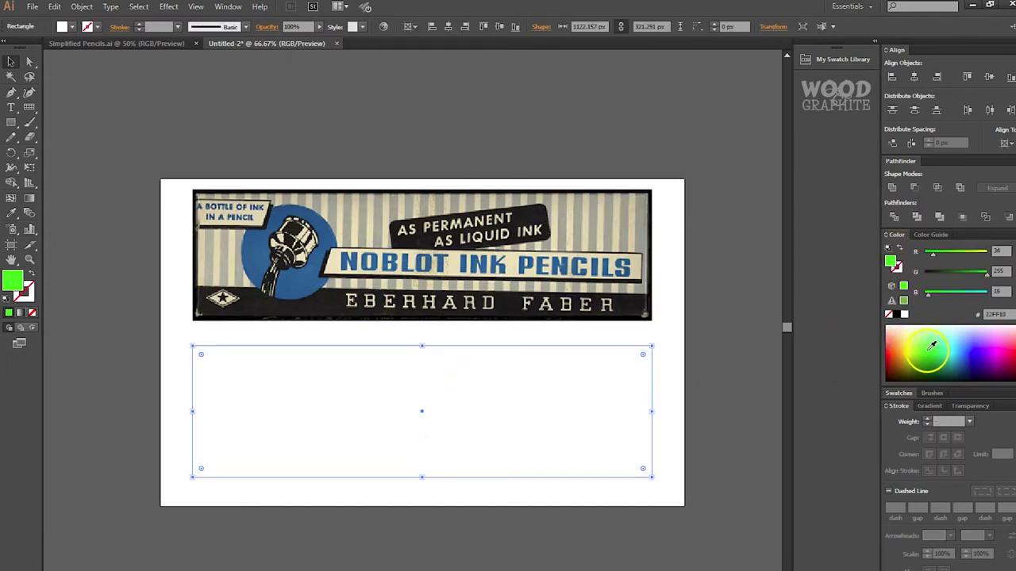
click(559, 213)
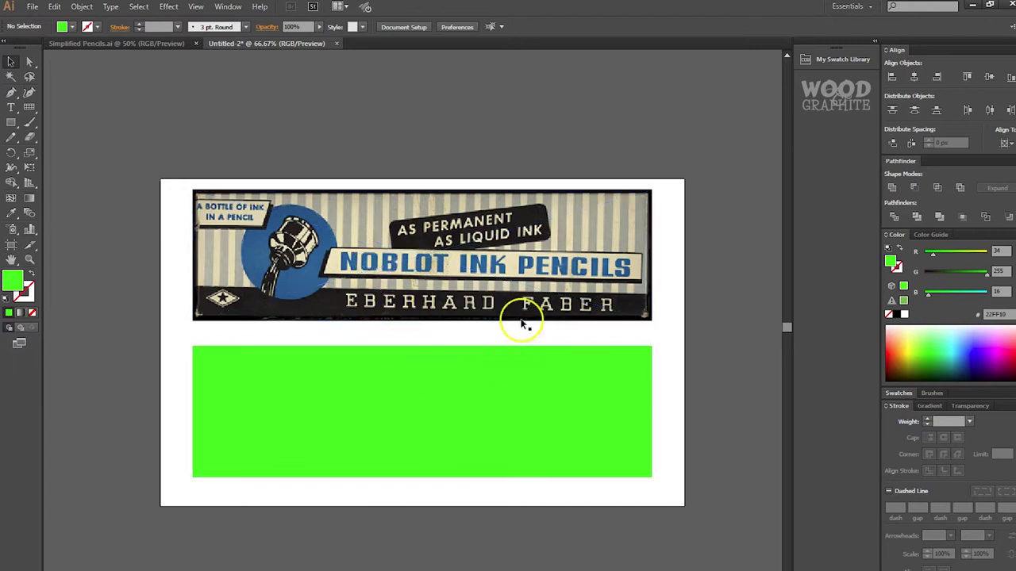
Draw a rectangle of about 1122 by 74 px over the black EBERHARD FABER band at the image's bottom
click(11, 122)
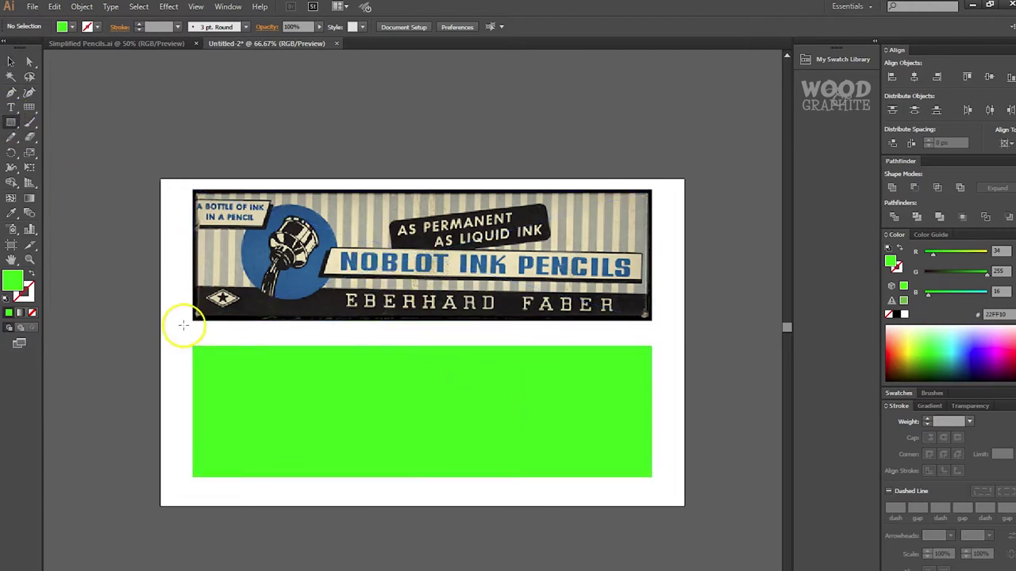
drag(221, 304, 653, 313)
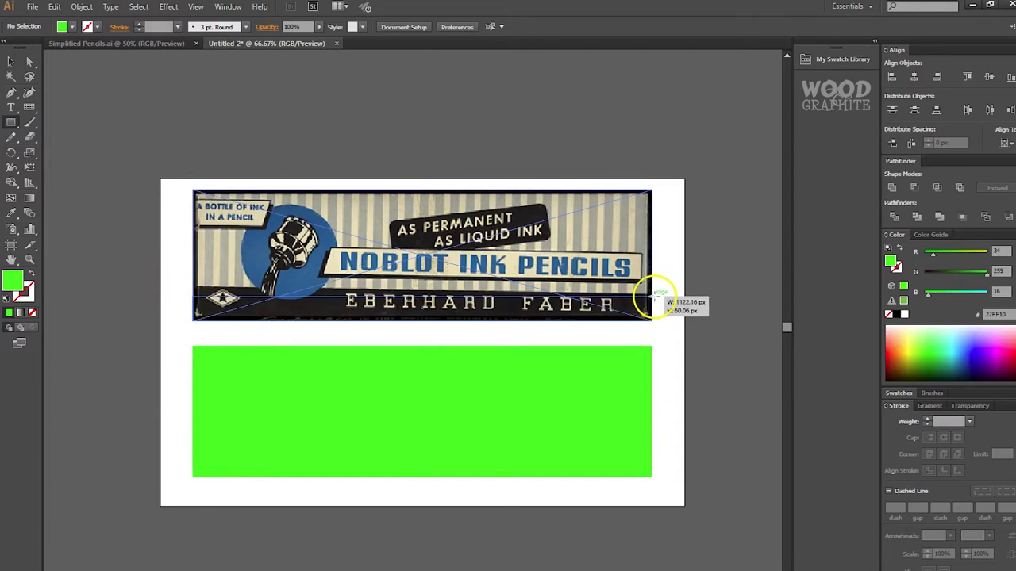
drag(652, 294, 651, 292)
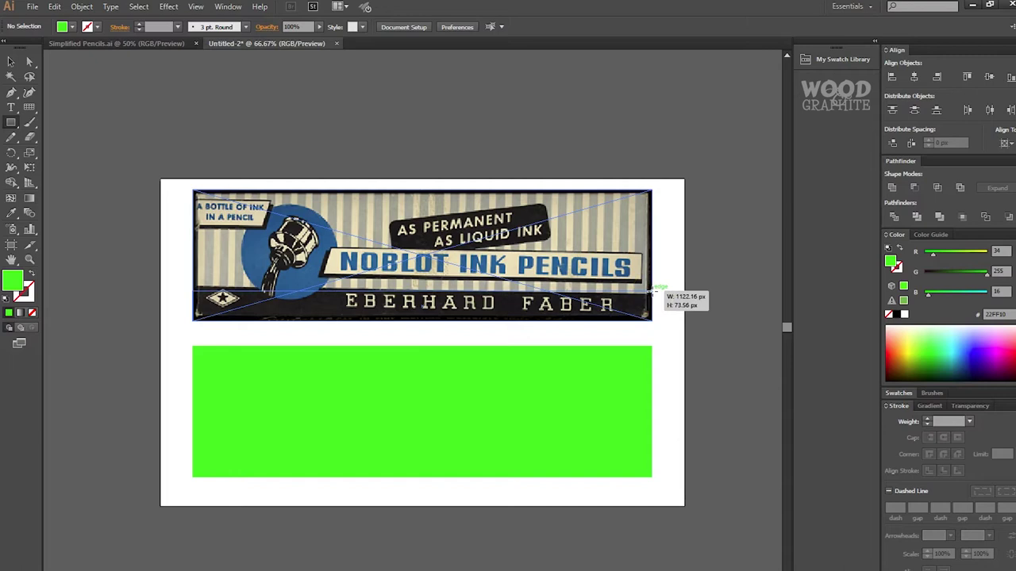
drag(652, 292, 651, 292)
key(v)
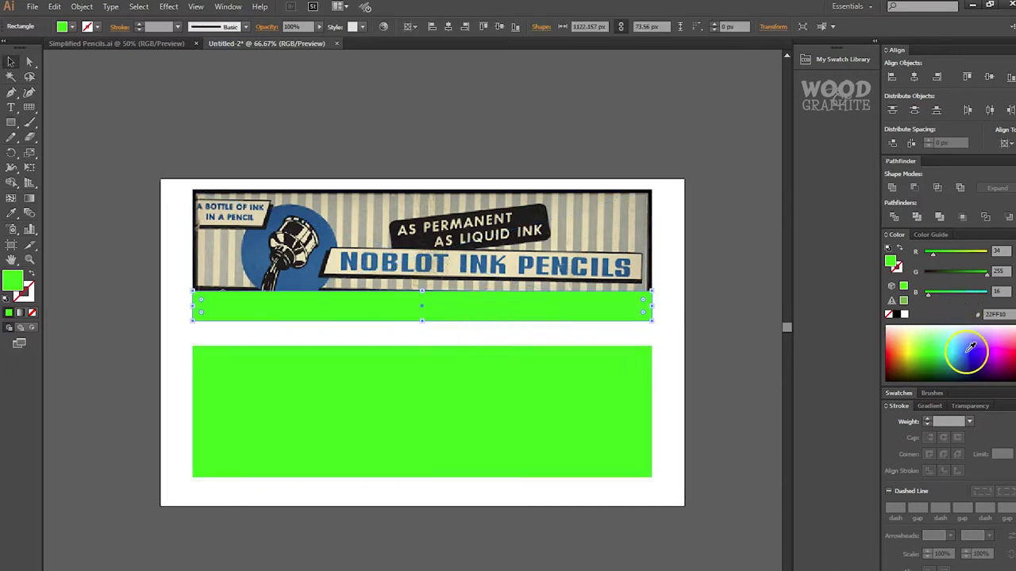
Fill the band rectangle with purple 8000E9 and move it down onto the green rectangle's bottom edge
click(990, 354)
drag(473, 315, 482, 474)
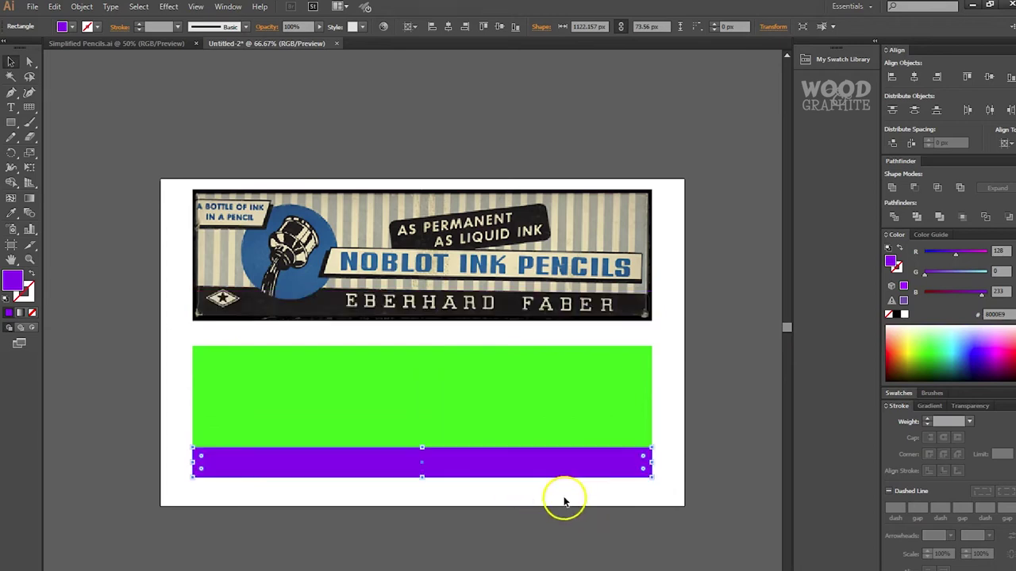
click(648, 332)
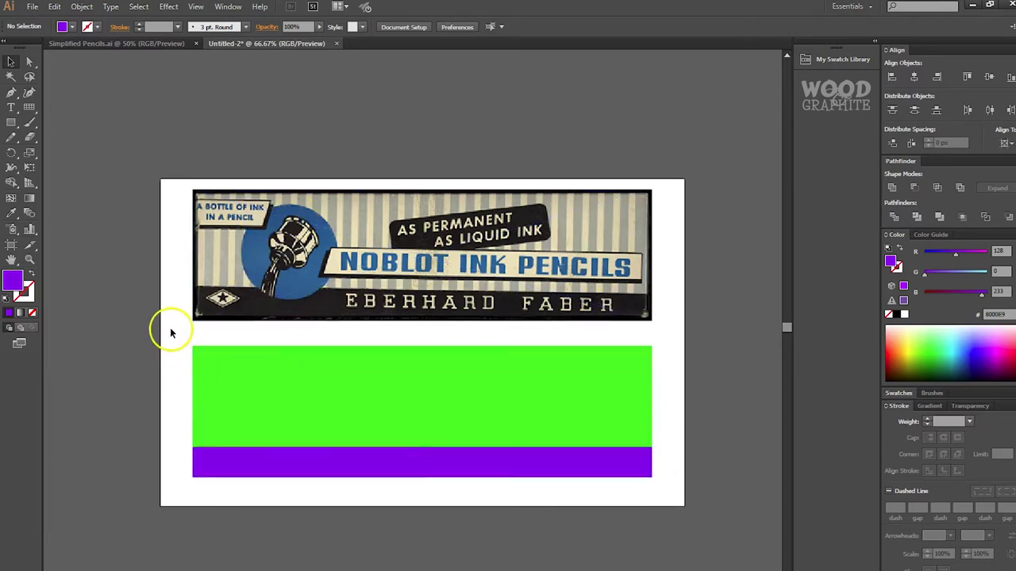
Set the opacity of both the green and purple rectangles to 50%
drag(187, 352, 556, 480)
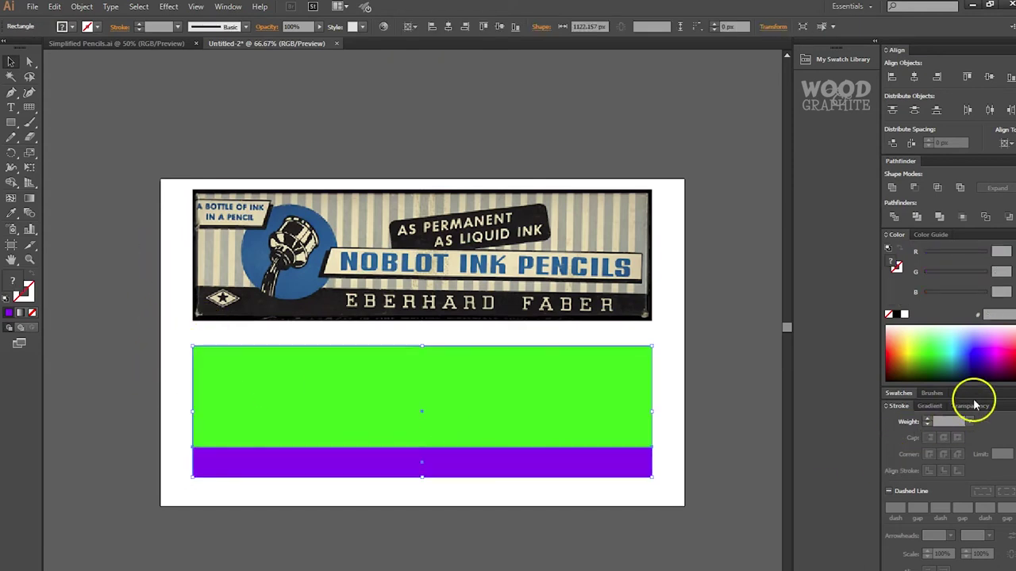
click(972, 407)
click(981, 479)
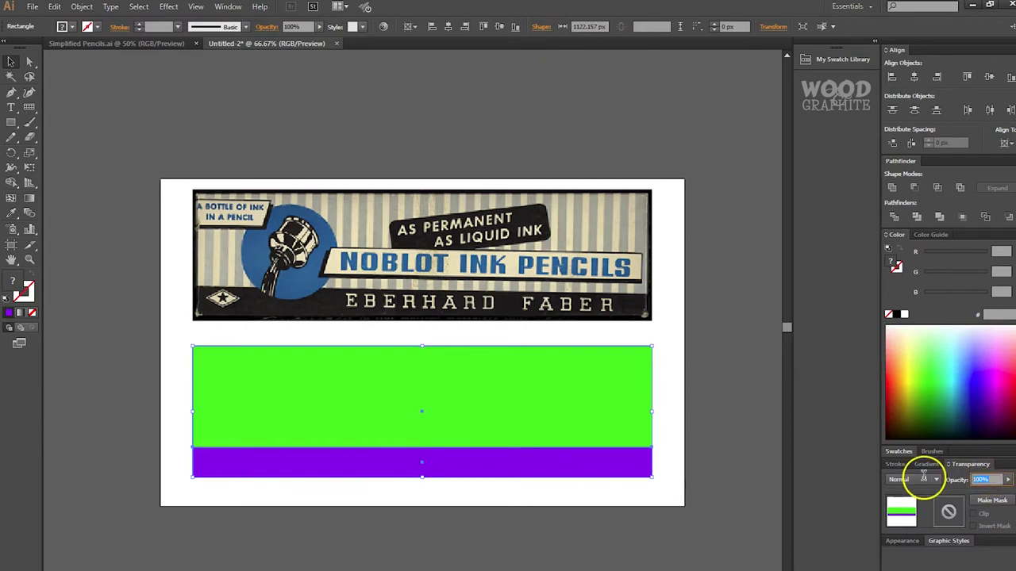
text(50)
key(Return)
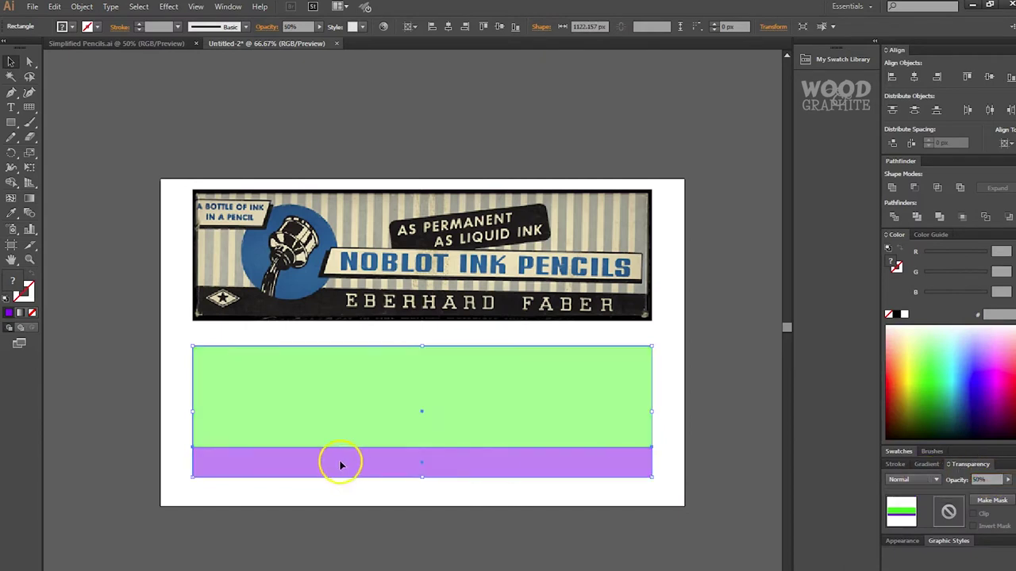
Move the green and purple rectangles together up over the box image so that their edges line up with it
drag(339, 464, 386, 246)
click(380, 156)
key(ctrl+plus)
key(ctrl+plus)
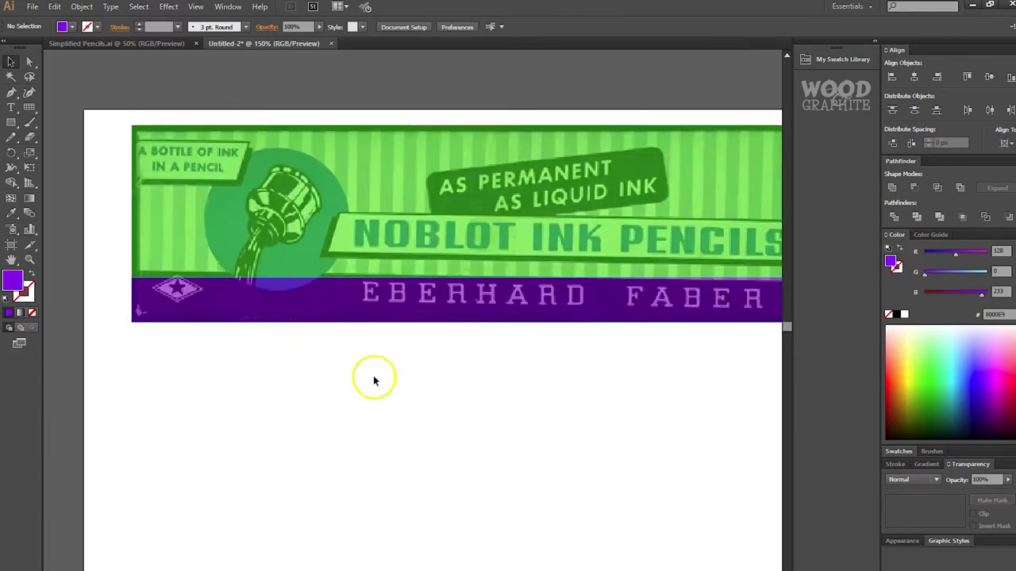
Group the box image with the green and purple rectangles and centre the group vertically on the artboard
drag(521, 354, 451, 402)
scroll(452, 413, down, 2)
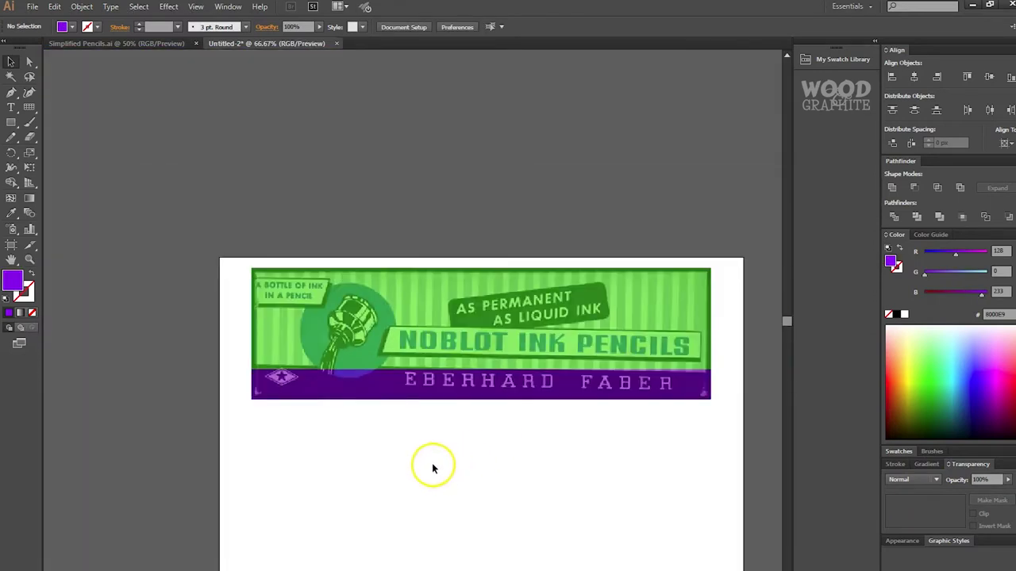
drag(431, 467, 593, 307)
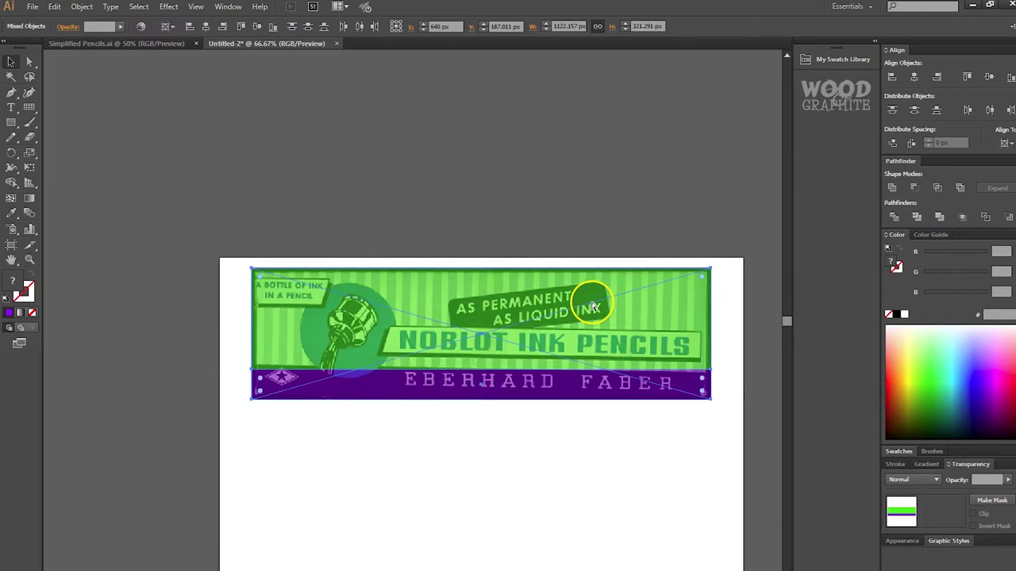
key(ctrl+g)
click(989, 77)
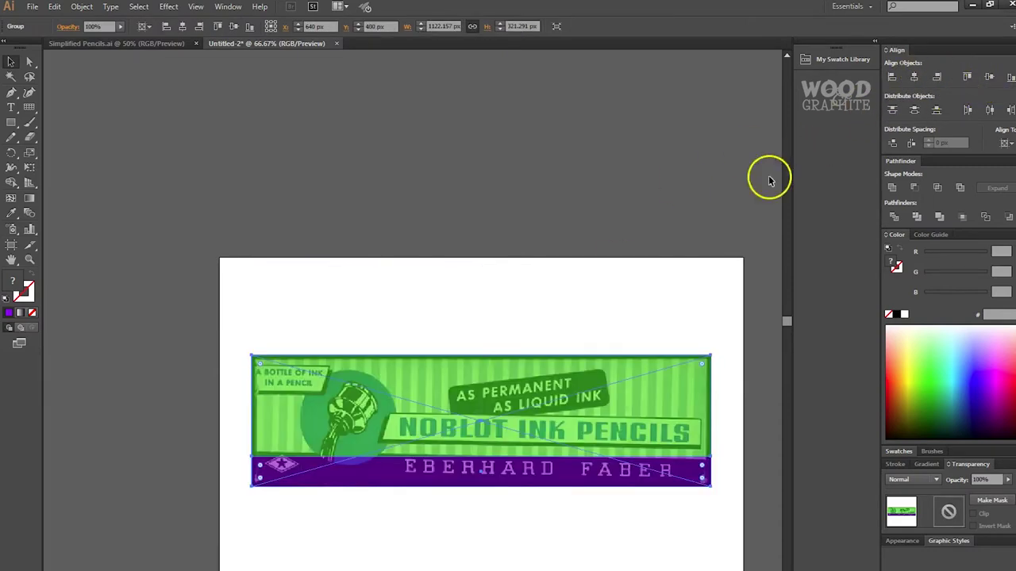
click(652, 321)
Draw a circle about 236 px across over the round ink-bottle emblem and align it with the emblem's outline
drag(644, 311, 605, 215)
scroll(318, 312, up, 1)
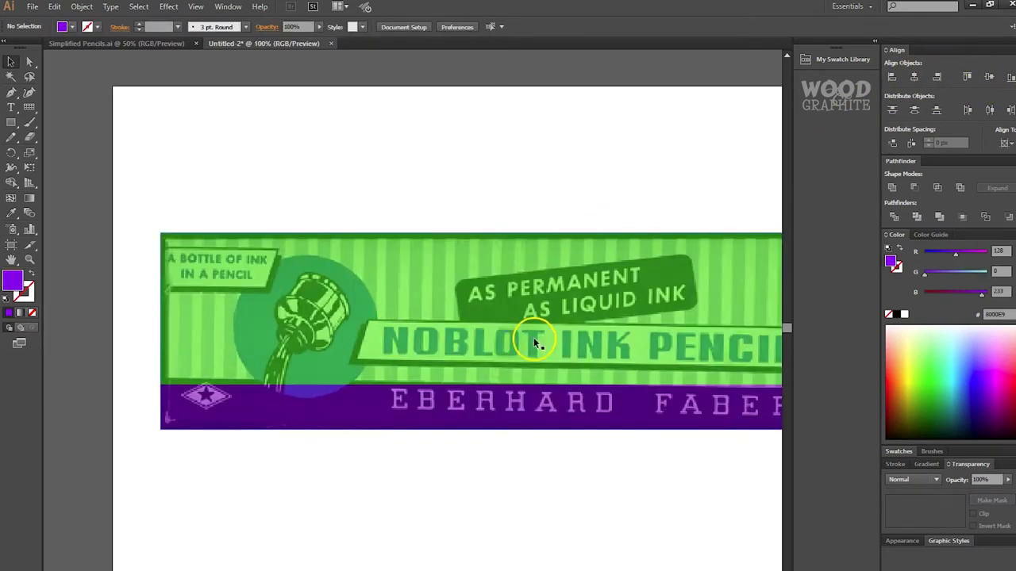
drag(534, 343, 486, 293)
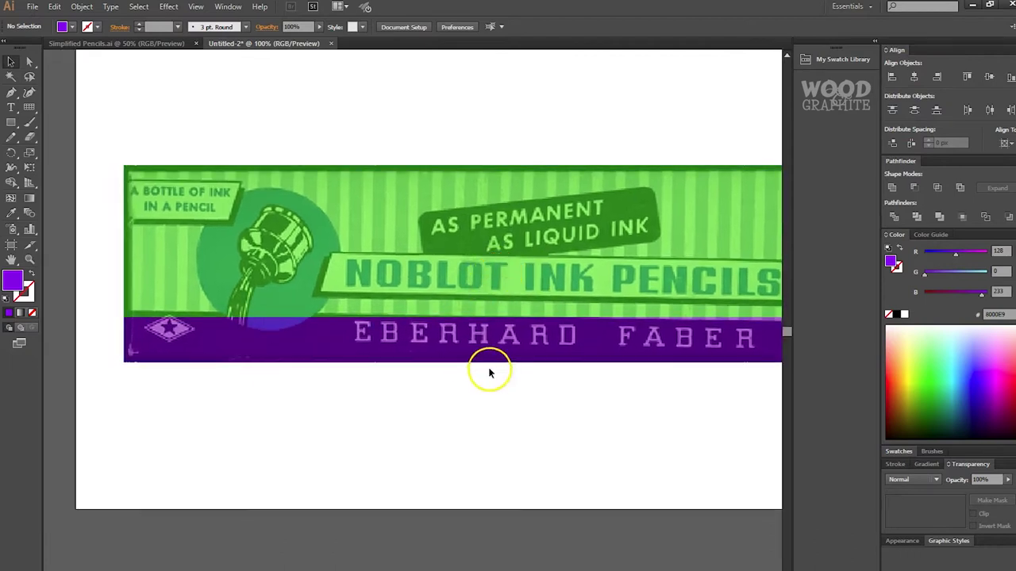
drag(335, 230, 390, 254)
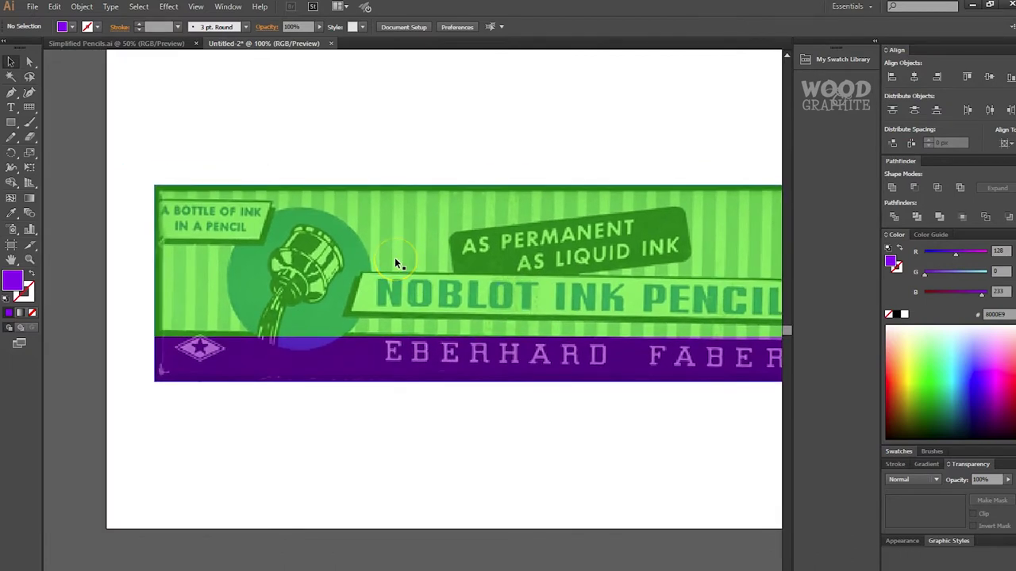
click(11, 122)
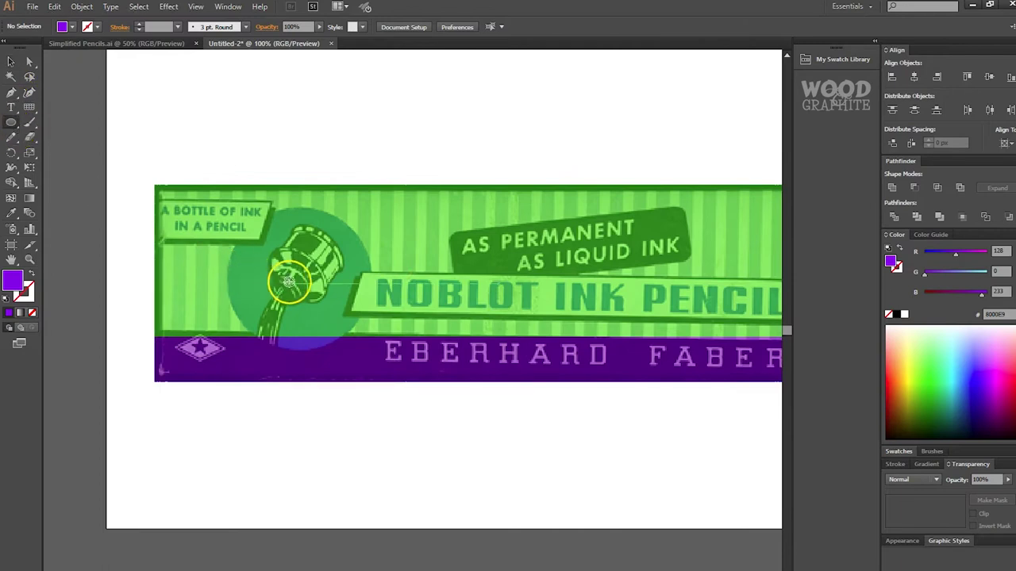
drag(283, 272, 314, 351)
key(v)
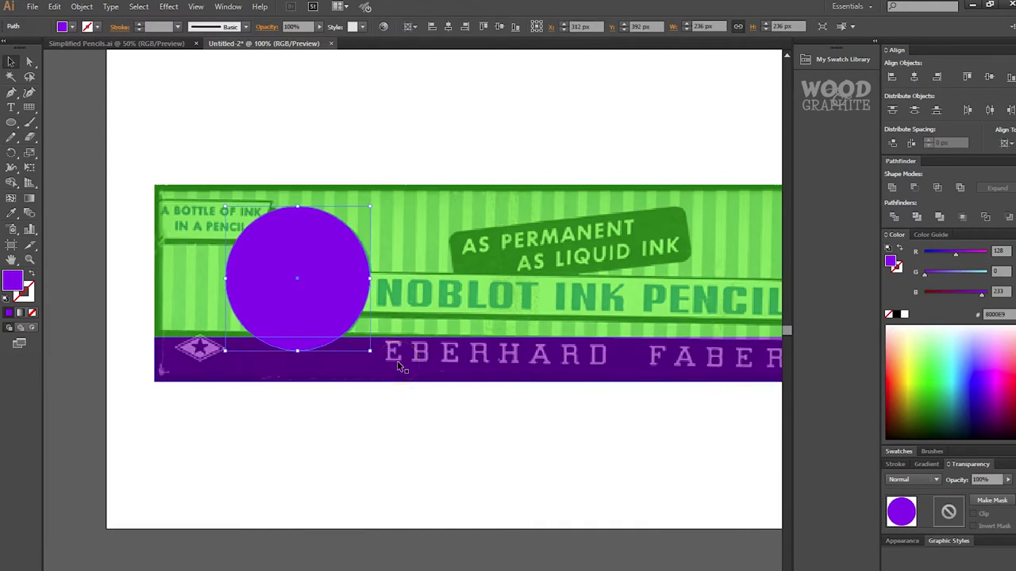
key(ctrl+3)
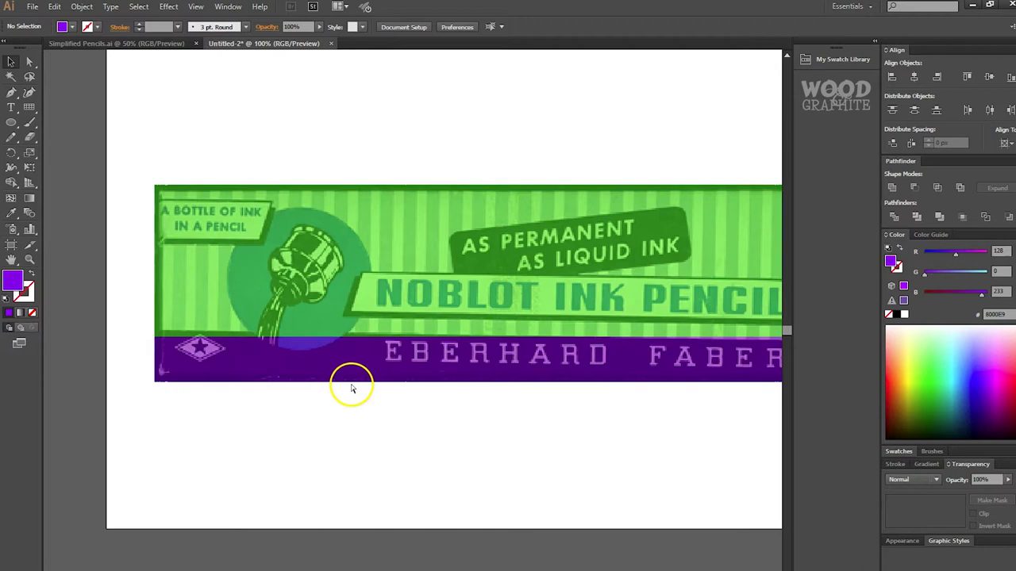
key(ctrl+z)
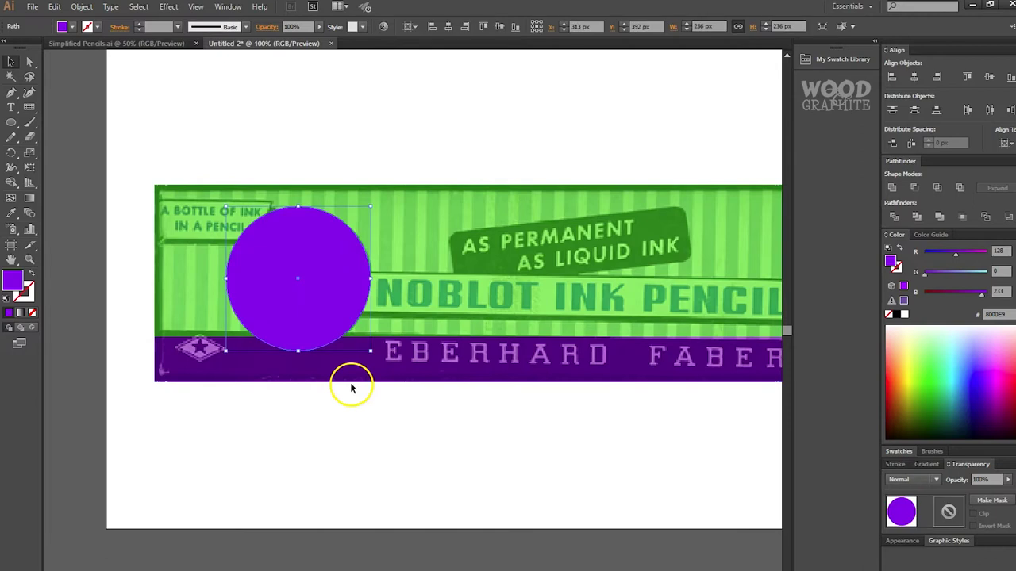
Try filling the circle with red FF1C00 and with the purple sampled from the EBERHARD FABER band
click(891, 377)
click(420, 99)
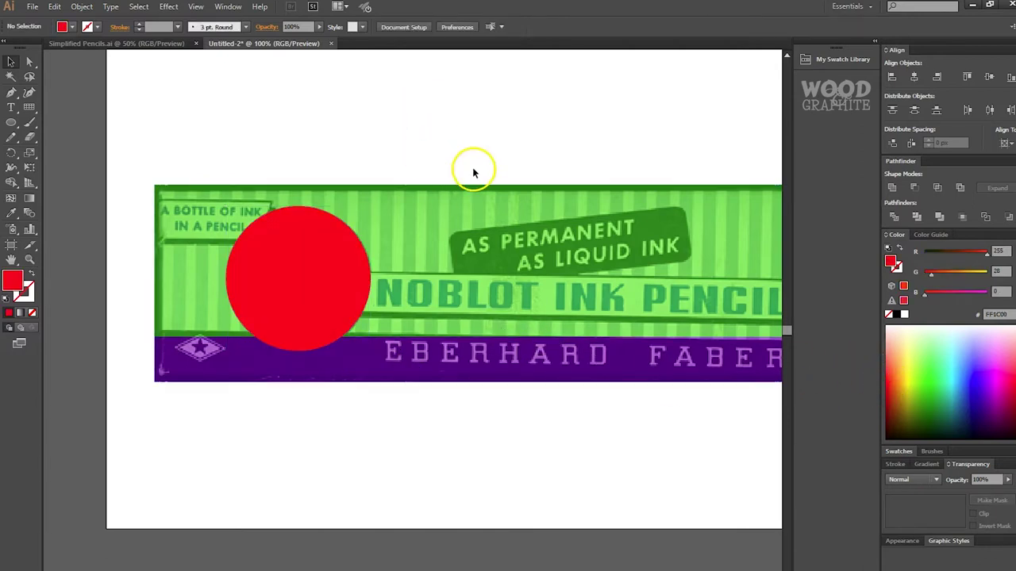
click(335, 226)
key(i)
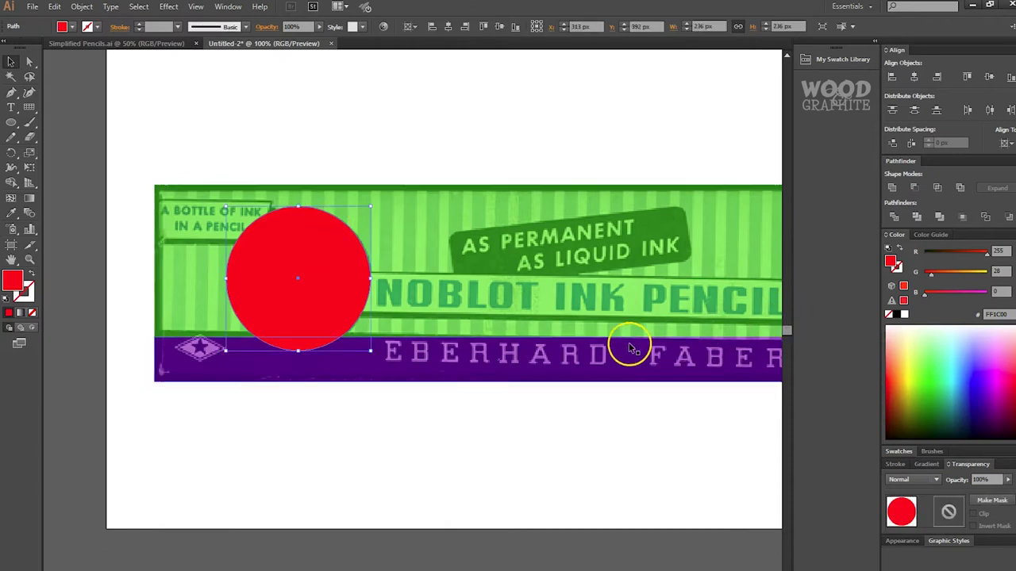
click(544, 363)
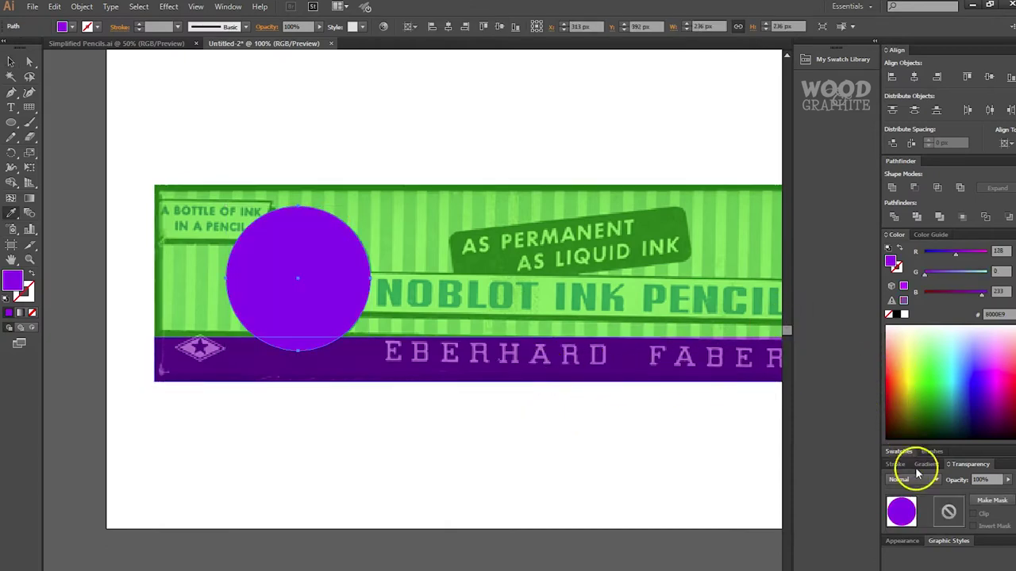
Fill the circle with rust brown AD3A00 and set its opacity to 50%
click(893, 391)
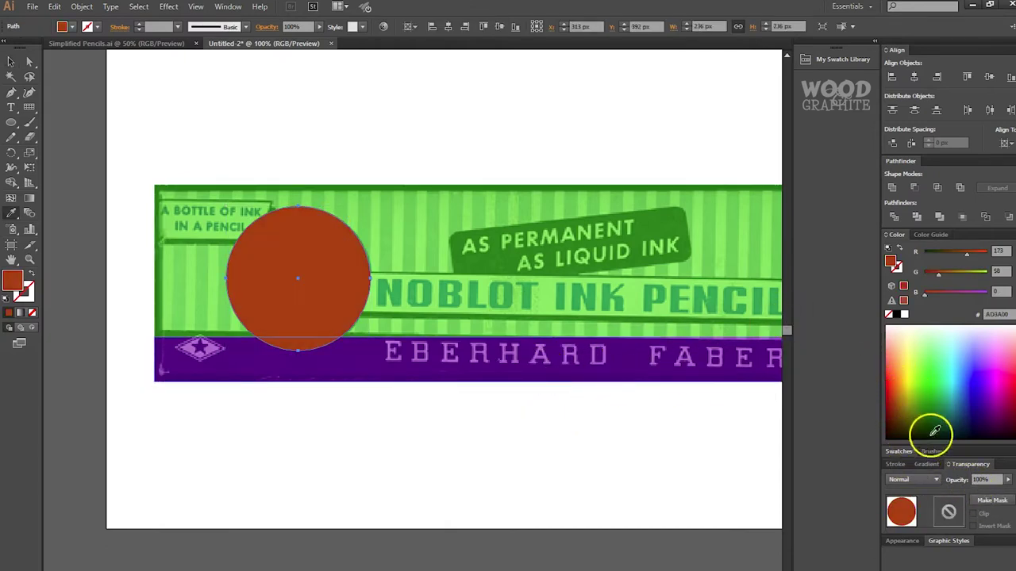
click(991, 480)
text(50)
key(Return)
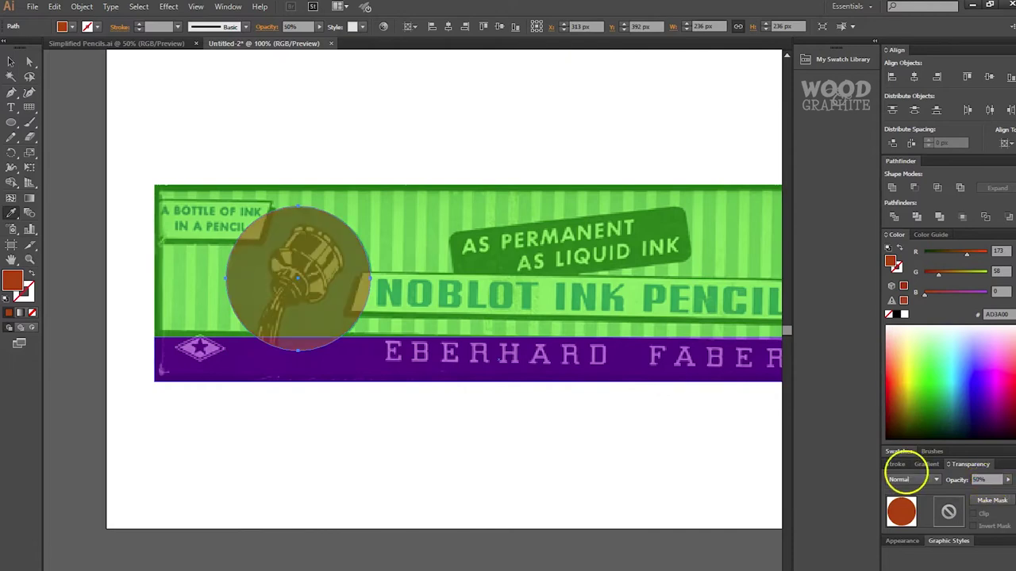
click(11, 61)
click(402, 151)
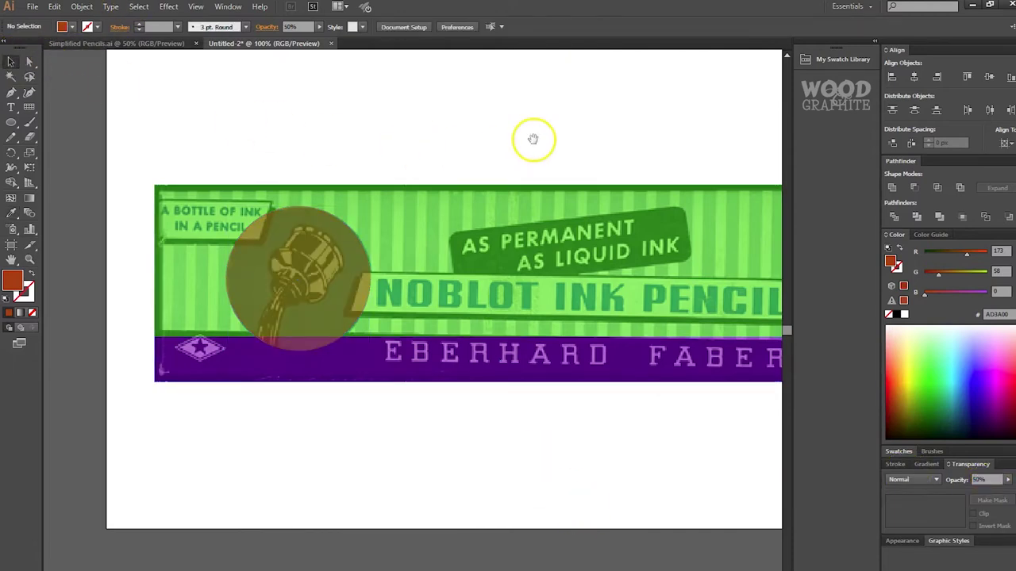
Draw a rectangle of about 191 by 60 px over the A BOTTLE OF INK IN A PENCIL label, reaching the box's left edge
drag(532, 138, 458, 125)
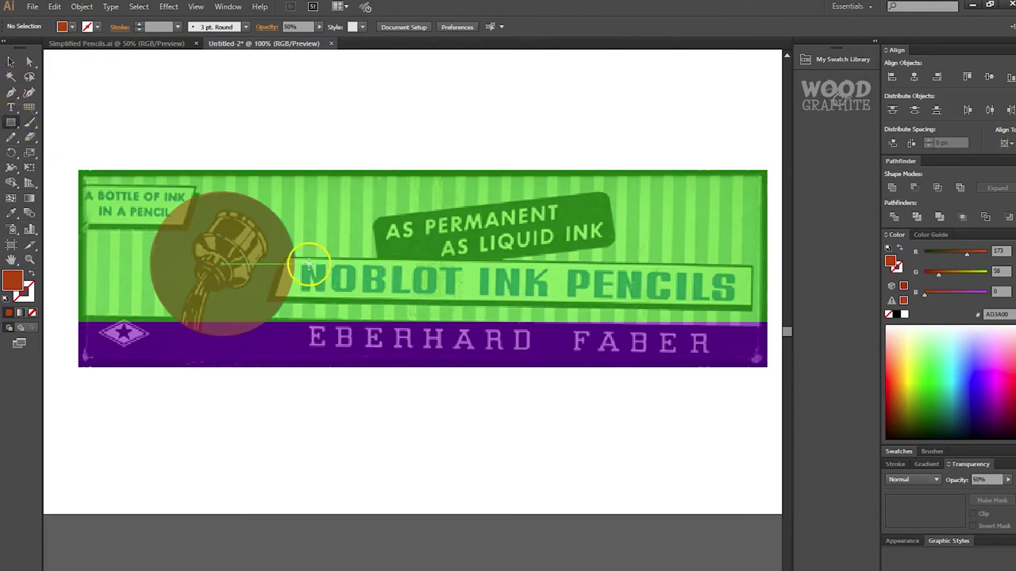
drag(273, 251, 431, 269)
scroll(286, 203, up, 2)
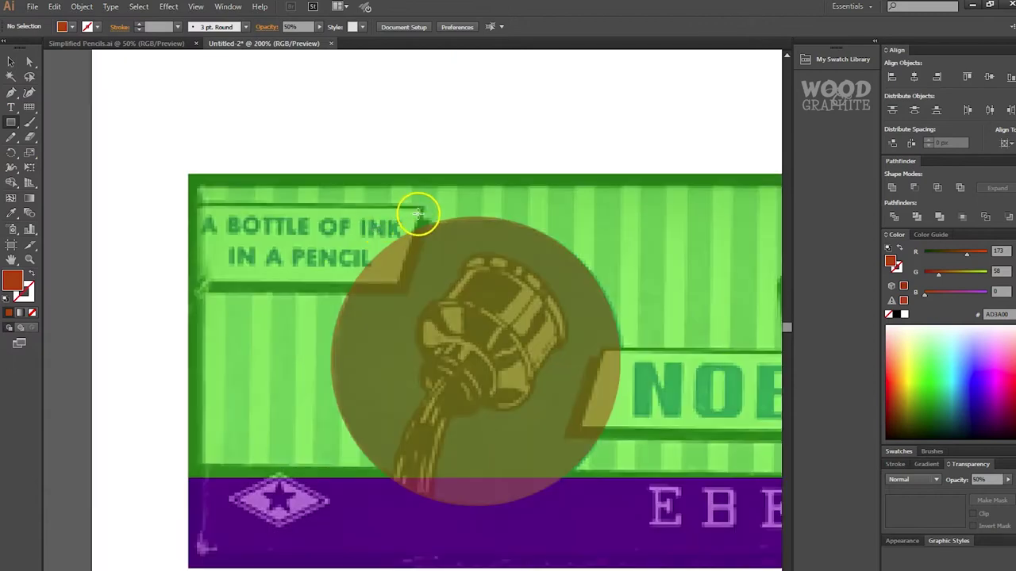
drag(422, 207, 192, 280)
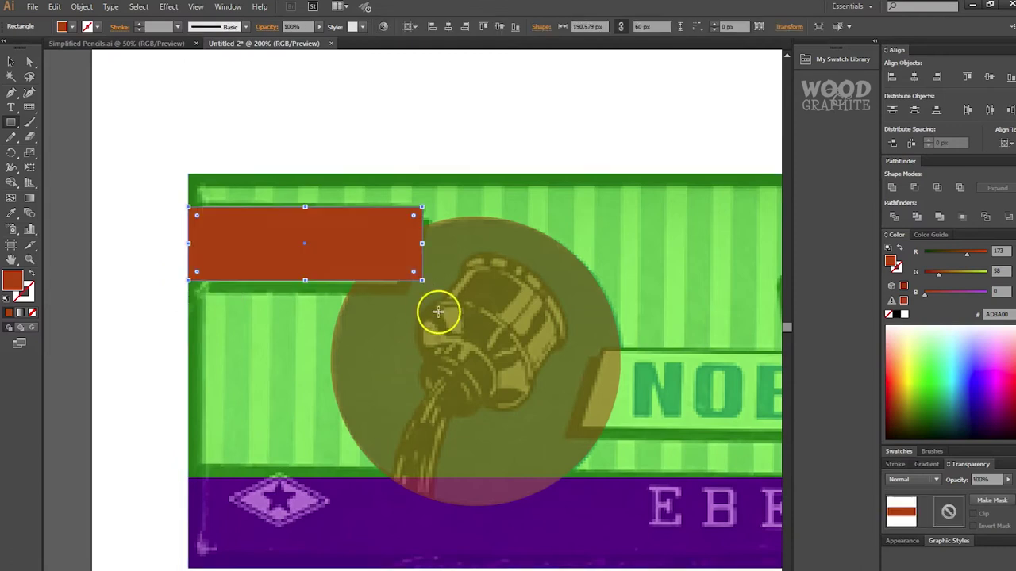
Slant the label rectangle's right end by moving its lower-right corner 21 px left, and fill the shape with magenta FF0AC9
click(422, 281)
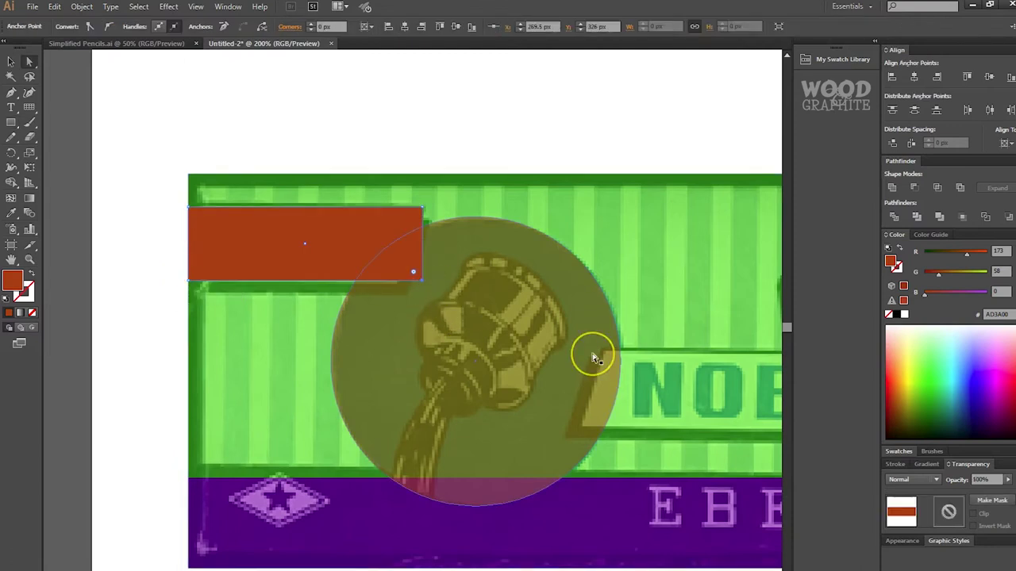
key(shift+Left)
key(shift+Left)
key(shift+Left)
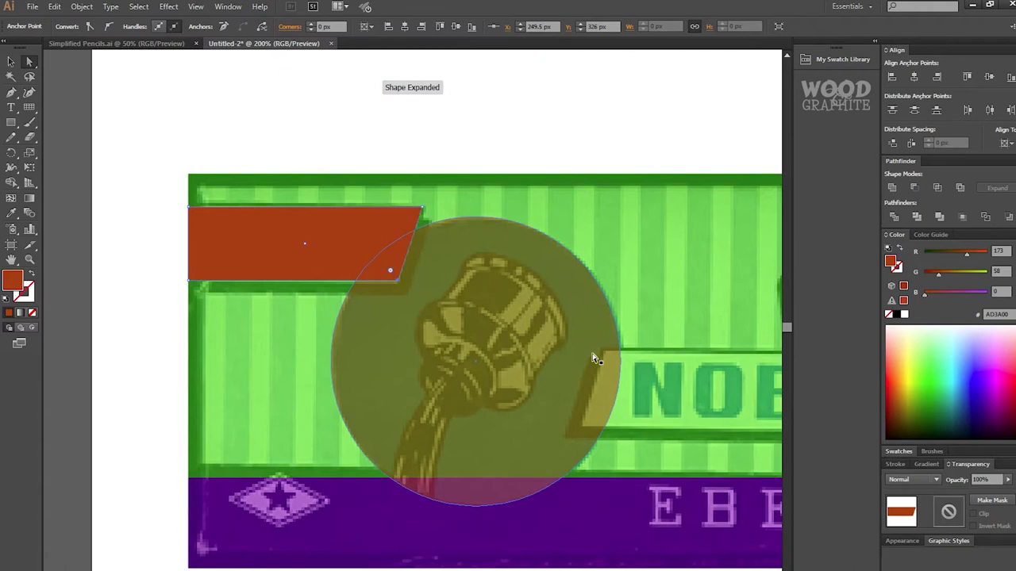
key(Left)
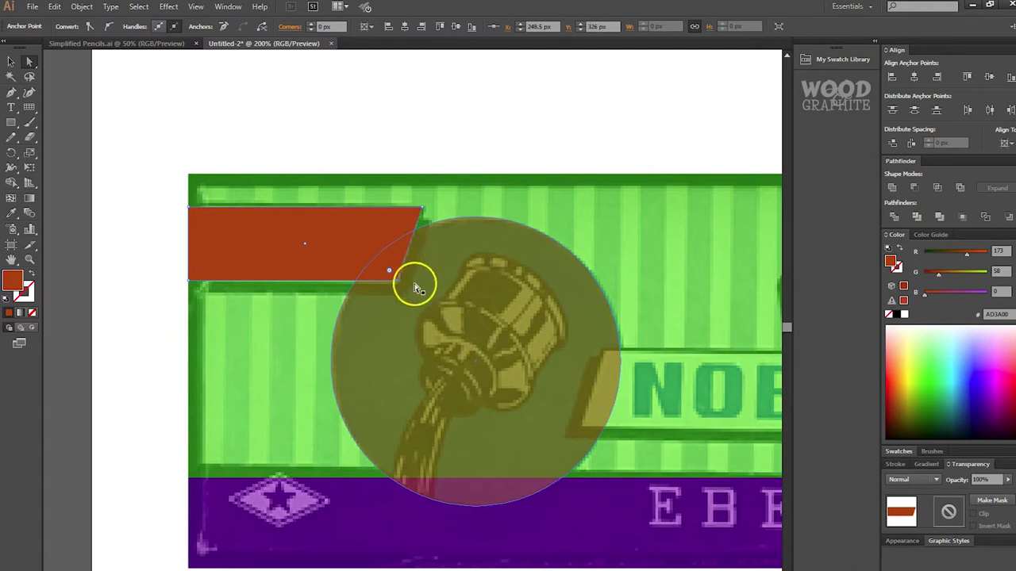
key(v)
click(1003, 373)
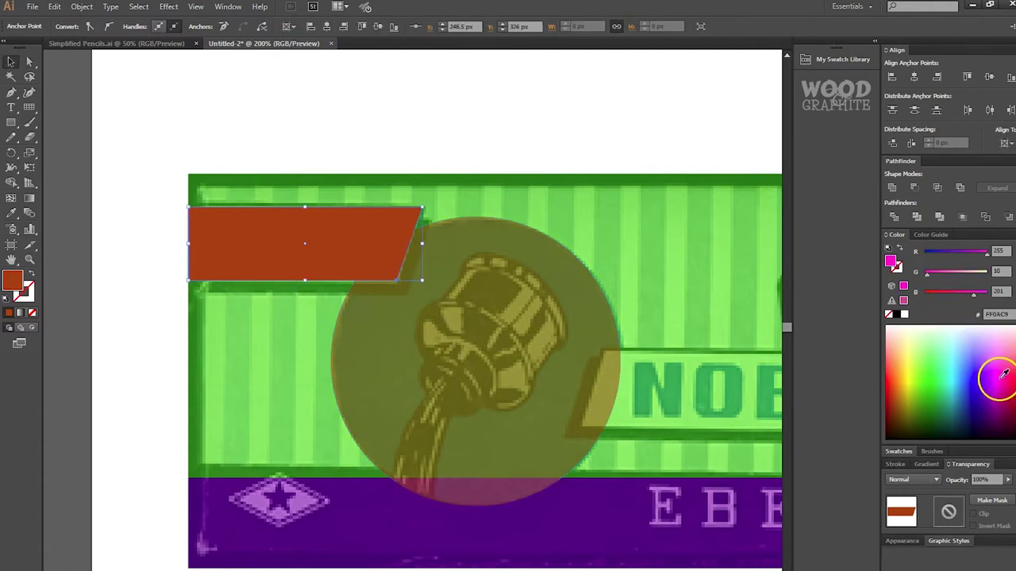
click(406, 127)
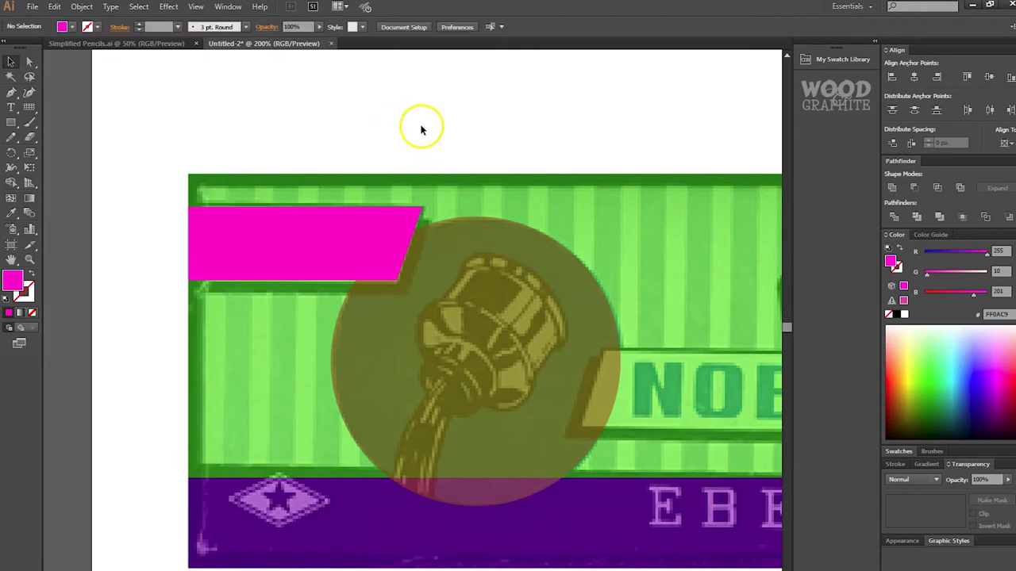
Add a copy of the magenta label offset 10 px down and 7 px right, with its left end extended to the box's edge
click(369, 247)
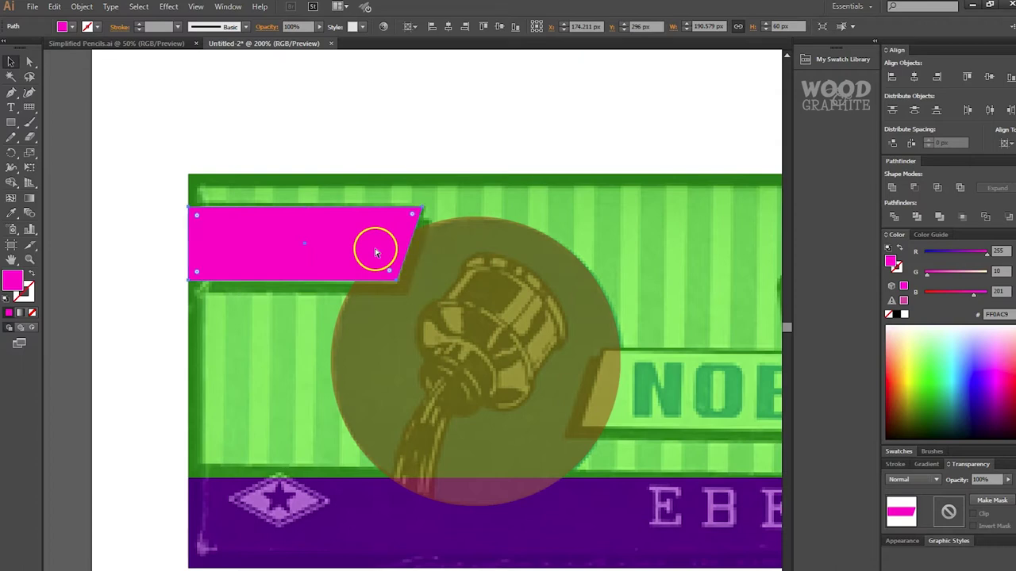
key(shift+Down)
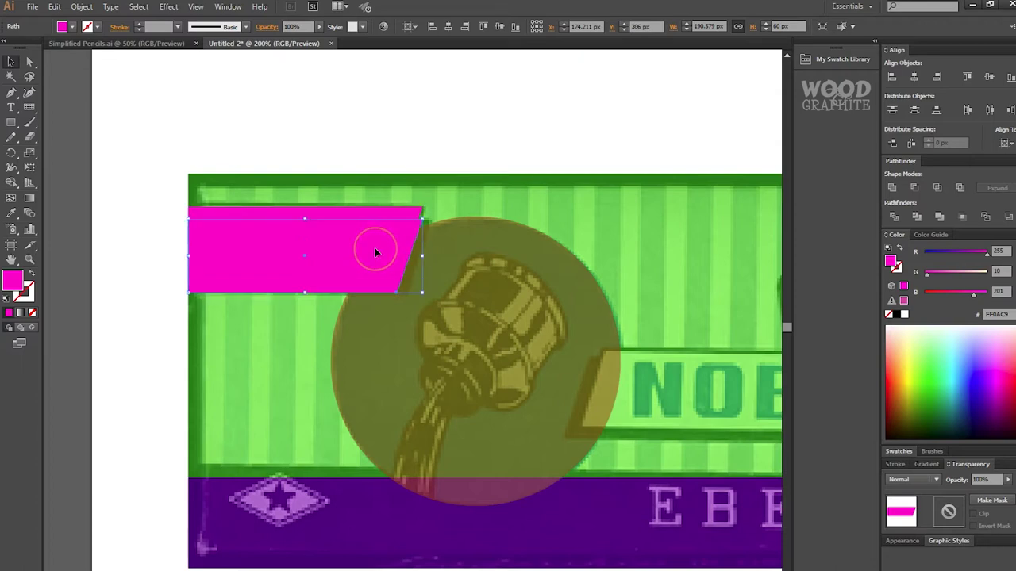
key(Right)
key(Right)
key(Right)
key(Right)
key(Right)
key(Right)
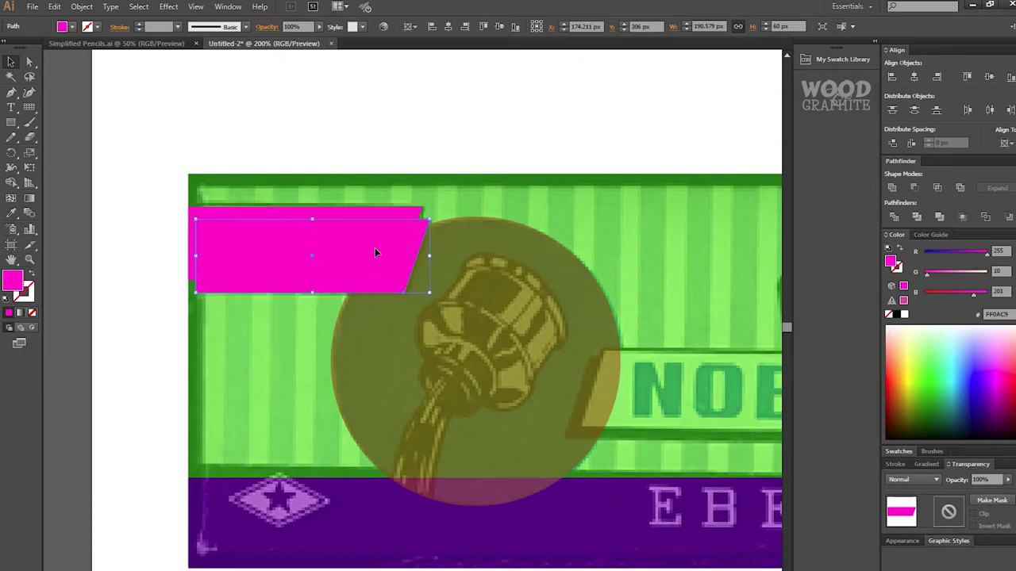
key(Right)
key(a)
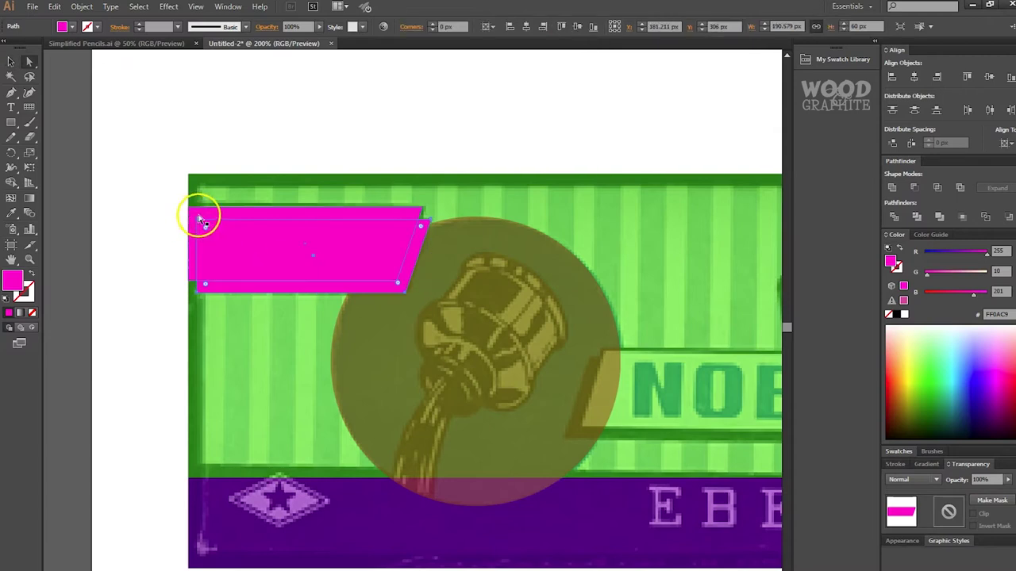
drag(199, 288, 189, 292)
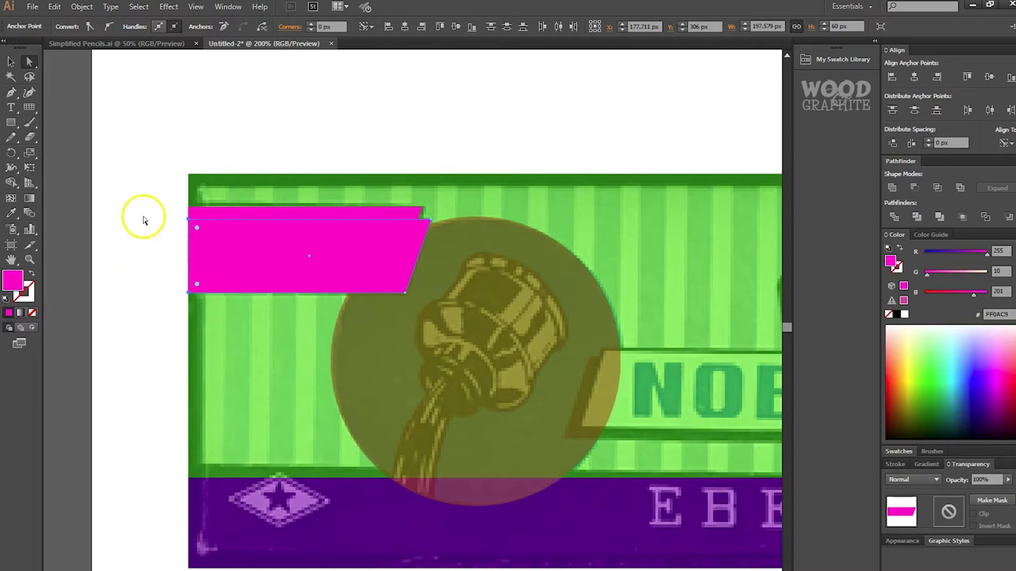
Fill the offset label copy with purple 7D00BD and send it behind the magenta shape as its shadow
key(v)
click(986, 395)
key(ctrl+[)
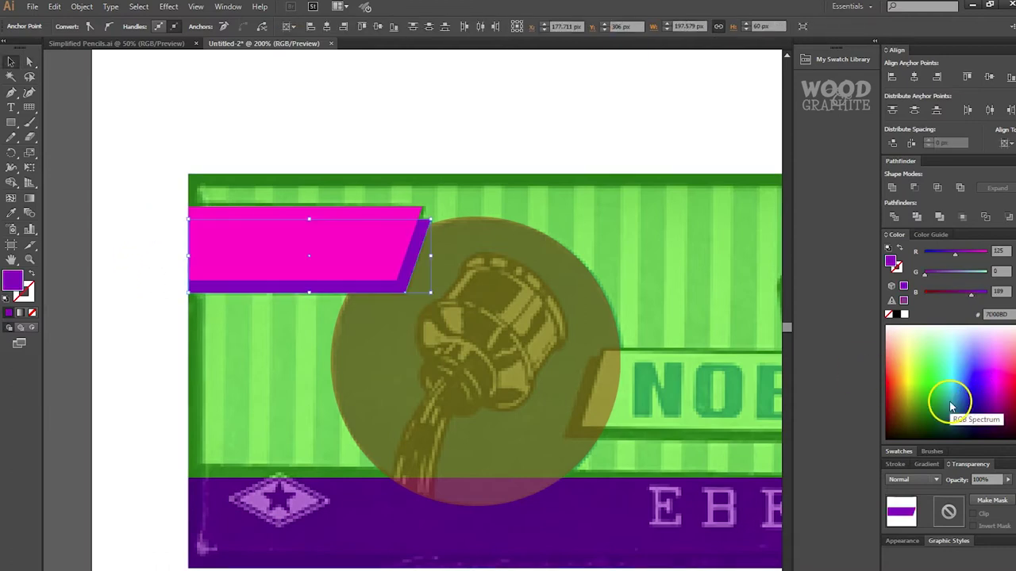
click(501, 134)
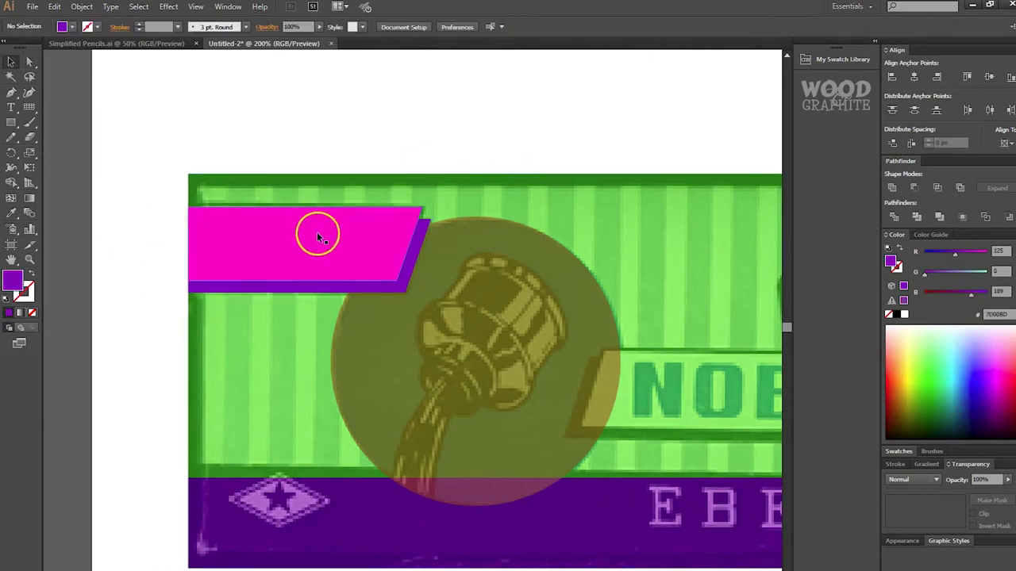
click(317, 235)
shift+click(413, 264)
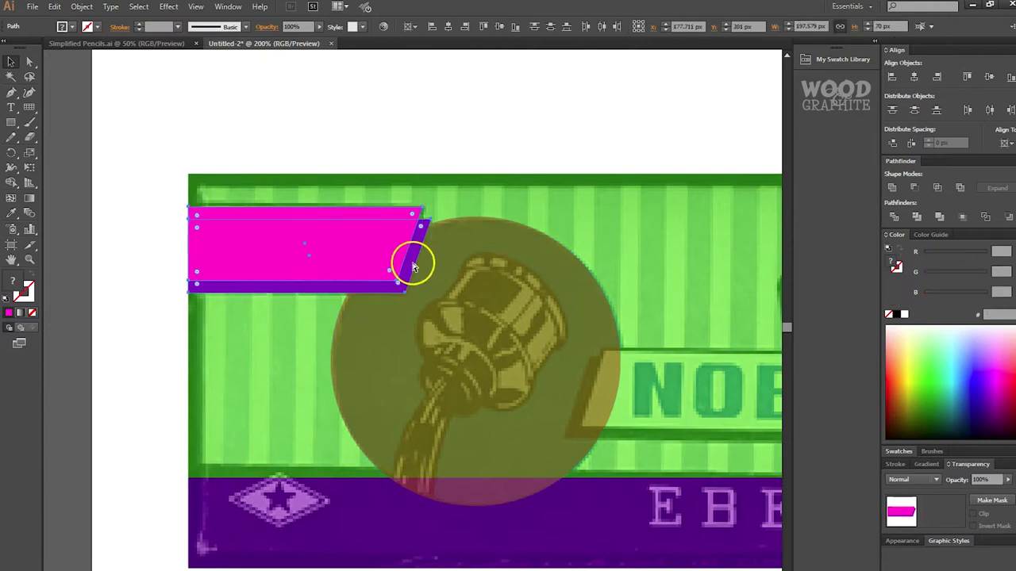
key(ctrl+x)
key(ctrl+alt+3)
click(442, 141)
click(372, 277)
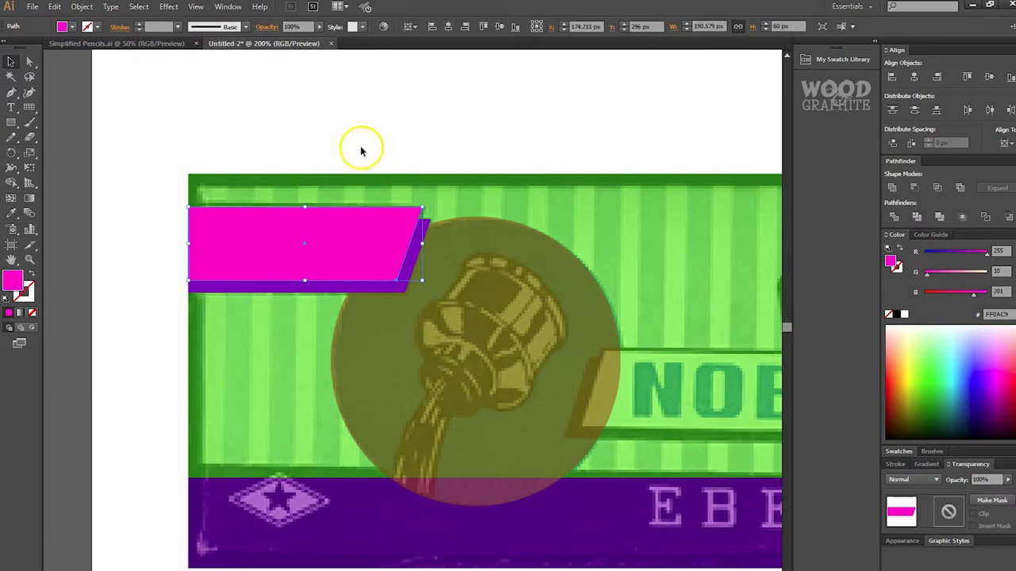
drag(447, 257, 318, 215)
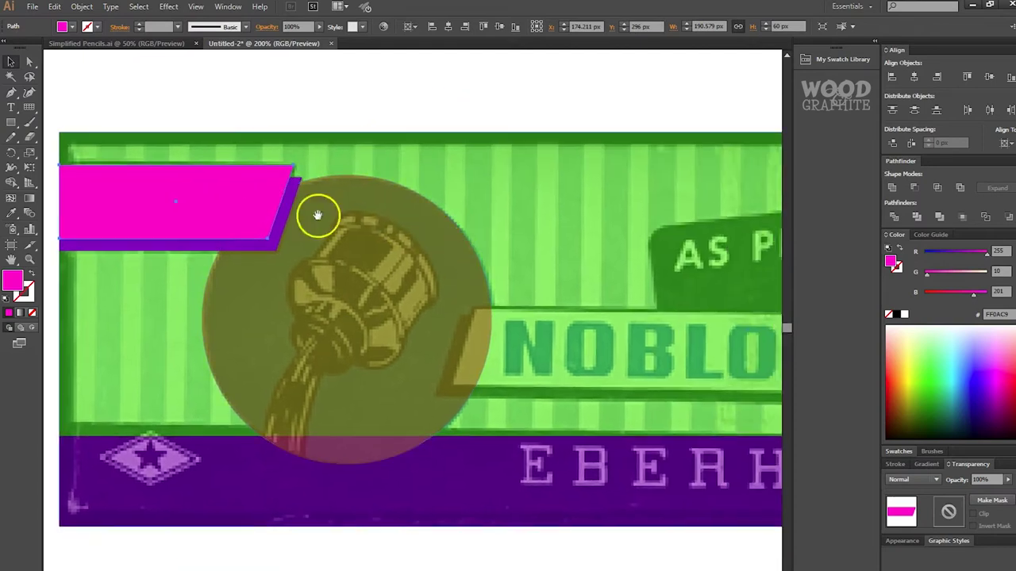
drag(597, 386, 528, 347)
drag(187, 177, 322, 252)
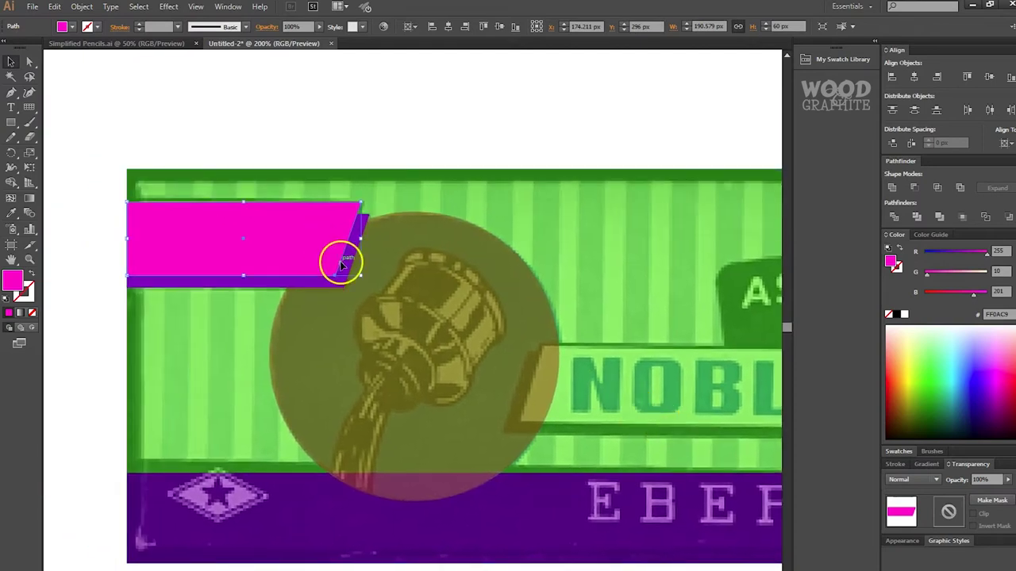
Temporarily hide the magenta label and its purple shadow to view the reference beneath, and show them again
shift+click(349, 261)
key(ctrl+3)
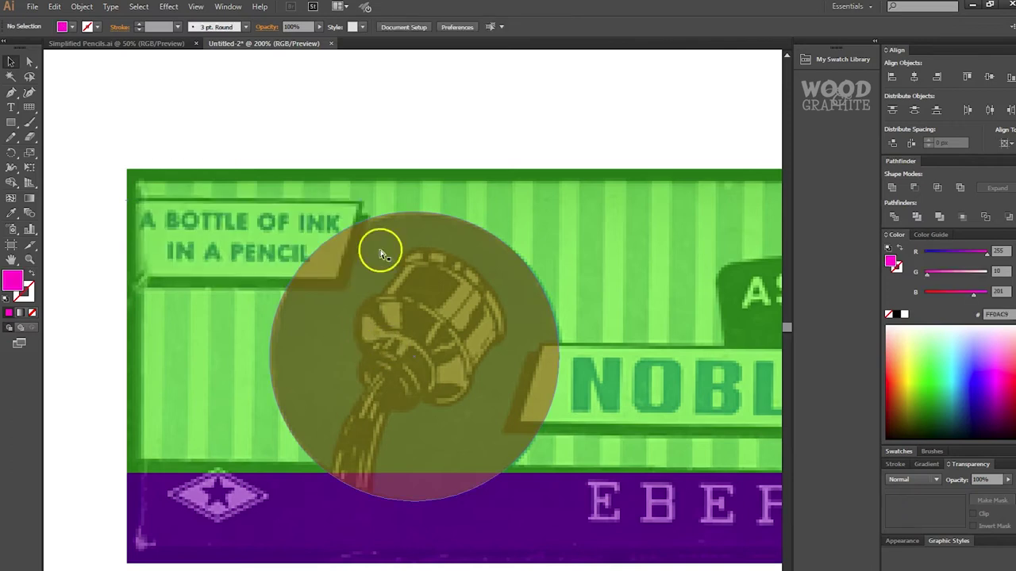
key(ctrl+alt+3)
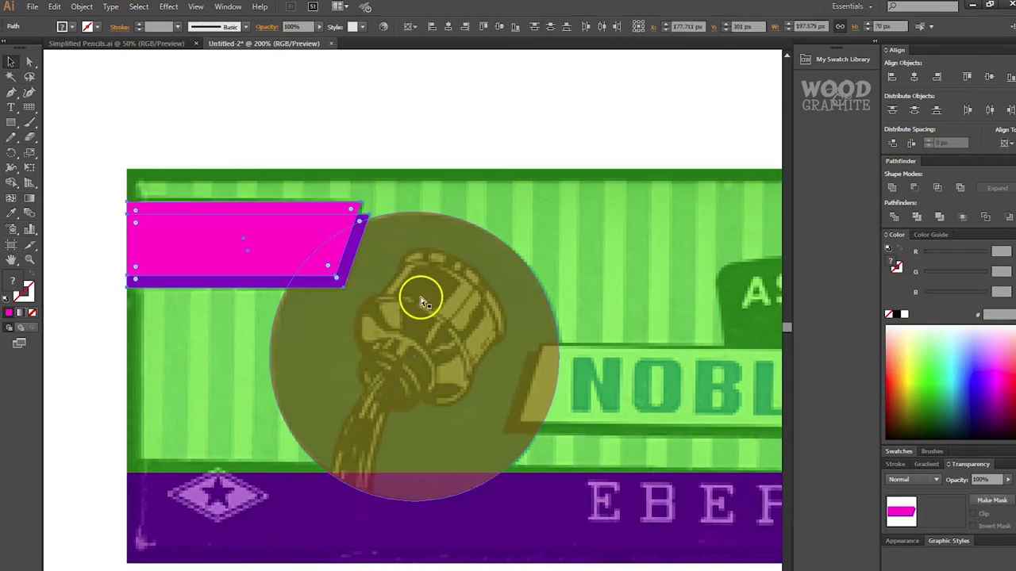
click(392, 132)
Draw a rectangle of about 779 by 56 px over the NOBLOT INK PENCILS bar, ending at the bar's right edge
drag(556, 337, 222, 253)
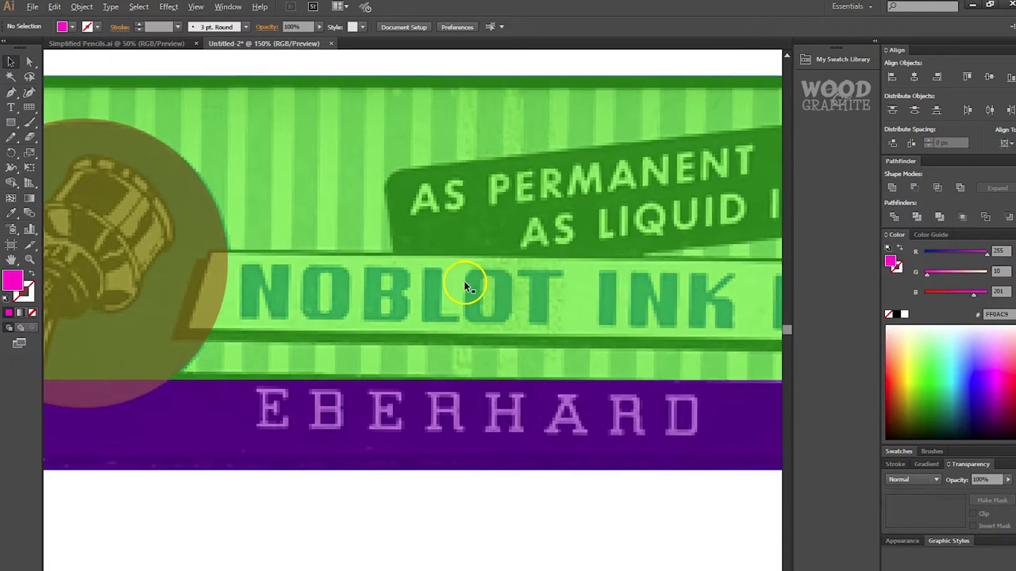
scroll(466, 284, down, 1)
drag(508, 271, 413, 277)
scroll(482, 278, down, 1)
scroll(483, 278, down, 1)
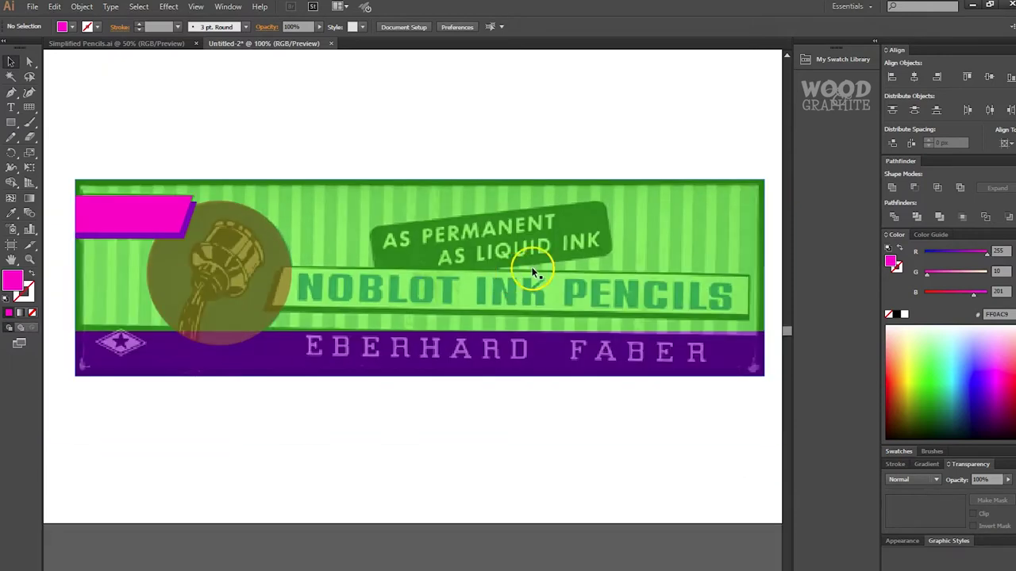
drag(590, 258, 508, 266)
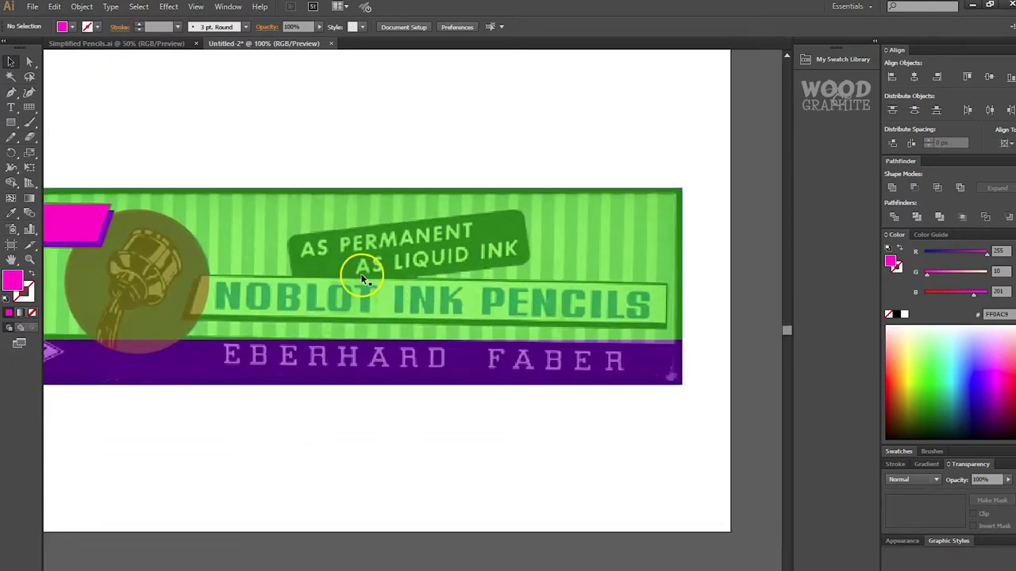
click(12, 123)
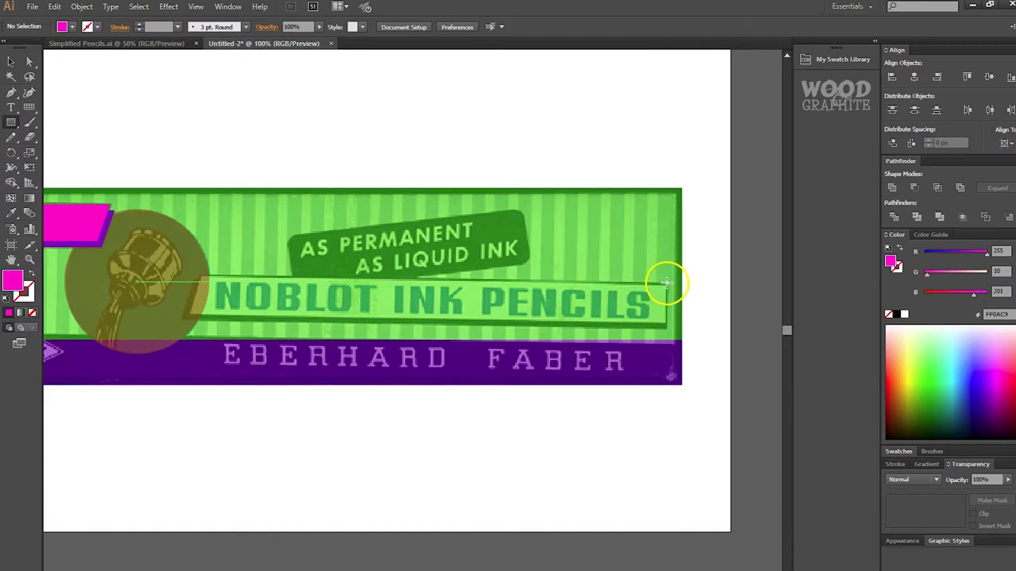
drag(663, 285, 188, 316)
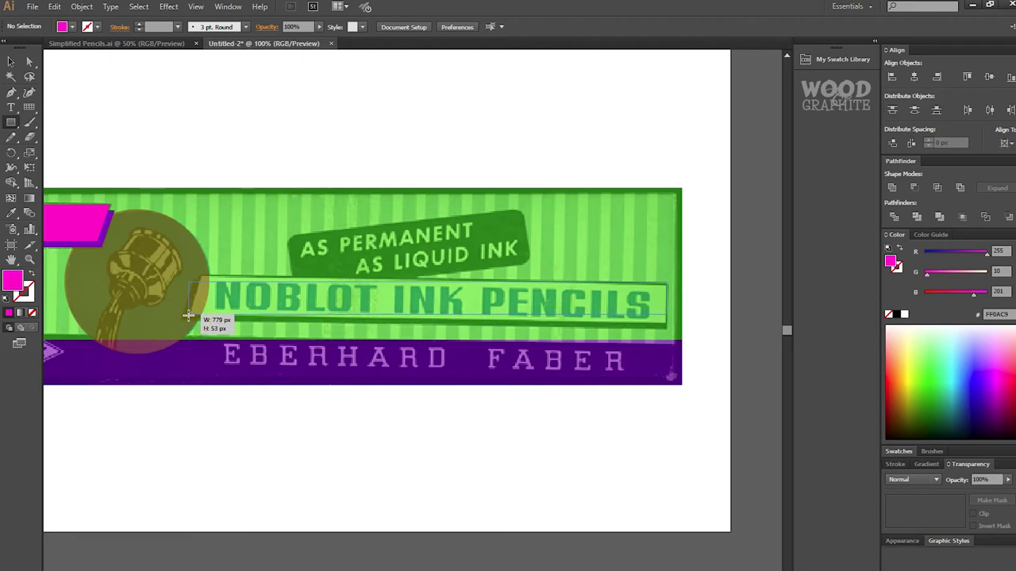
drag(188, 315, 188, 318)
Slant the left end of the NOBLOT INK PENCILS rectangle by moving its upper-left corner 20 px right
scroll(147, 306, up, 2)
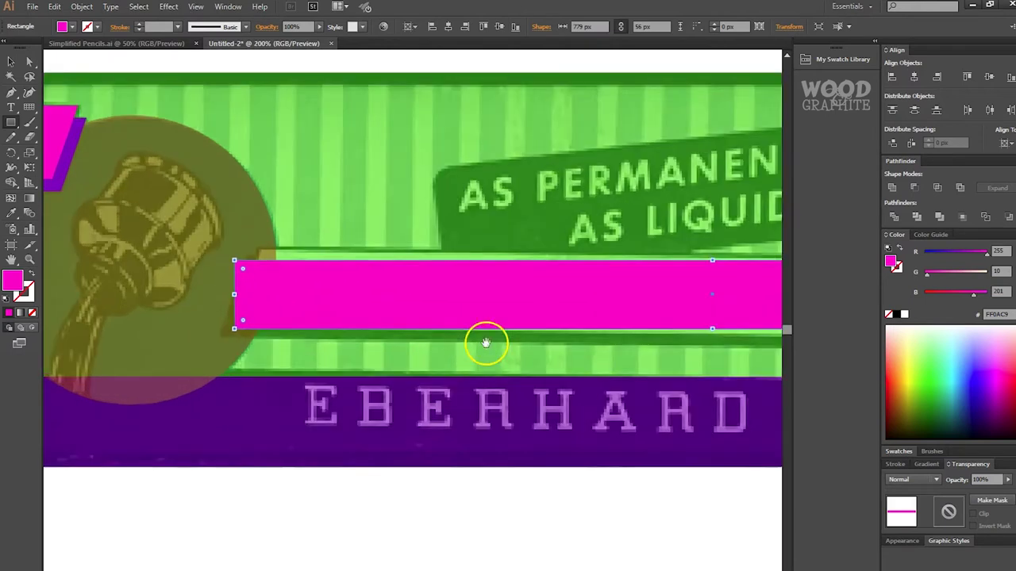
drag(485, 342, 195, 332)
drag(622, 344, 495, 344)
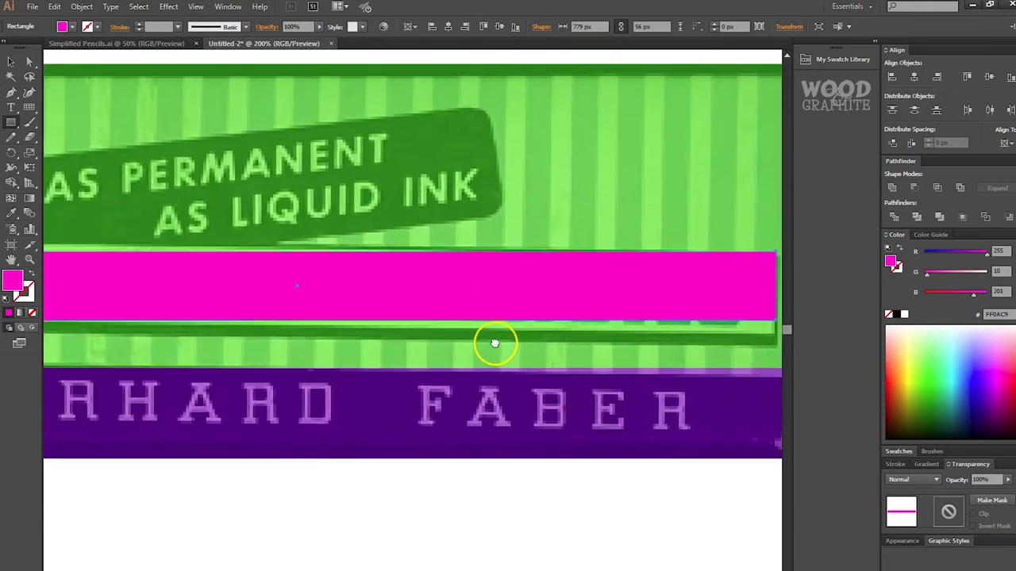
scroll(294, 308, down, 3)
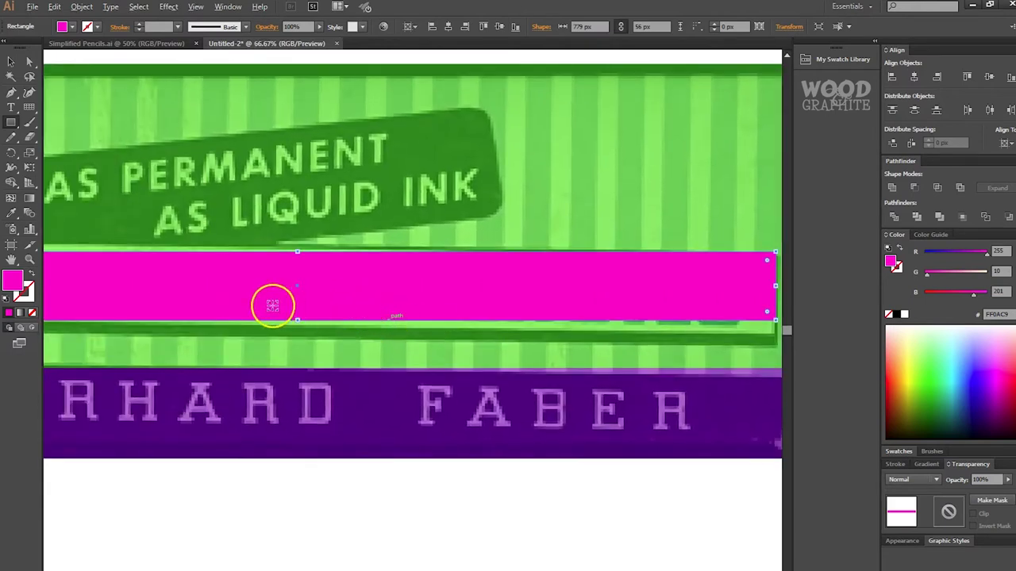
scroll(222, 309, up, 1)
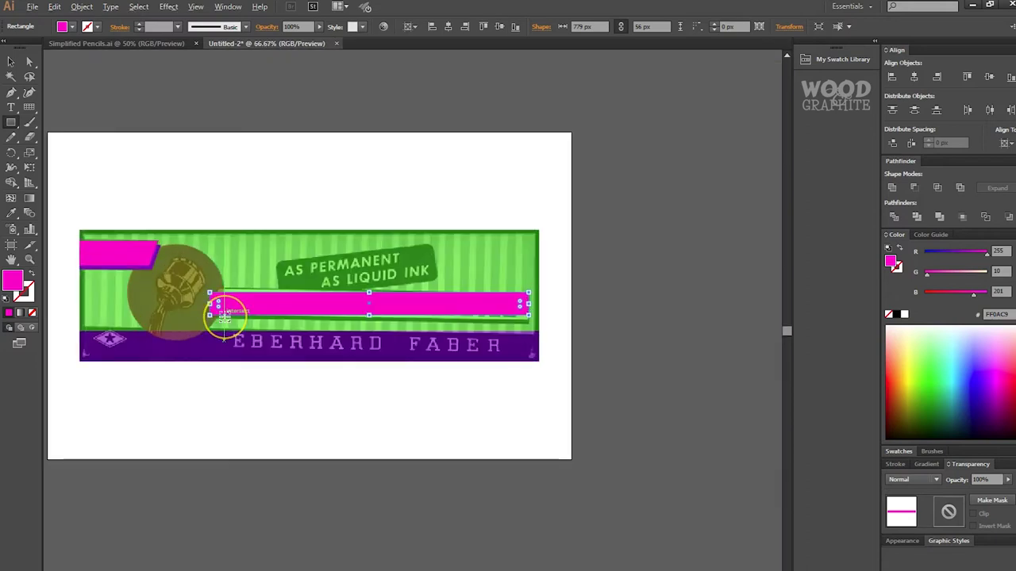
scroll(224, 314, up, 4)
click(10, 61)
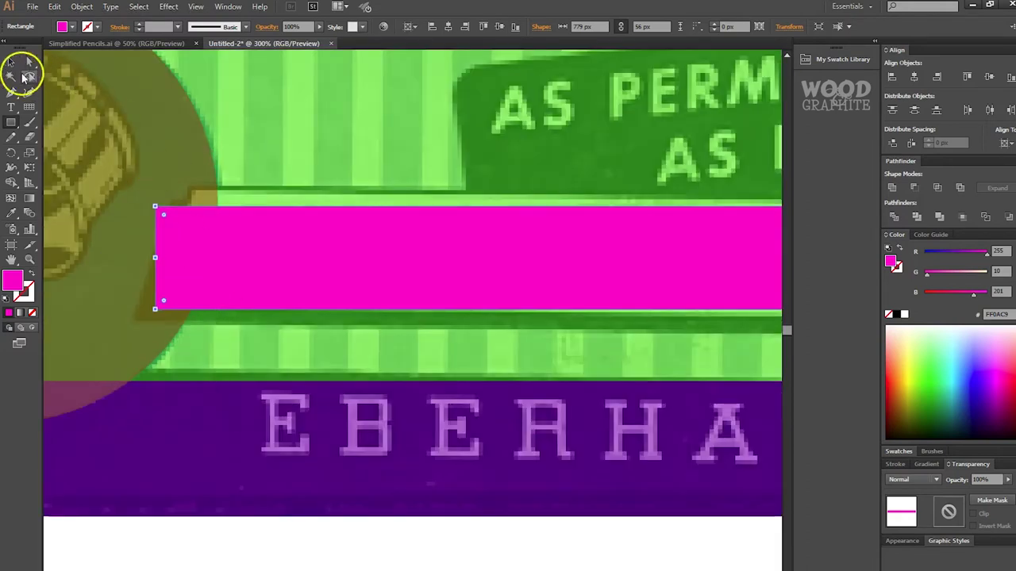
key(a)
click(158, 210)
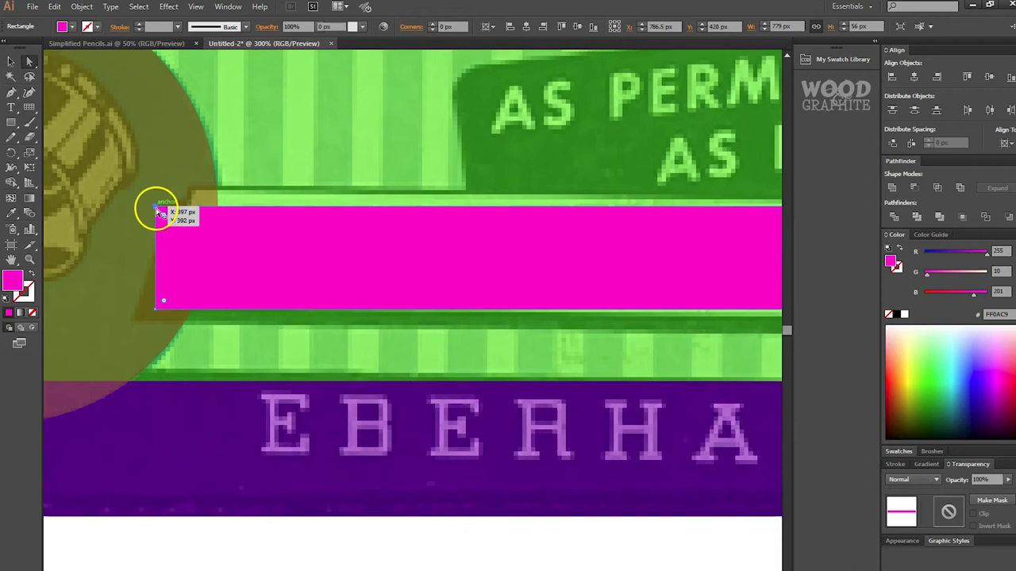
click(157, 208)
key(shift+Right)
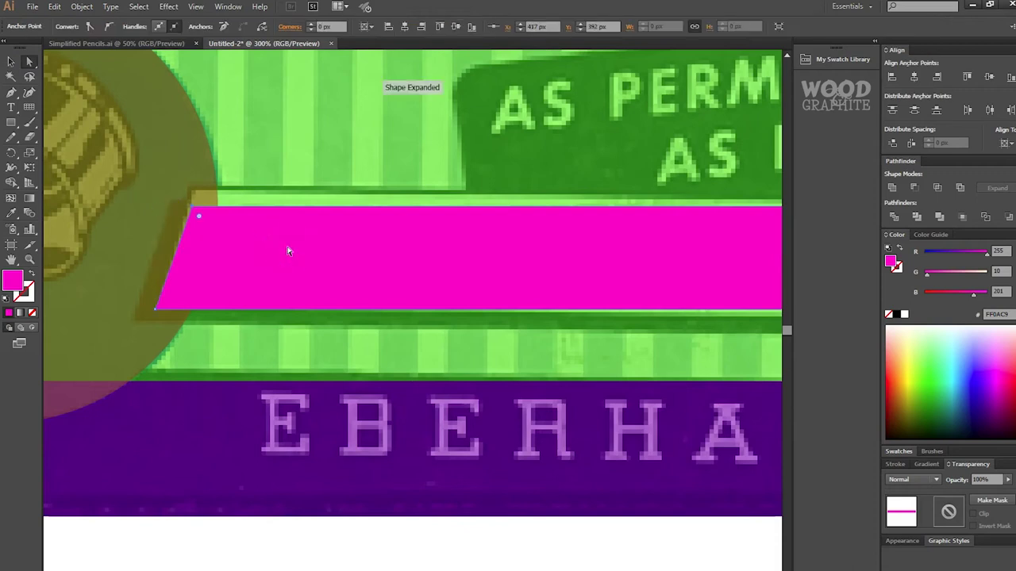
key(Left)
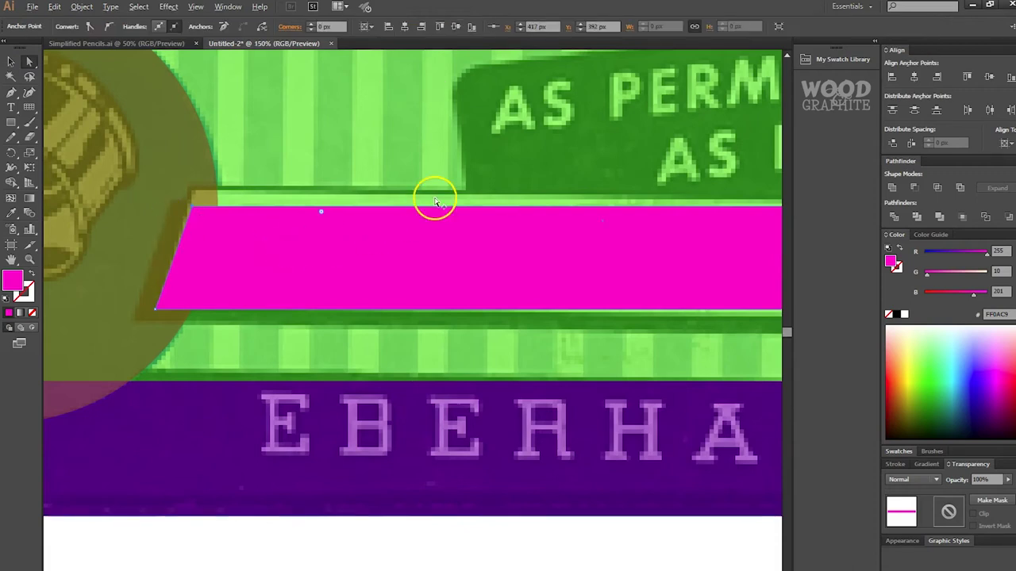
scroll(439, 199, down, 2)
drag(592, 179, 474, 190)
key(v)
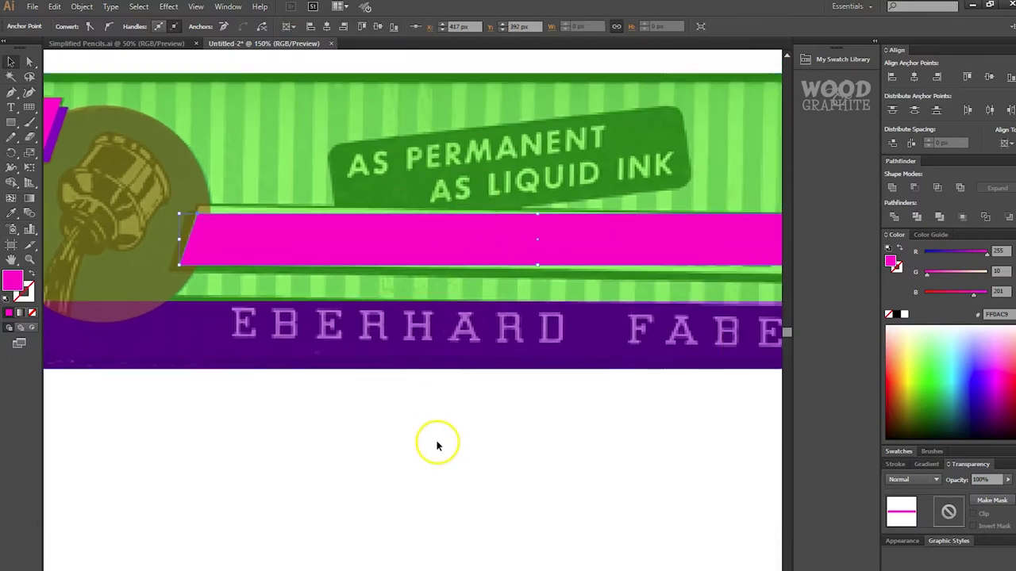
click(438, 445)
scroll(412, 376, down, 1)
drag(547, 357, 482, 364)
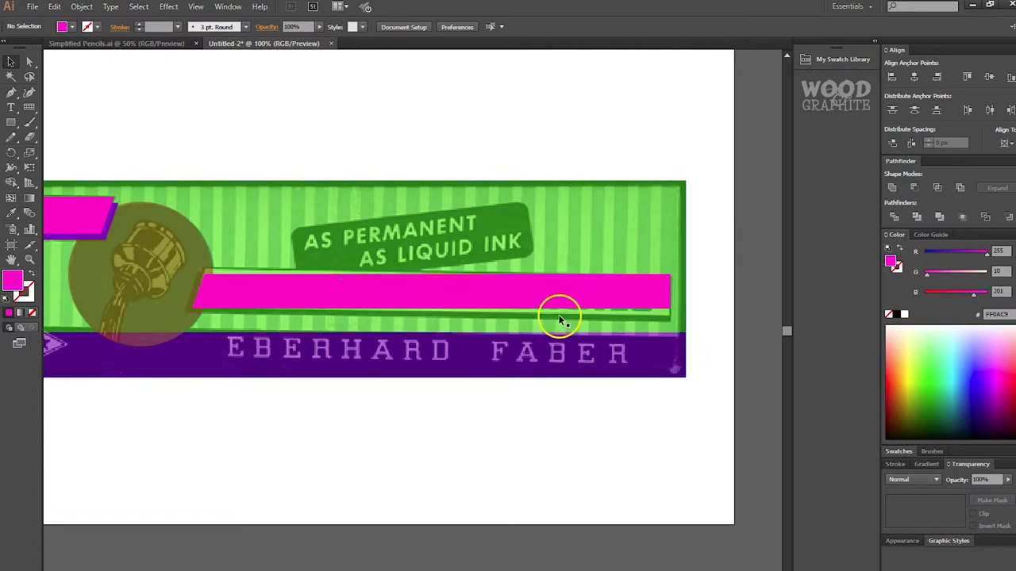
Set the opacity of the slanted NOBLOT INK PENCILS shape to 50% and check its fit against the reference
click(300, 295)
text(50)
key(Return)
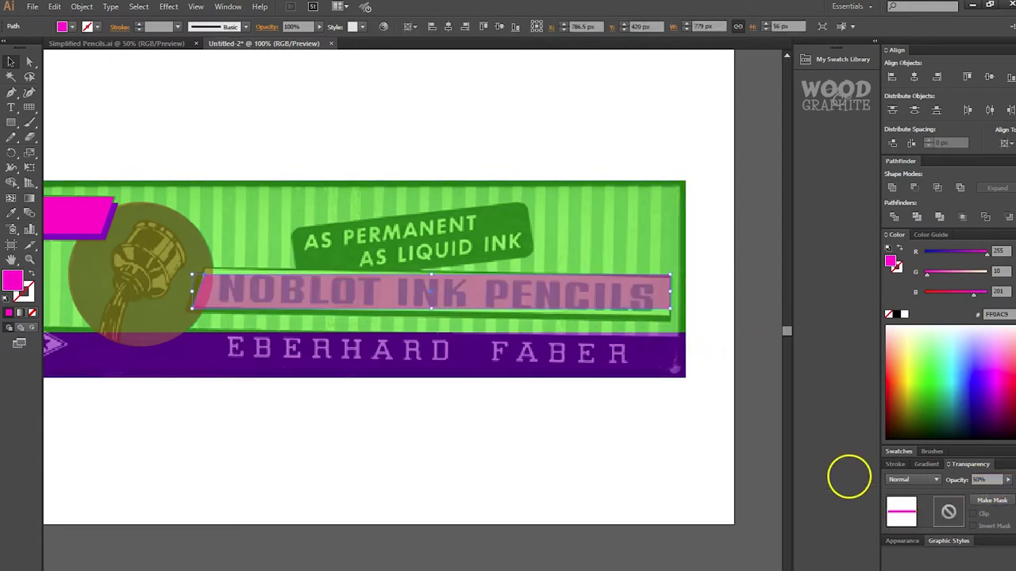
click(397, 101)
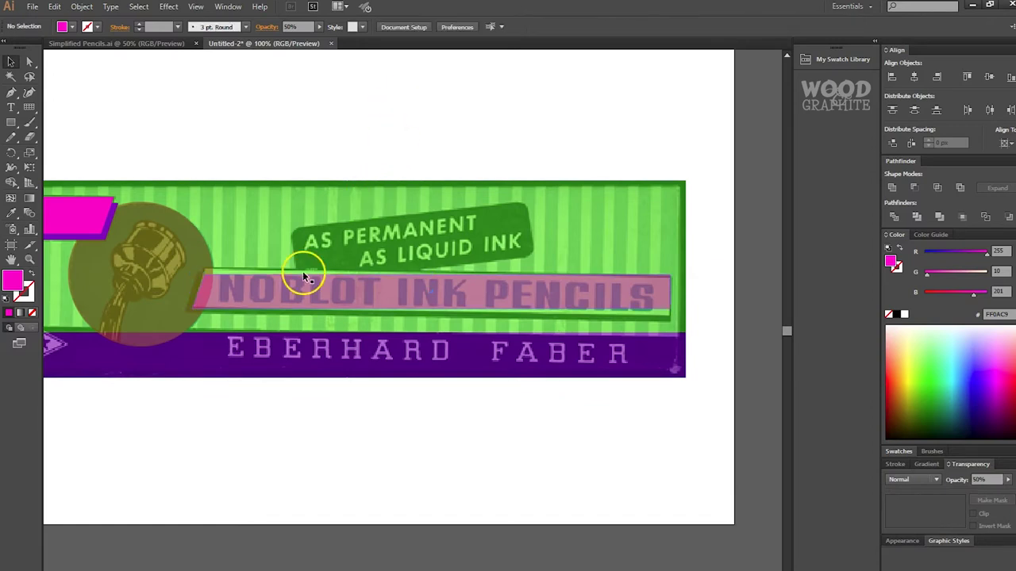
click(225, 302)
drag(170, 294, 206, 296)
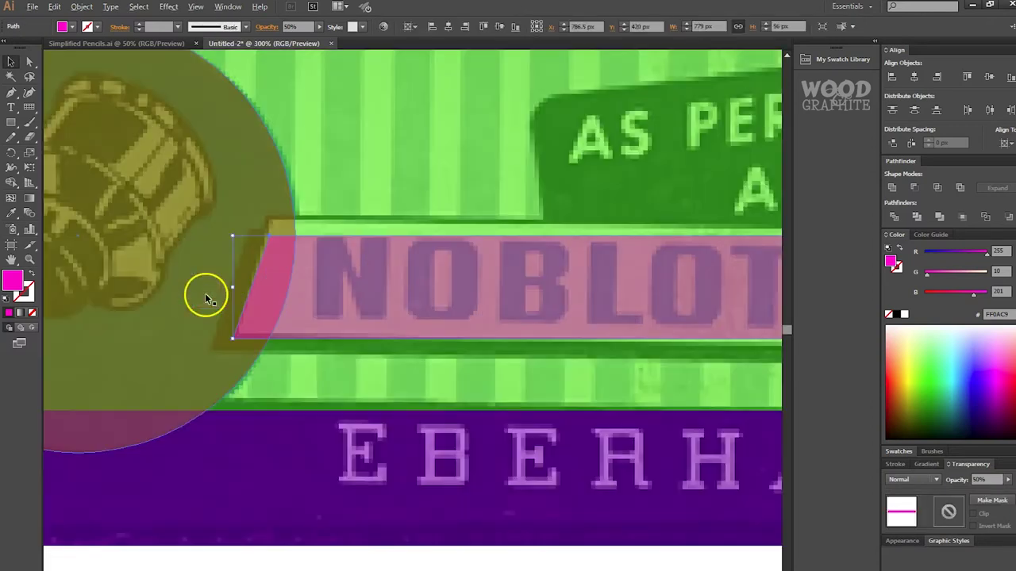
scroll(391, 312, down, 1)
scroll(423, 310, down, 2)
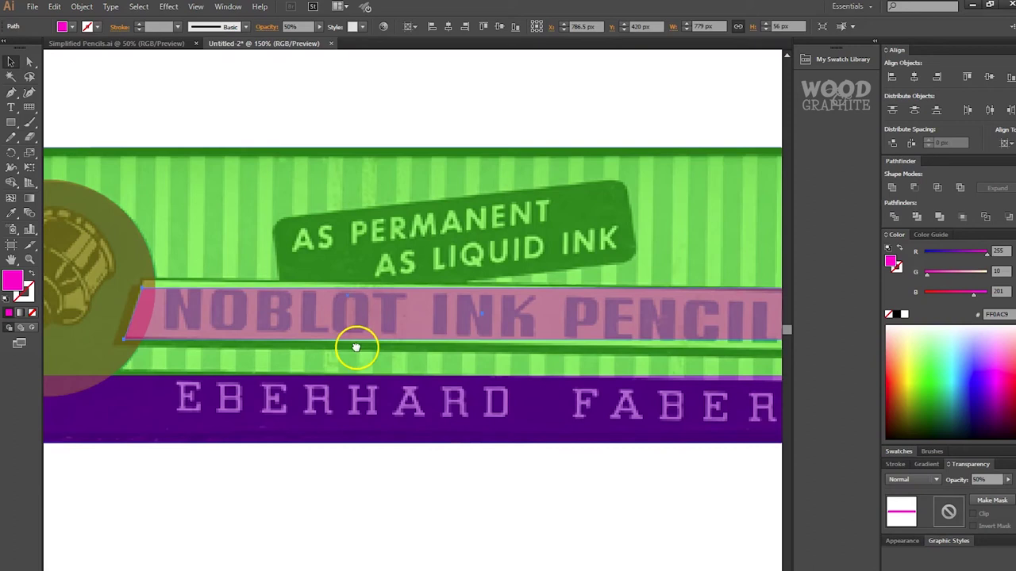
click(532, 514)
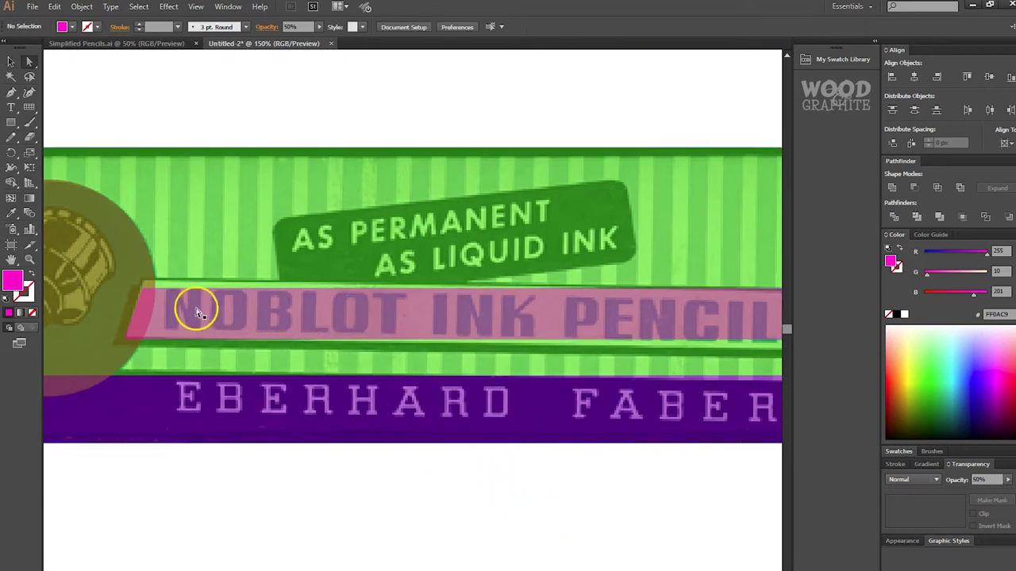
Raise both upper corners of the NOBLOT INK PENCILS shape by 6 px, making it 62 px high
click(143, 293)
scroll(555, 362, right, 5)
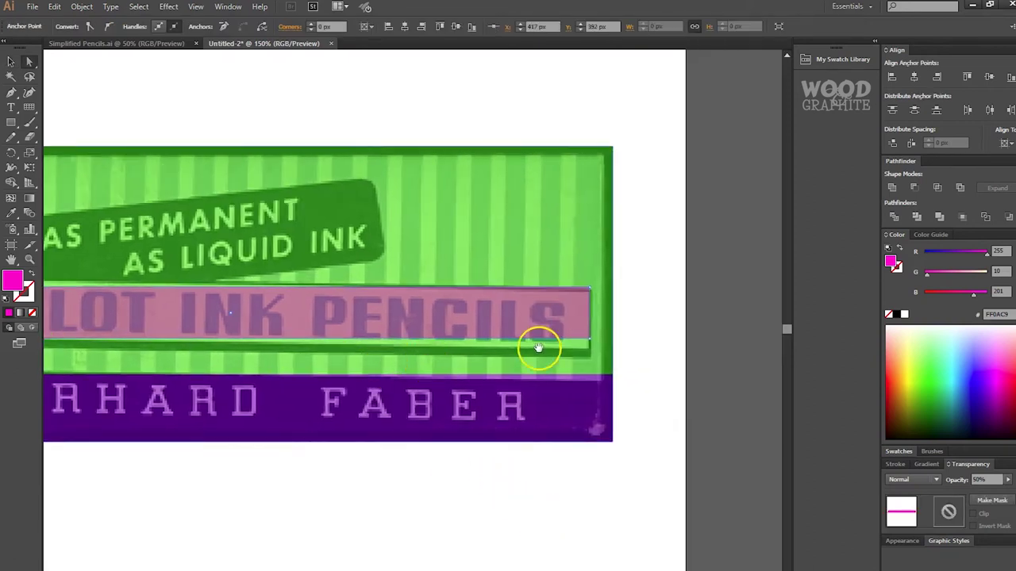
shift+click(590, 292)
scroll(632, 306, left, 4)
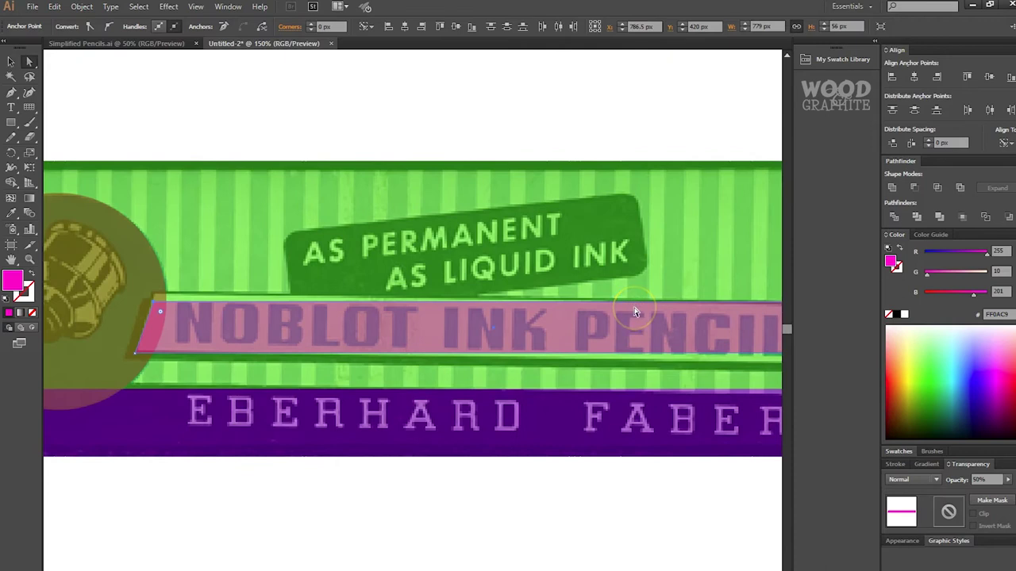
key(shift+Up)
key(shift+Down)
key(shift+Up)
key(shift+Down)
key(Up)
key(Up)
key(Up)
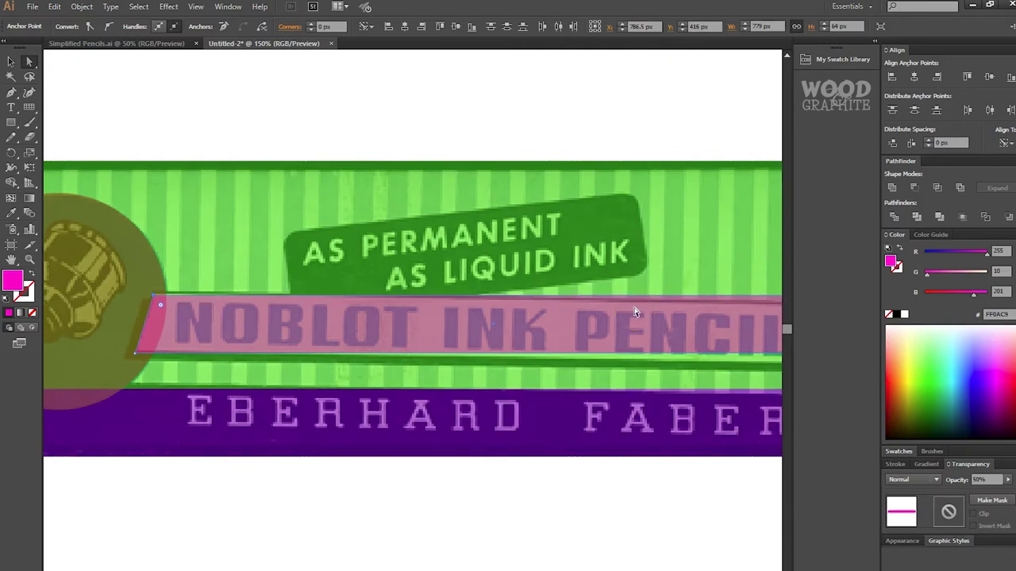
key(Down)
click(577, 181)
Add a copy of the NOBLOT INK PENCILS shape offset about 11 px left and 5 px down
key(ctrl+0)
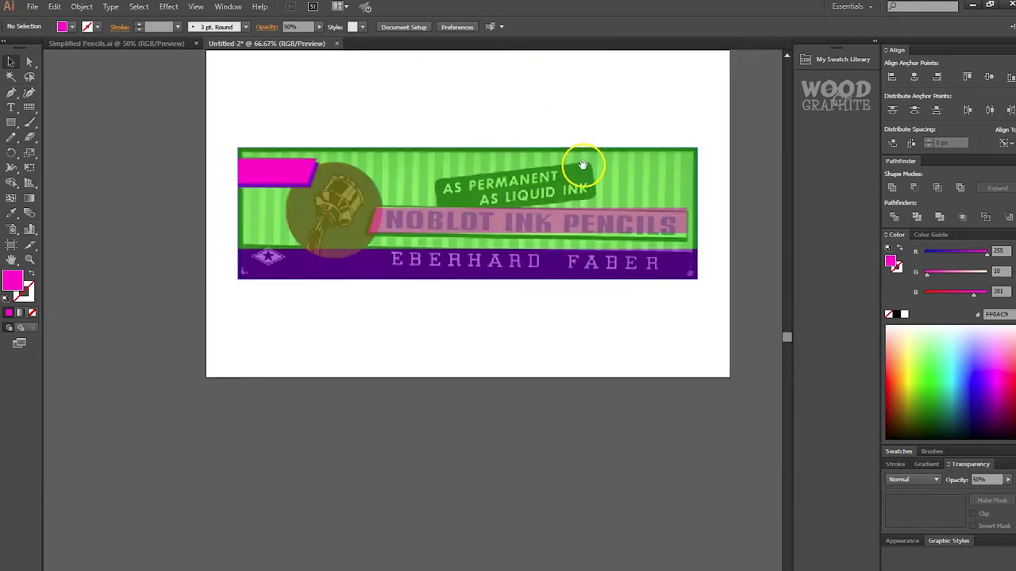
drag(582, 165, 544, 229)
scroll(468, 255, up, 1)
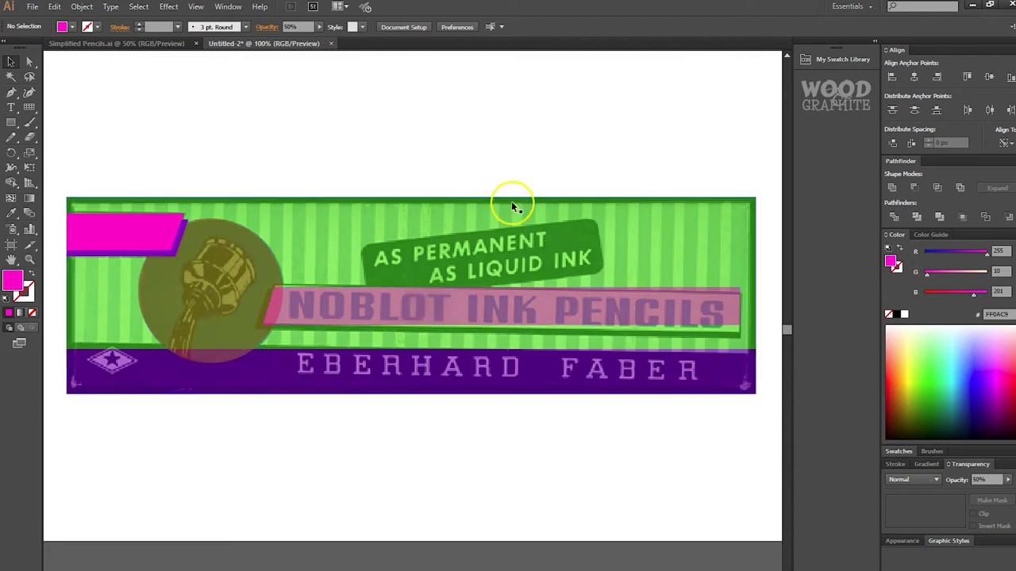
scroll(266, 320, up, 3)
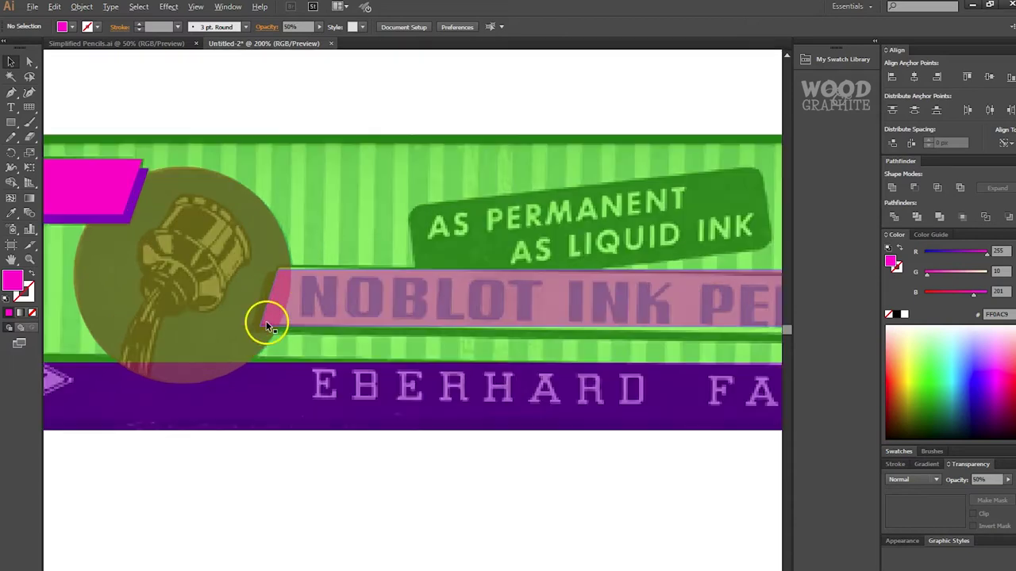
scroll(266, 320, up, 2)
mouse_move(426, 277)
mouse_down()
mouse_move(404, 277)
mouse_move(409, 286)
mouse_up()
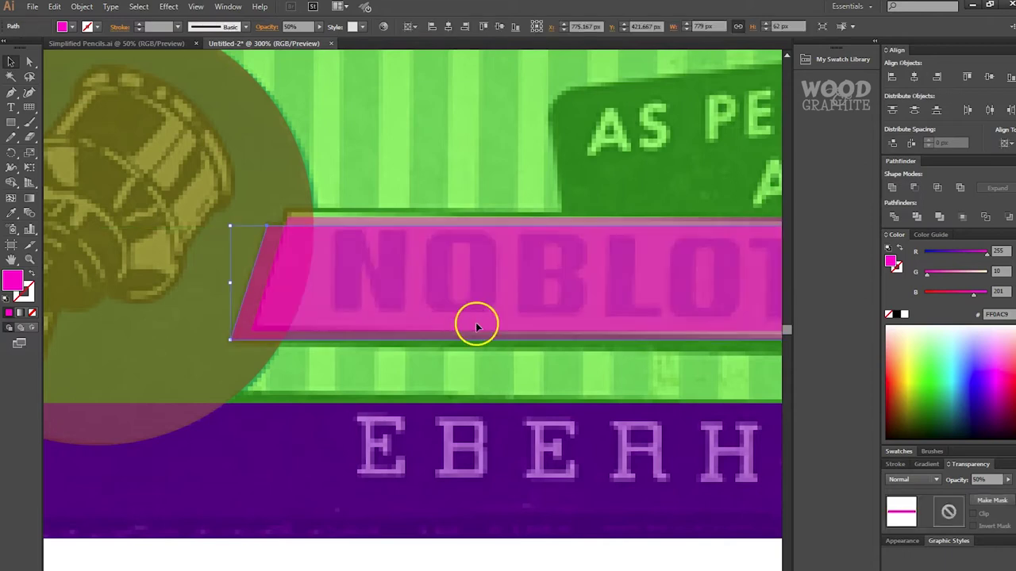
Extend the right end of the offset copy to line up with the original bar's right edge
scroll(515, 326, down, 2)
drag(605, 329, 383, 334)
drag(668, 336, 468, 322)
drag(566, 335, 469, 327)
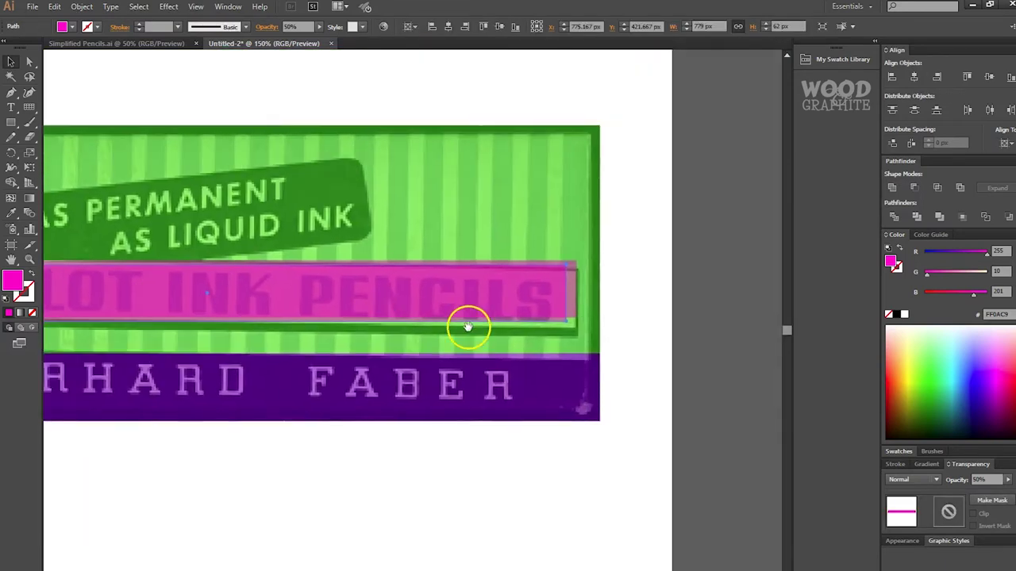
scroll(564, 325, up, 3)
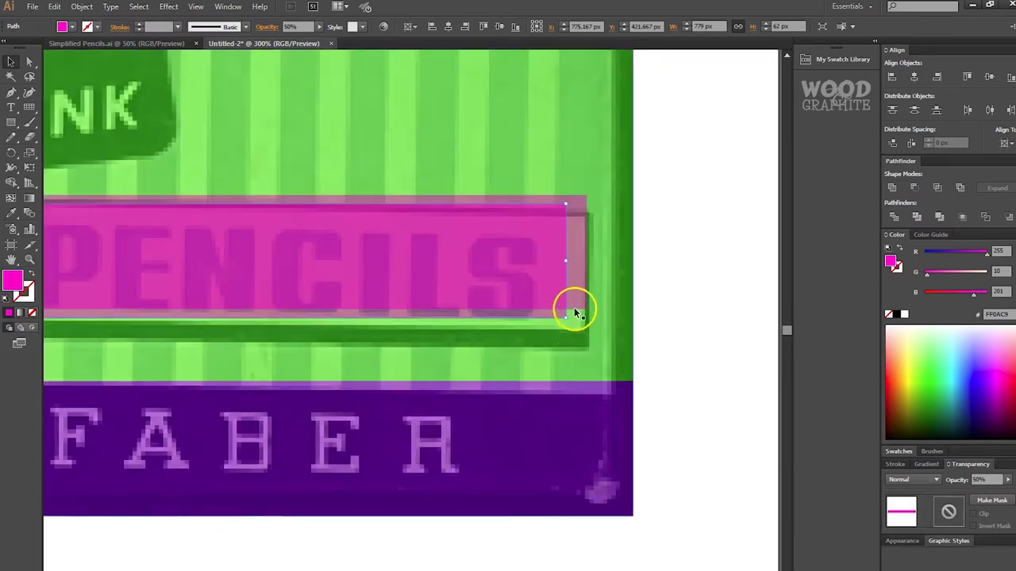
key(a)
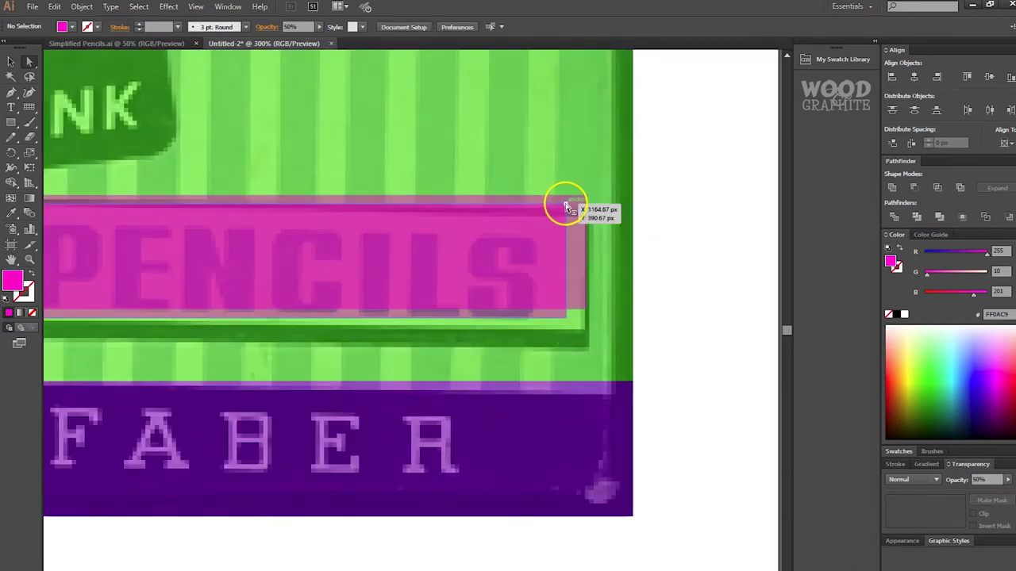
click(565, 207)
drag(562, 317, 593, 316)
key(ctrl+z)
click(700, 255)
key(v)
scroll(700, 256, down, 2)
drag(385, 411, 532, 416)
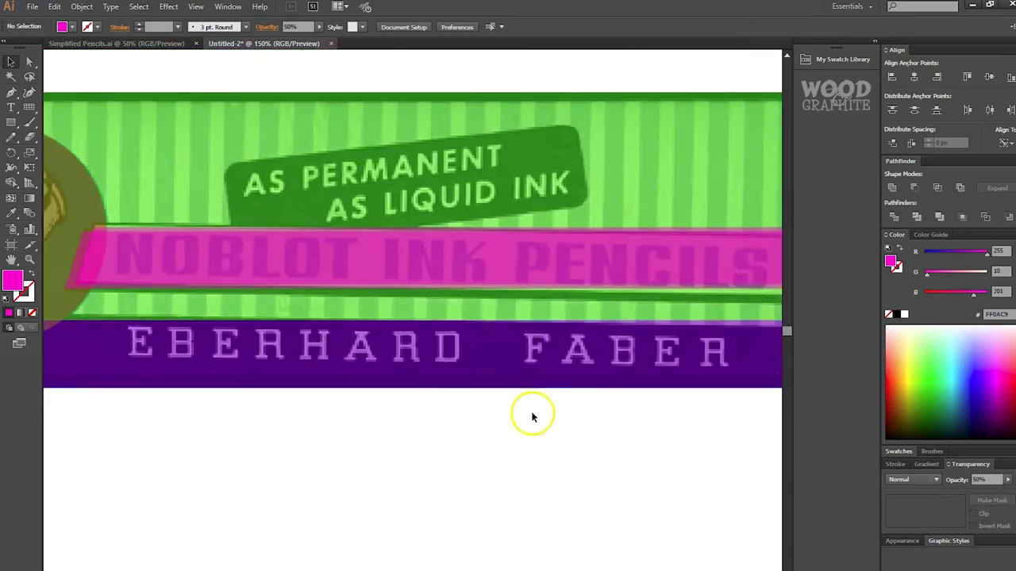
scroll(532, 417, down, 1)
drag(430, 351, 523, 328)
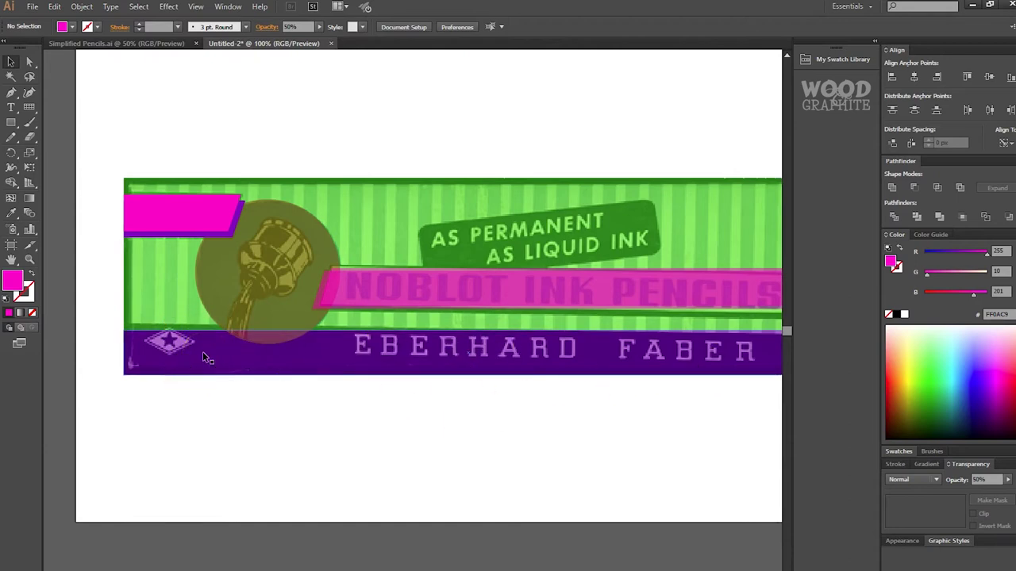
click(527, 228)
drag(617, 212, 584, 230)
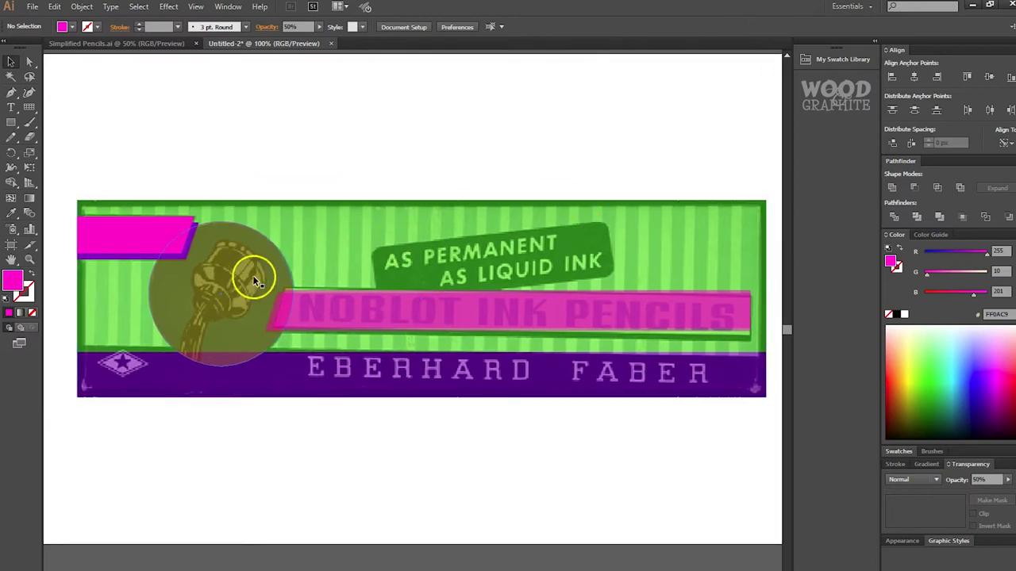
Draw a rounded rectangle about 396 by 80 px with 13 px corners over the AS PERMANENT AS LIQUID INK label
click(13, 125)
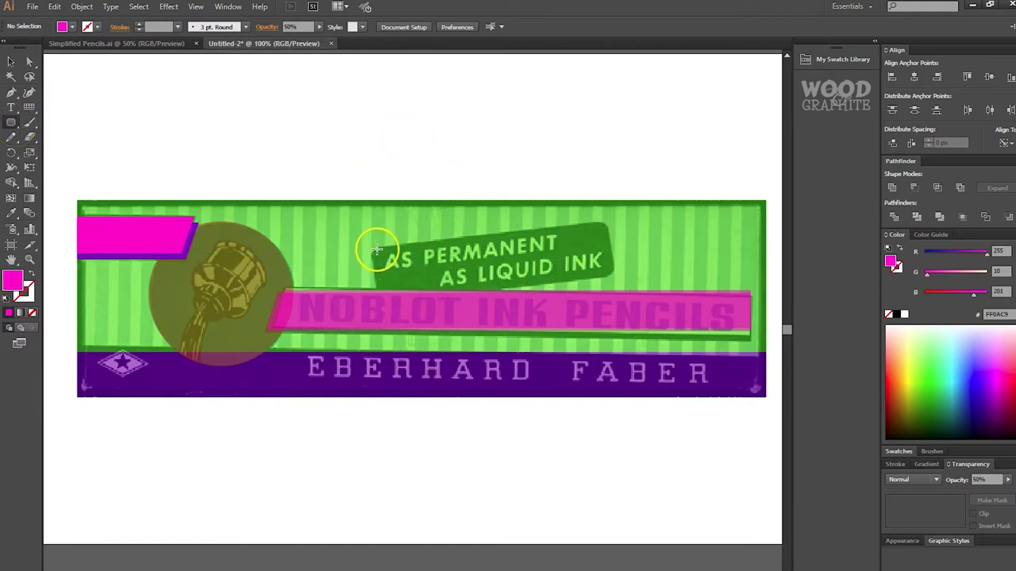
drag(373, 244, 618, 291)
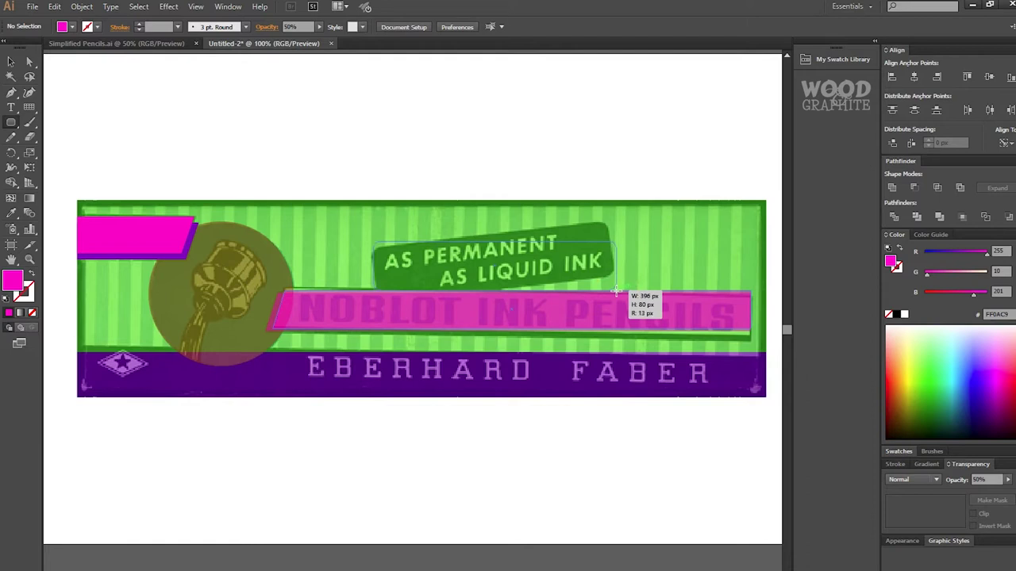
drag(616, 290, 616, 291)
Fill the new rounded rectangle with yellow F6FF00 and set its opacity to 50%
click(905, 362)
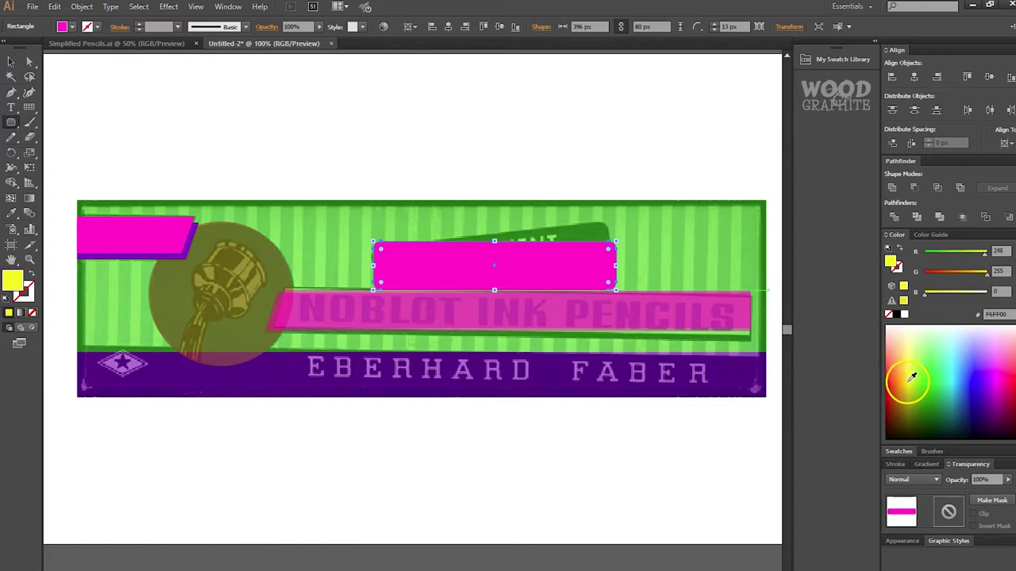
click(987, 480)
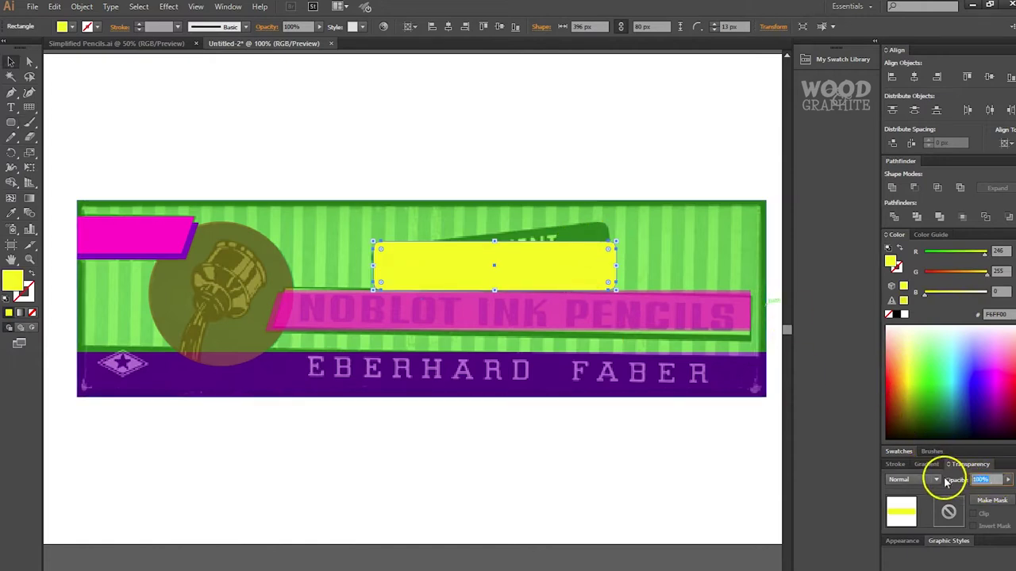
text(50)
key(Return)
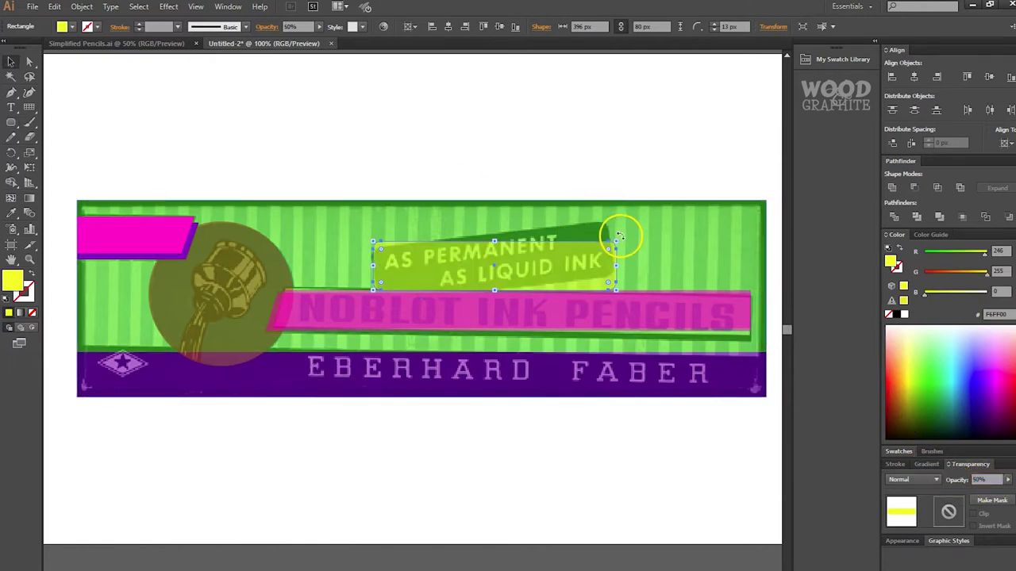
Rotate the yellow label shape to match the reference label's slant and send it backward behind the NOBLOT INK PENCILS bar
drag(624, 229, 620, 233)
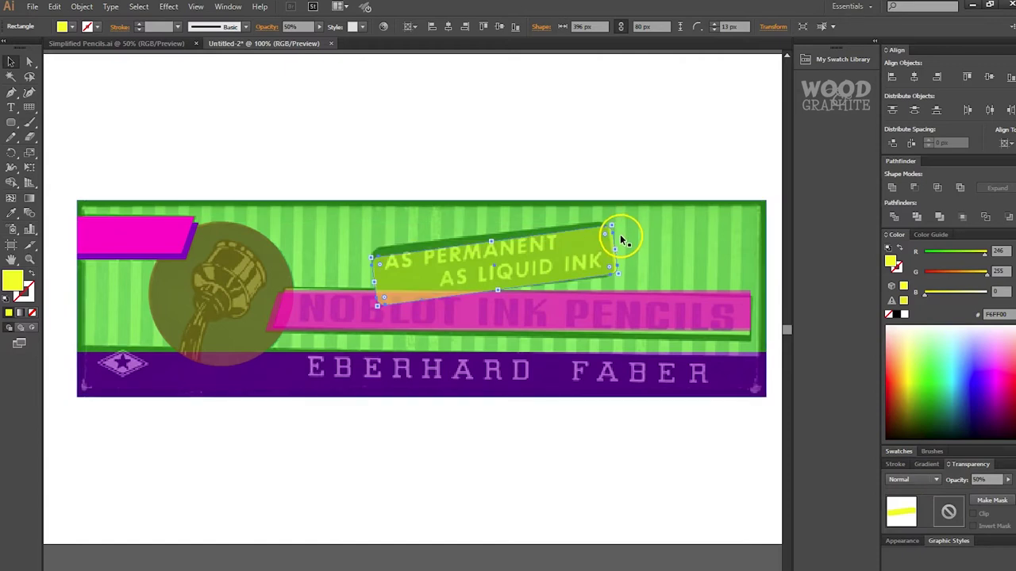
scroll(477, 248, up, 2)
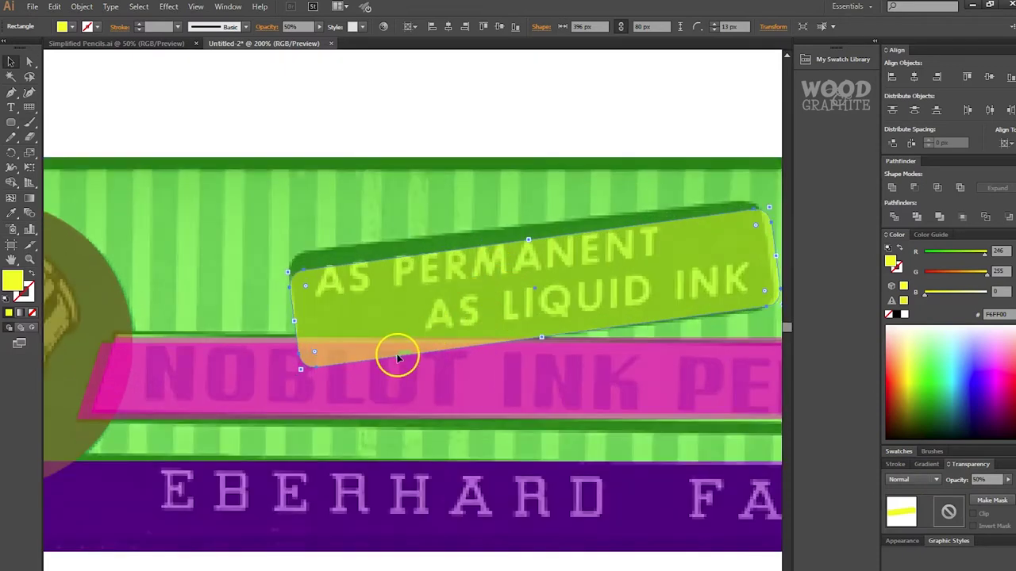
key(ctrl+[)
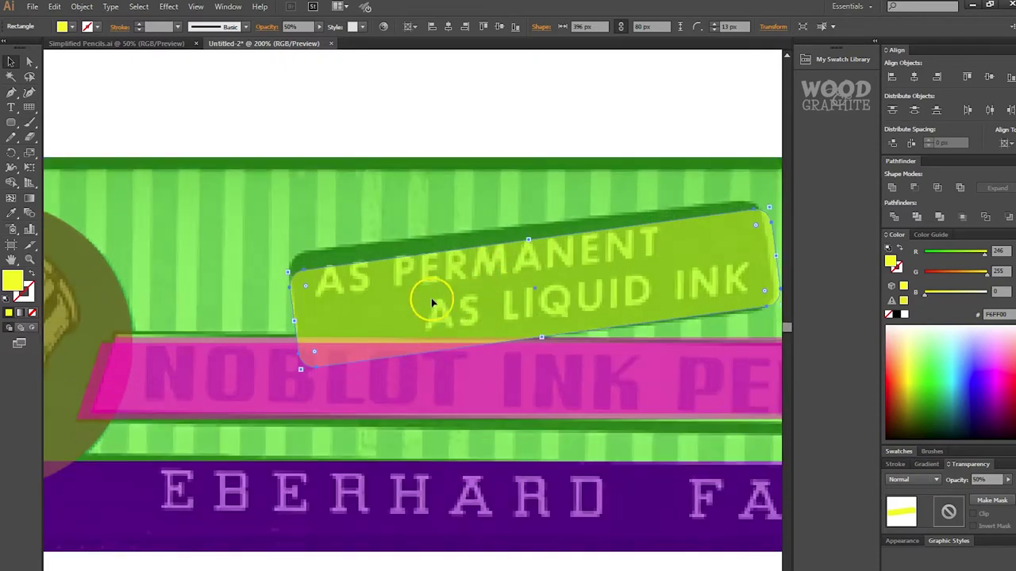
drag(283, 266, 278, 265)
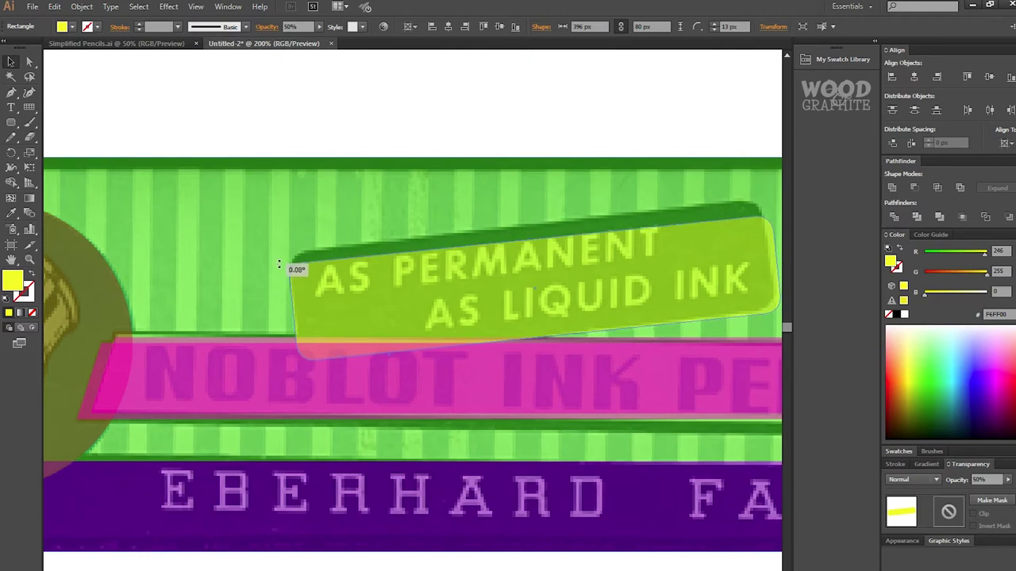
Nudge the yellow label shape up until its upper edge lines up with the reference label
key(Up)
key(Up)
key(Up)
key(Up)
key(Up)
key(Up)
key(Up)
key(Up)
key(Up)
key(Up)
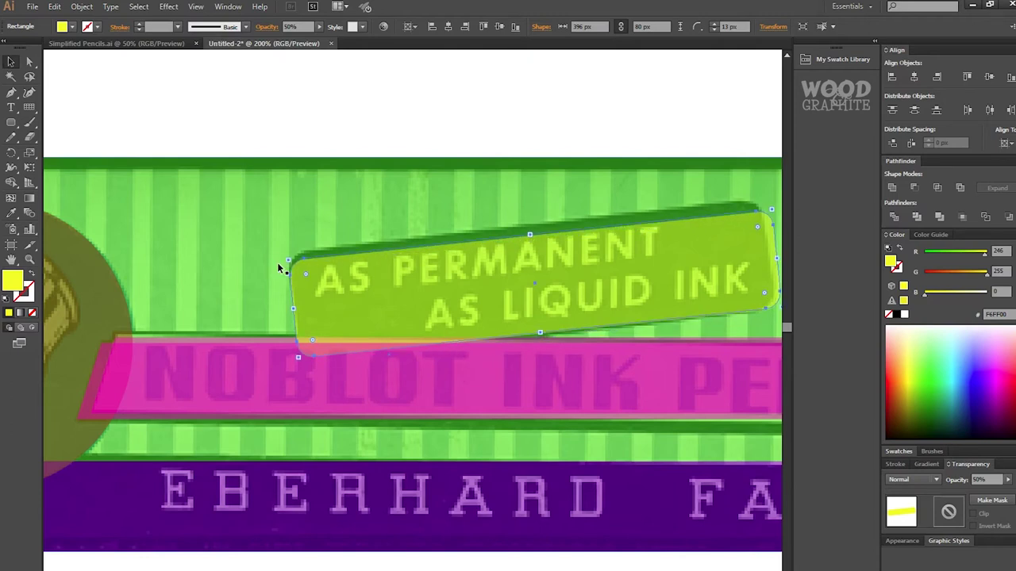
key(Up)
key(Up)
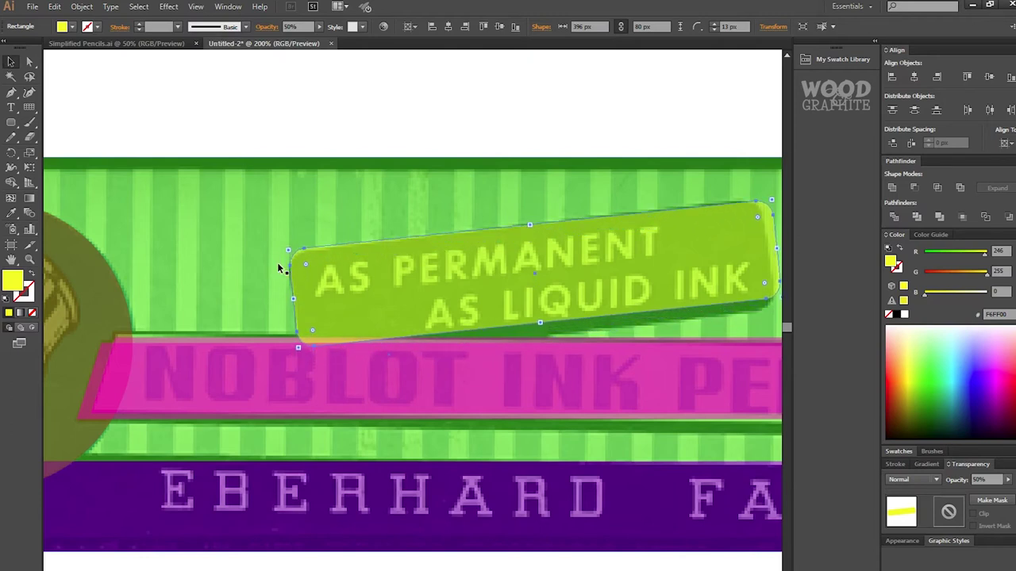
Fine-tune the yellow label shape's rotation and extend its lower edge to a height of about 90 px, leaving it deselected
drag(286, 243, 283, 243)
drag(542, 296, 415, 282)
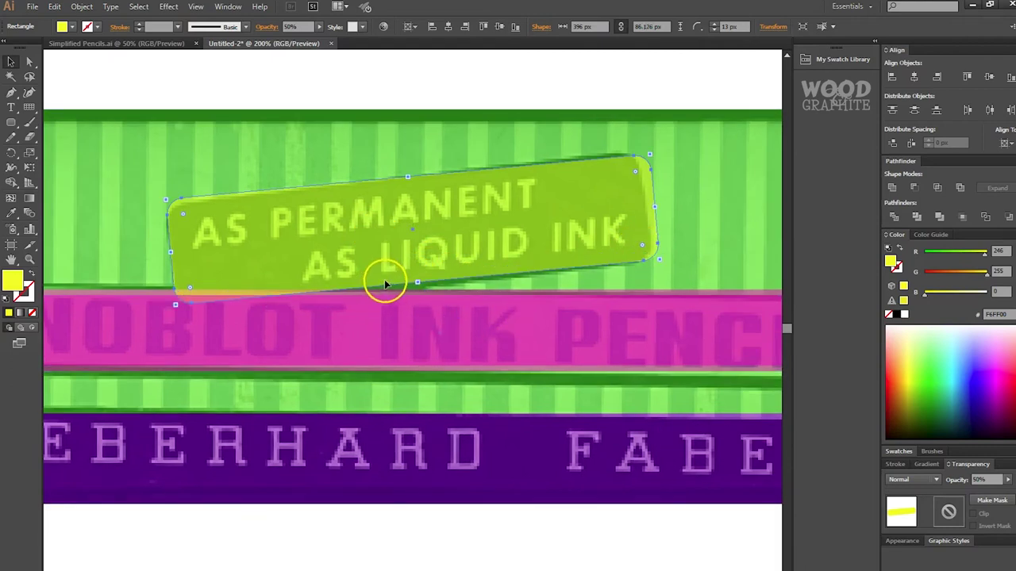
drag(418, 282, 419, 287)
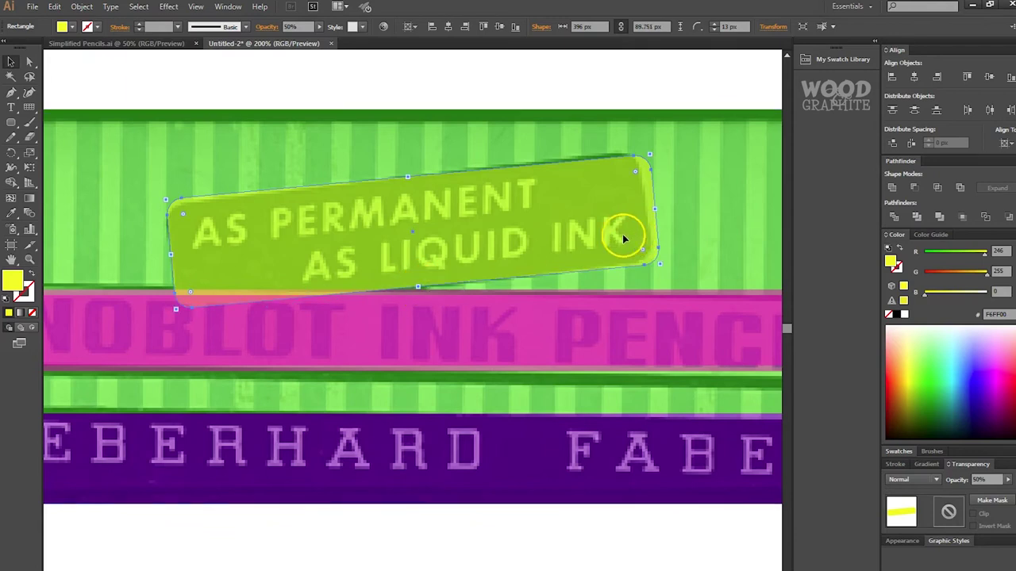
scroll(562, 236, down, 2)
scroll(548, 95, down, 1)
click(548, 95)
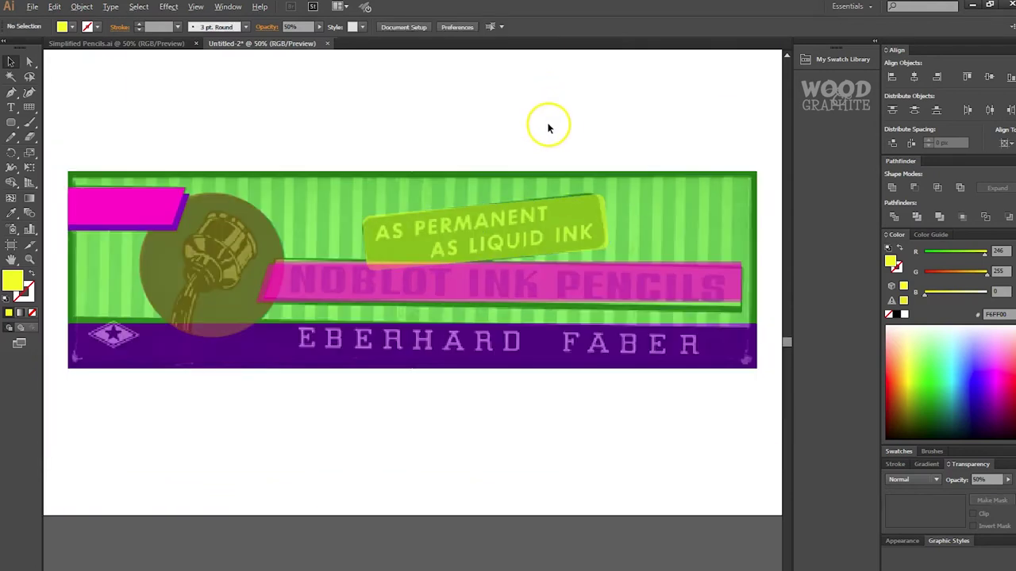
Draw a rectangular grid about 1122 by 248 px over the striped area above the purple band, removing its horizontal dividers
scroll(549, 124, down, 1)
scroll(555, 294, up, 1)
scroll(483, 283, up, 1)
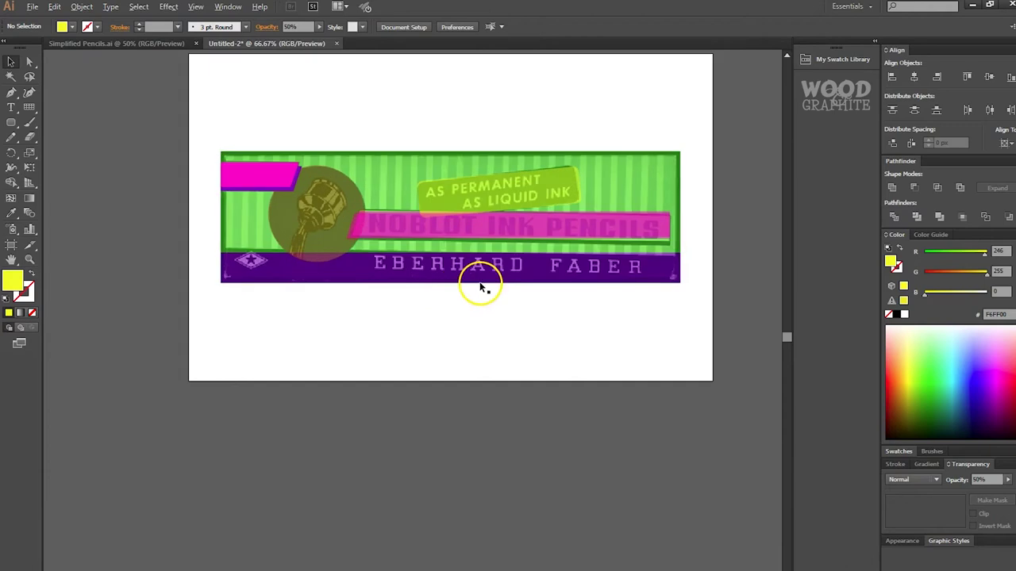
scroll(369, 288, up, 1)
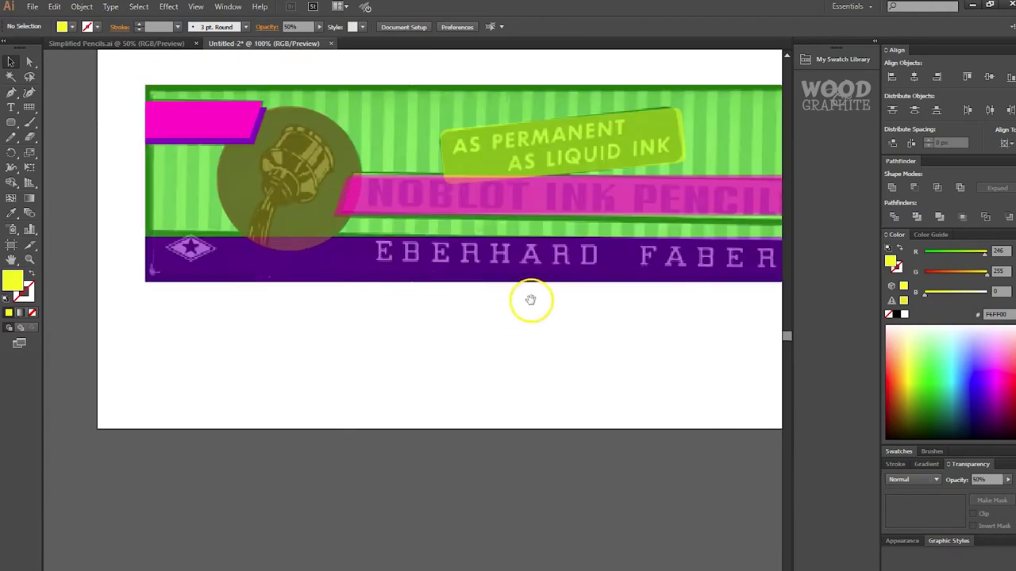
drag(515, 322, 489, 364)
scroll(489, 364, down, 1)
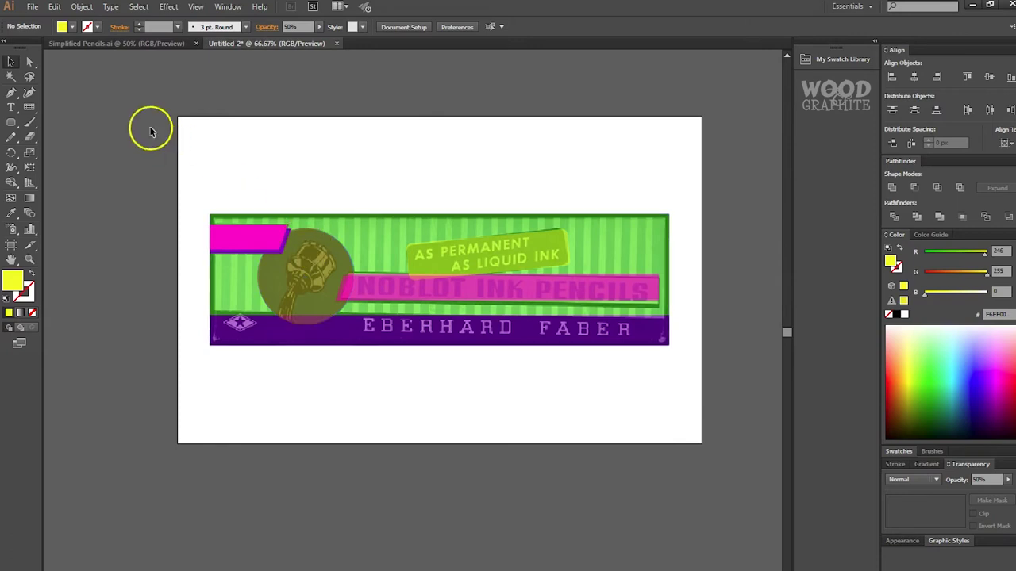
click(34, 112)
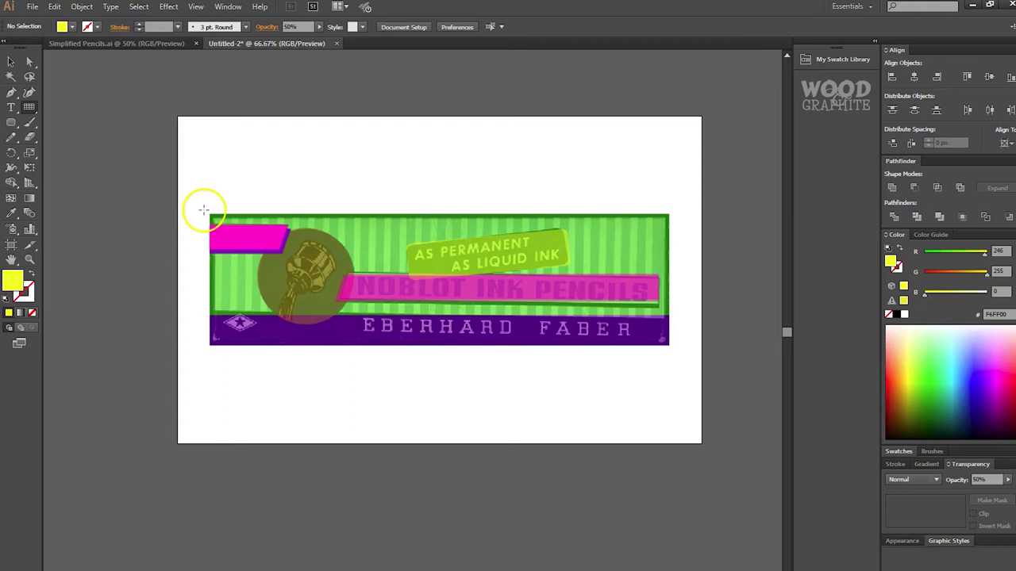
drag(210, 213, 667, 313)
key(Left)
key(Left)
key(Left)
key(Left)
key(Left)
key(Left)
key(Left)
key(Left)
key(Left)
key(Left)
key(Down)
key(Down)
key(Down)
key(Down)
key(Down)
key(Down)
key(Down)
key(Down)
key(Down)
key(Down)
key(Down)
key(Down)
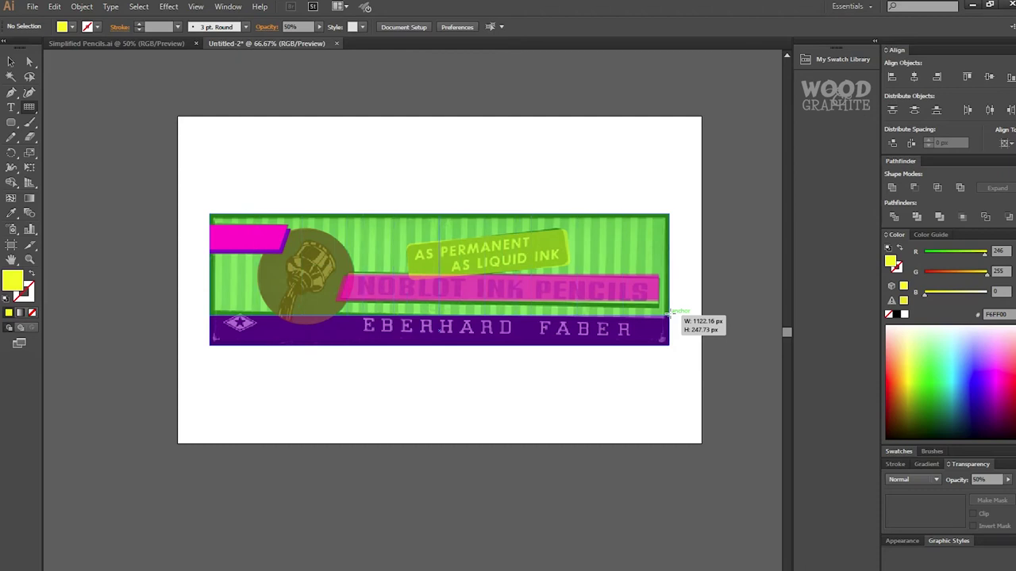
Add vertical dividers to the grid until its columns match the width of the reference stripes
key(Right)
key(Right)
key(Right)
key(Right)
key(Right)
key(Right)
key(Right)
key(Right)
key(Right)
key(Right)
key(Right)
key(Right)
key(Right)
key(Right)
key(Right)
key(Right)
key(Right)
key(Right)
key(Right)
key(Right)
drag(667, 312, 669, 313)
key(Right)
key(Right)
key(Right)
key(Right)
key(Right)
key(Right)
key(Right)
key(Right)
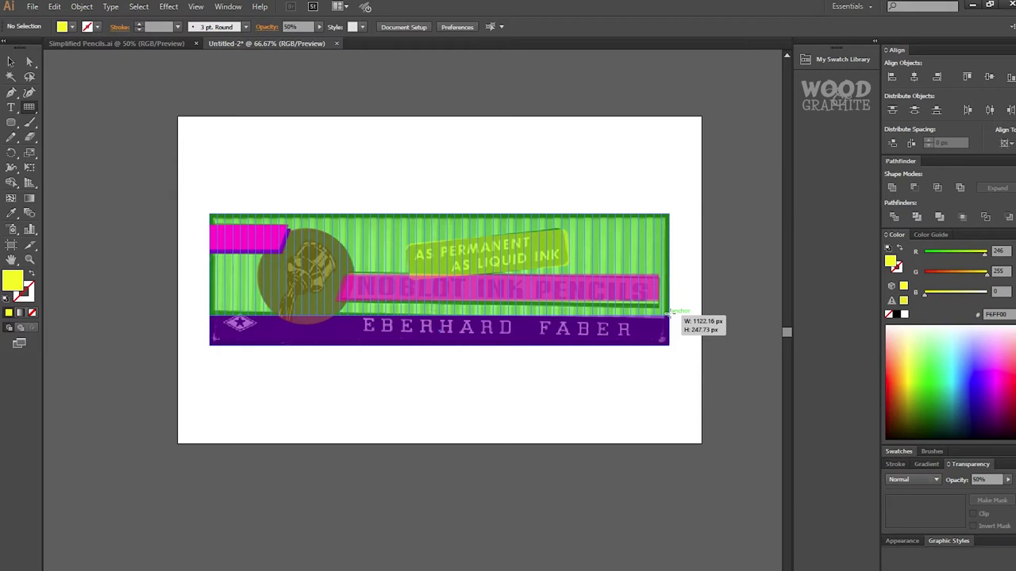
drag(667, 314, 680, 333)
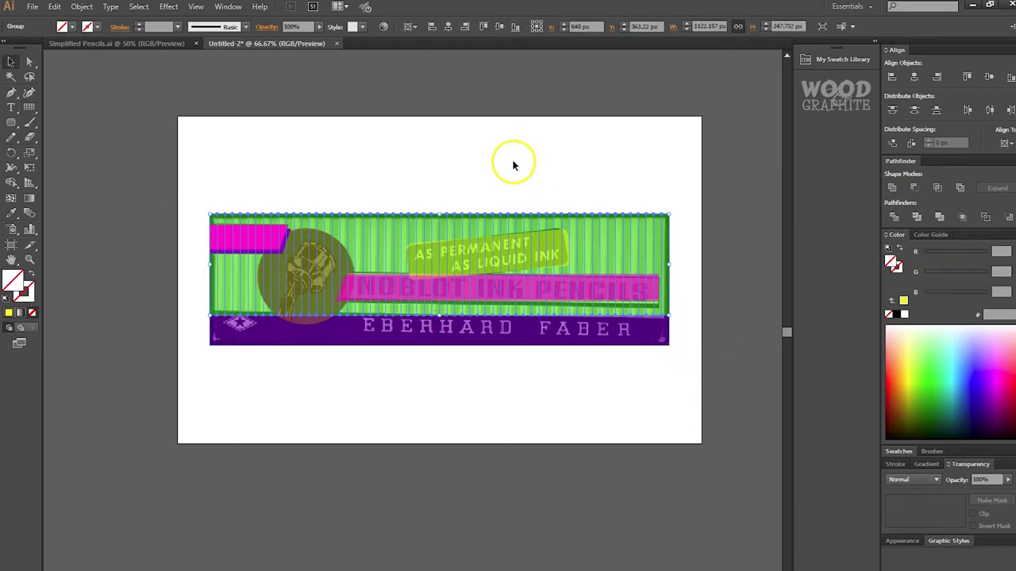
Reselect the stripe grid, compare it with the reference stripes and convert it into a Live Paint group
scroll(494, 228, up, 2)
scroll(494, 230, up, 1)
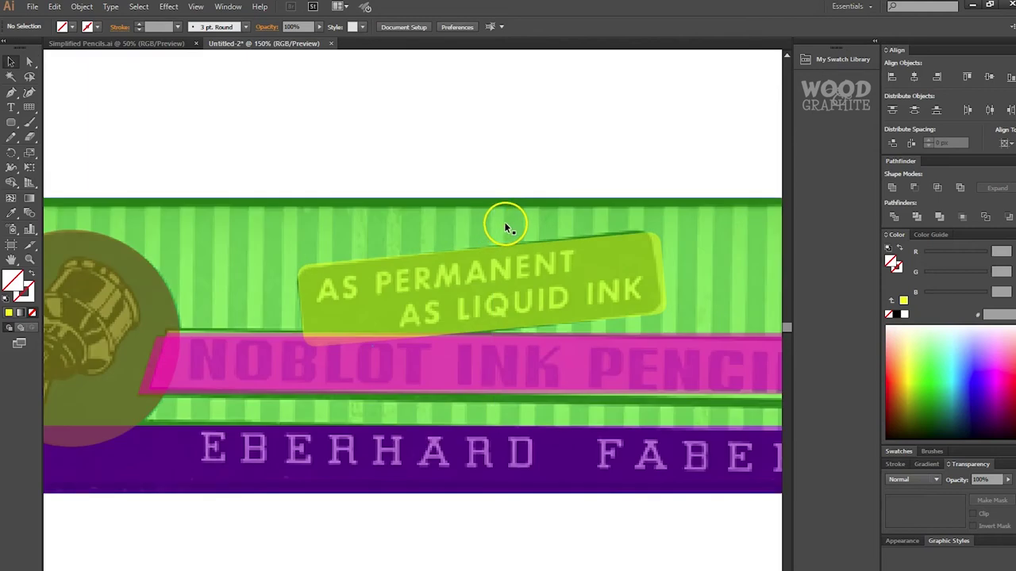
click(506, 227)
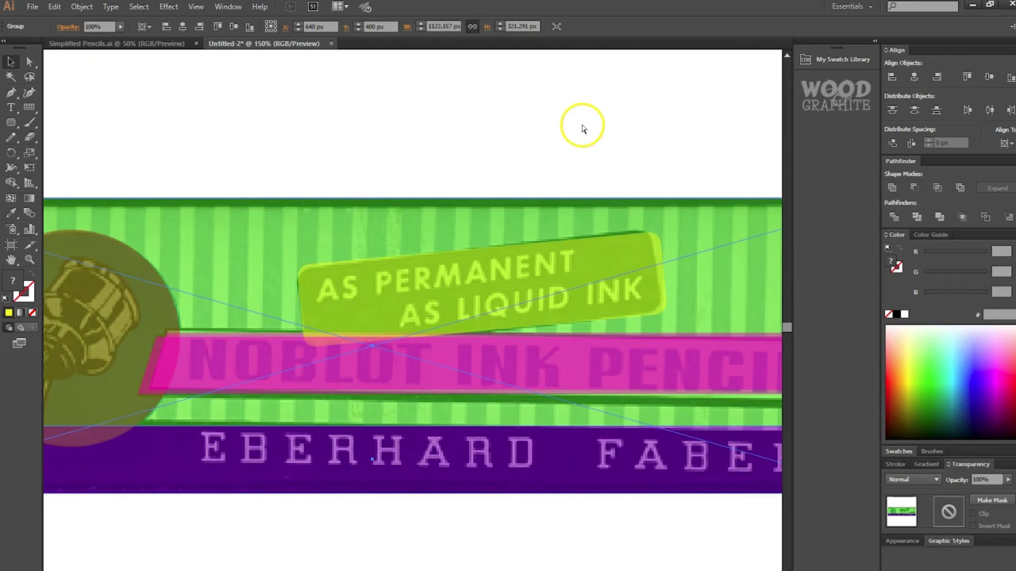
click(578, 220)
drag(691, 136, 387, 111)
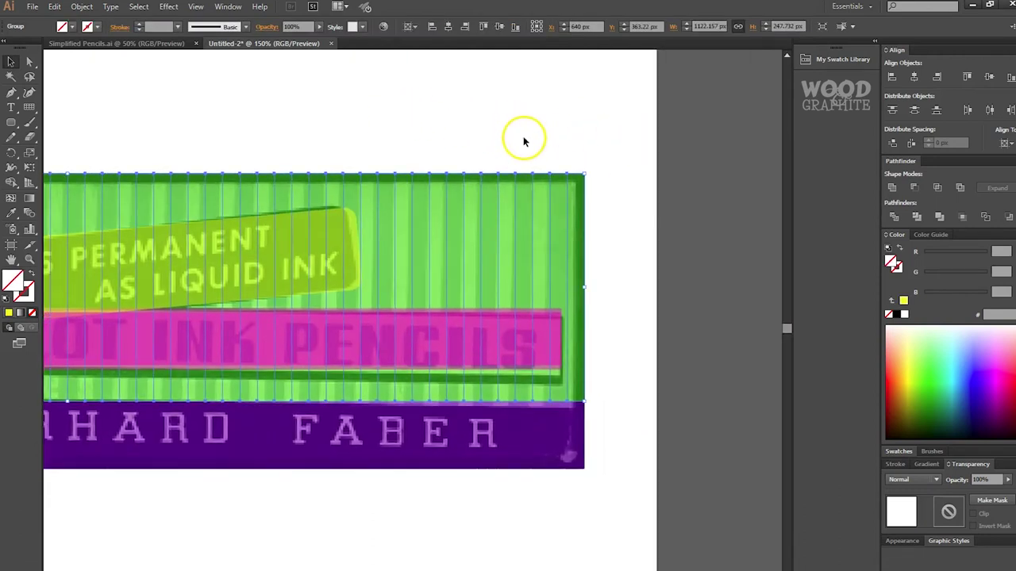
key(ctrl+minus)
scroll(268, 215, left, 6)
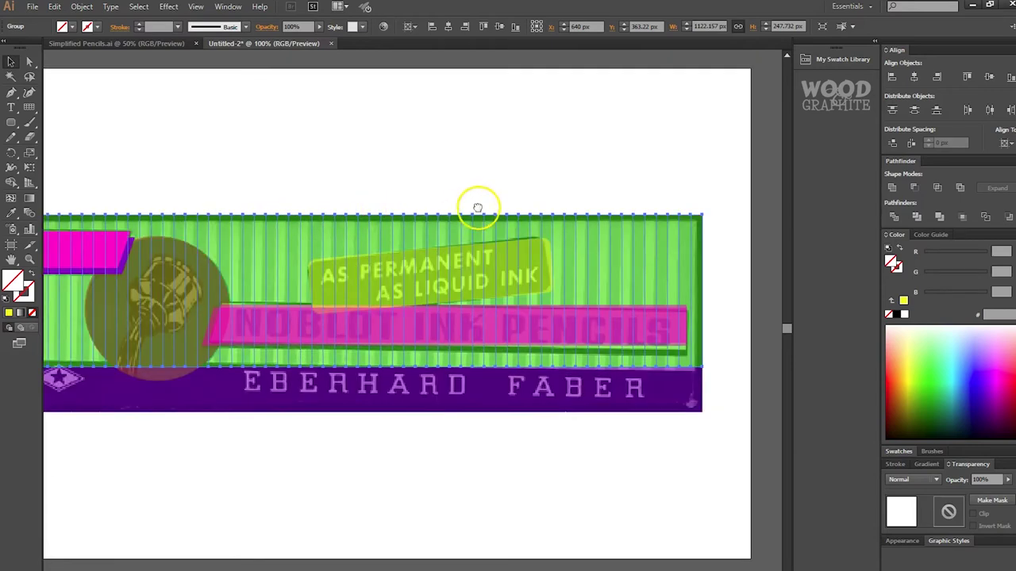
drag(595, 218, 469, 216)
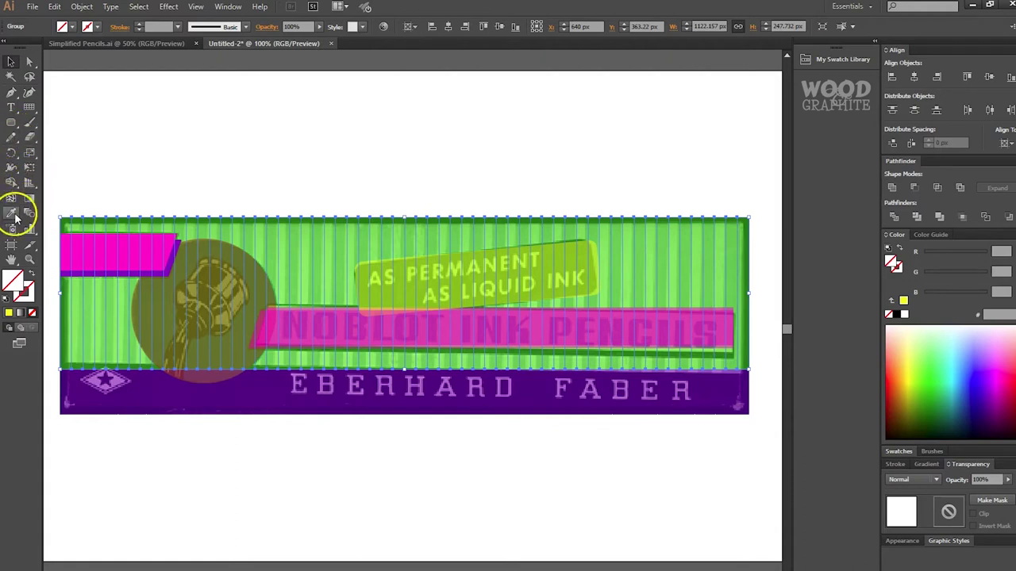
drag(11, 181, 66, 198)
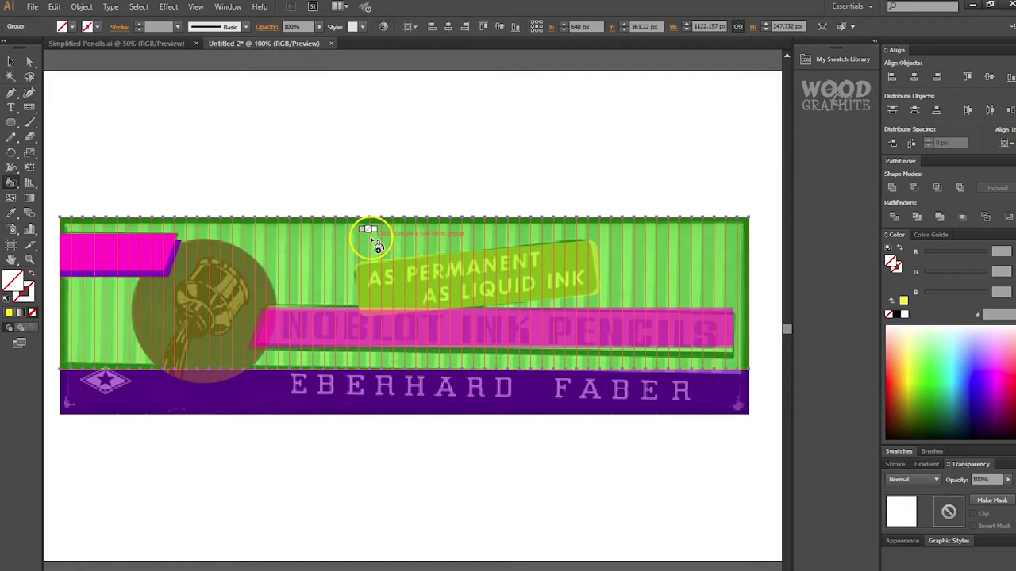
click(373, 239)
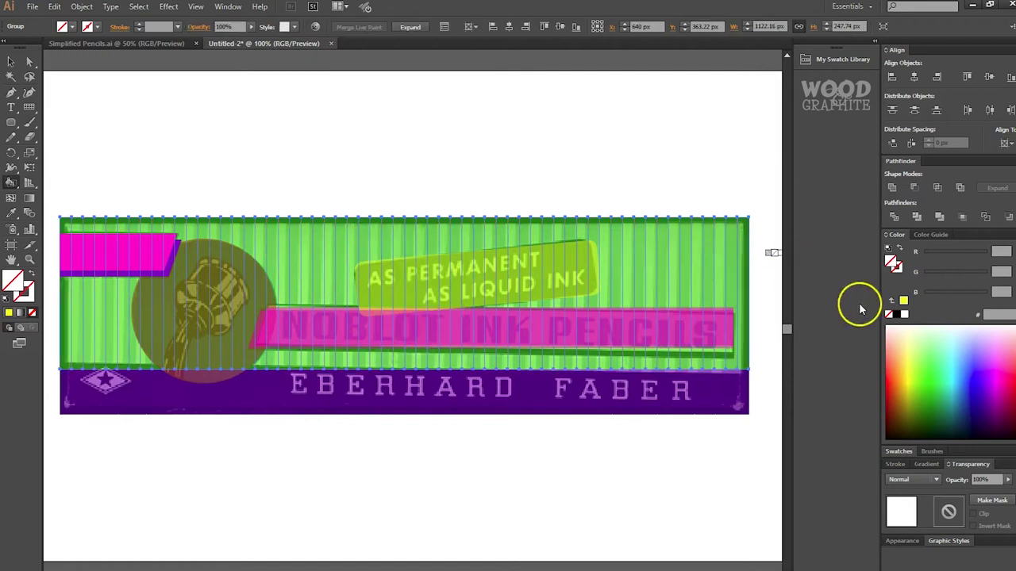
Paint every other column of the stripe grid white (FFFFFF) across the full width of the design
click(905, 314)
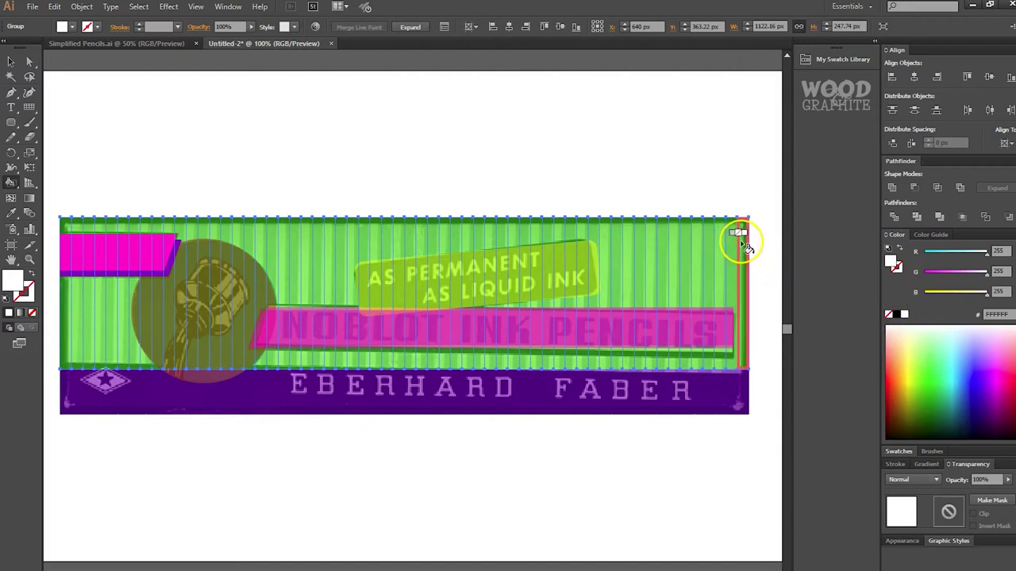
click(742, 242)
click(726, 238)
click(710, 239)
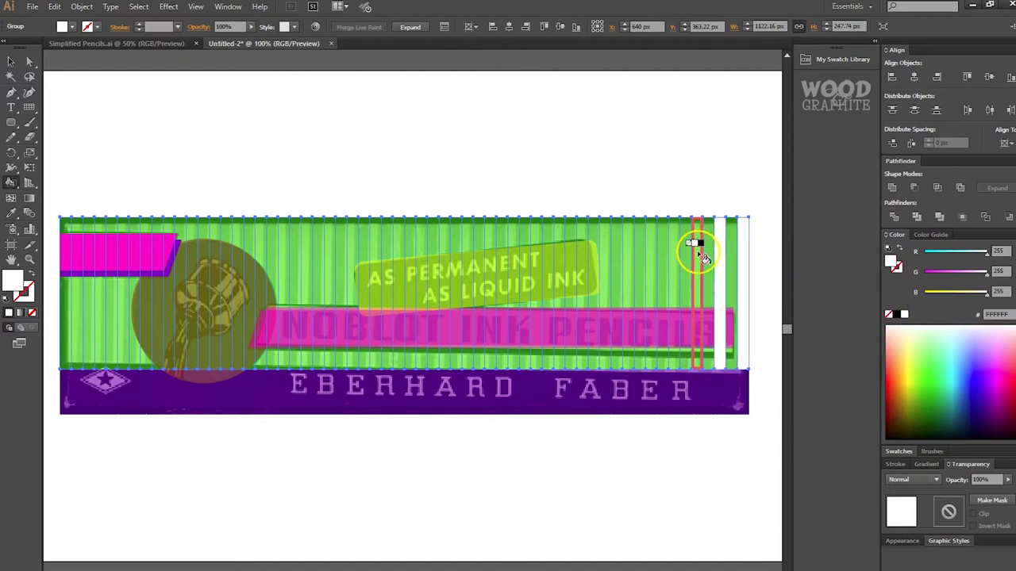
click(694, 246)
click(673, 258)
click(651, 262)
click(627, 264)
click(605, 262)
click(583, 257)
click(559, 249)
click(536, 242)
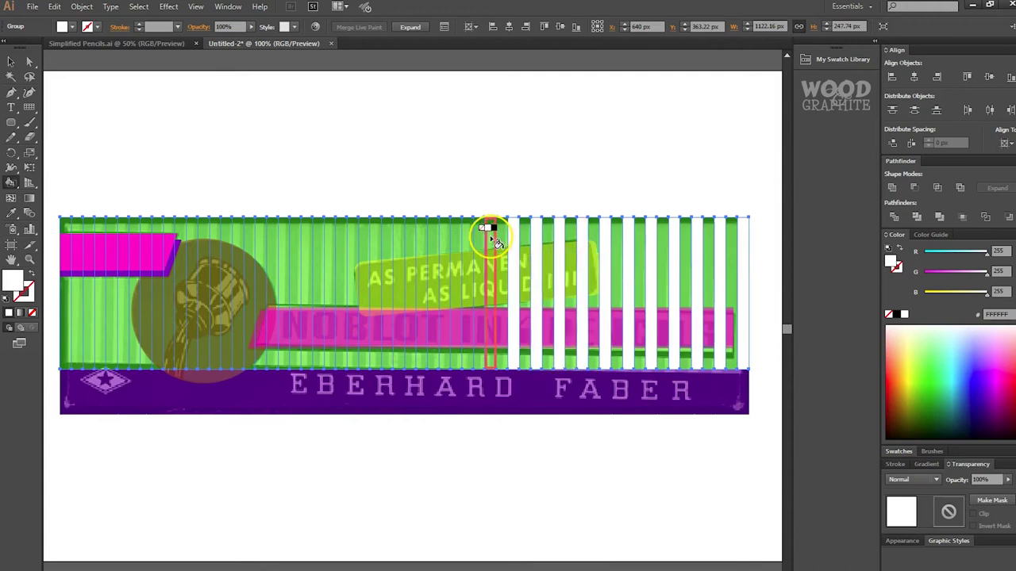
key(ctrl+plus)
click(368, 250)
drag(373, 250, 544, 265)
click(446, 238)
click(354, 218)
click(308, 206)
key(ctrl+minus)
key(ctrl+minus)
key(ctrl+minus)
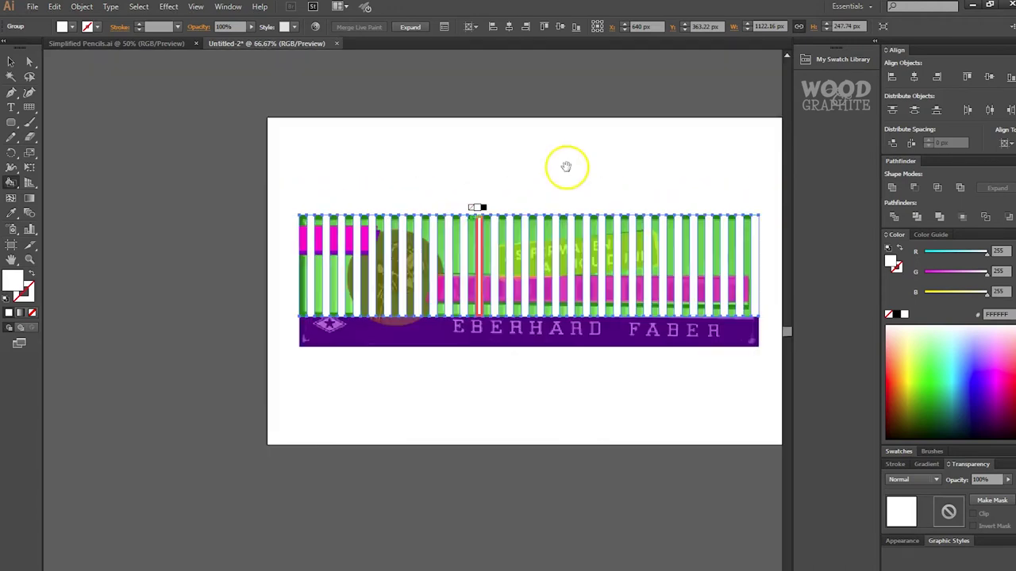
Send the white stripe group backward behind the emblem circle, slanted labels and title bar, leaving it deselected
drag(567, 168, 437, 175)
key(v)
key(ctrl+[)
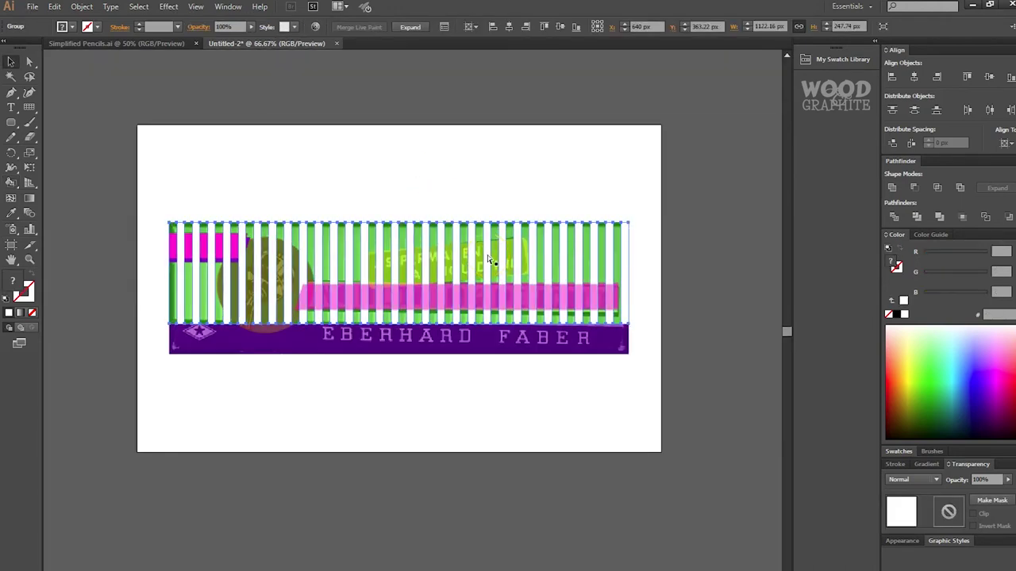
key(ctrl+shift+[)
key(ctrl+shift+z)
key(ctrl+shift+z)
key(ctrl+shift+z)
key(ctrl+shift+z)
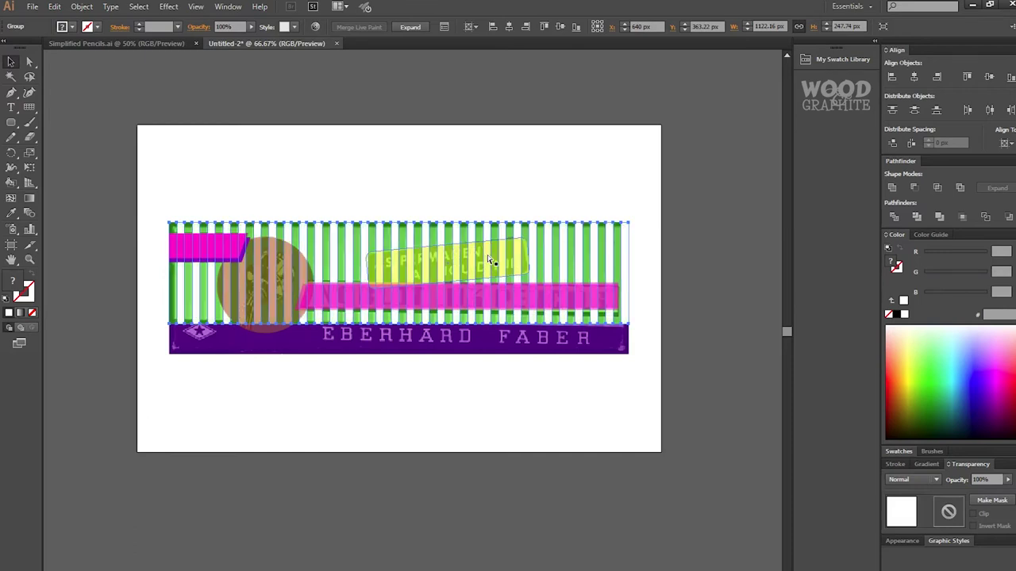
click(475, 171)
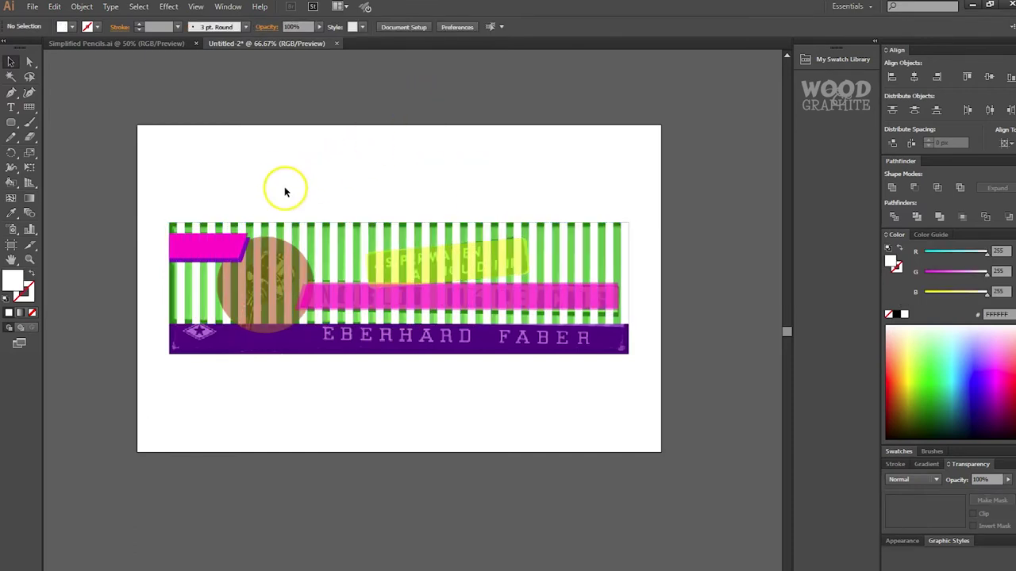
Select the group holding the reference image and the green and purple rectangles, and try moving it down the artboard
drag(166, 191, 648, 376)
key(ctrl+g)
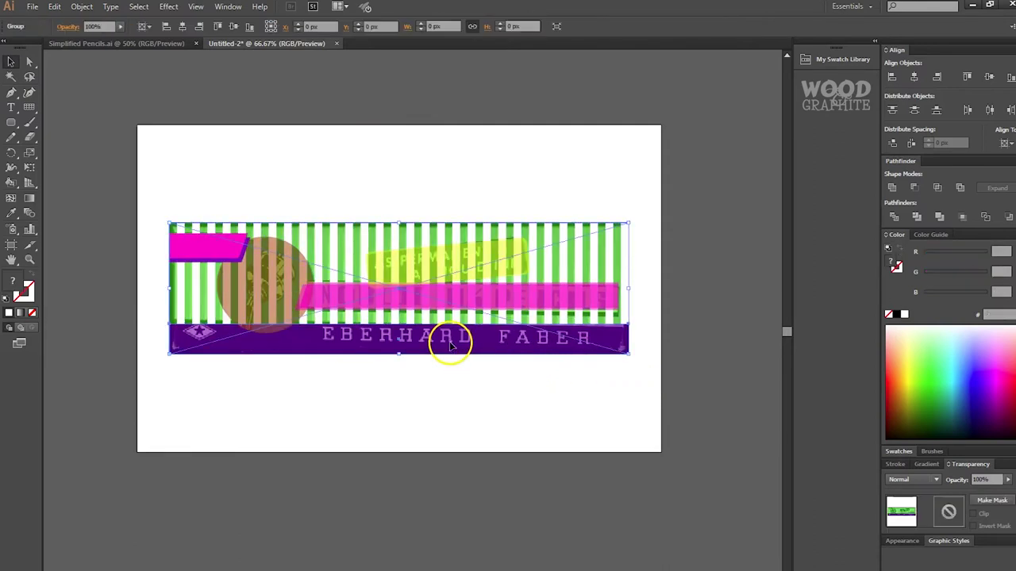
click(449, 381)
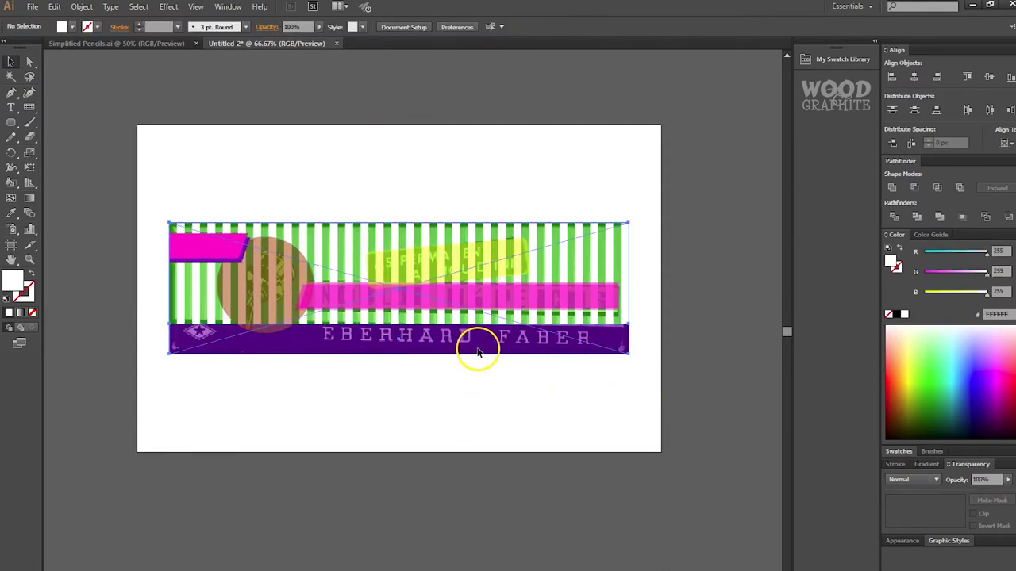
click(476, 349)
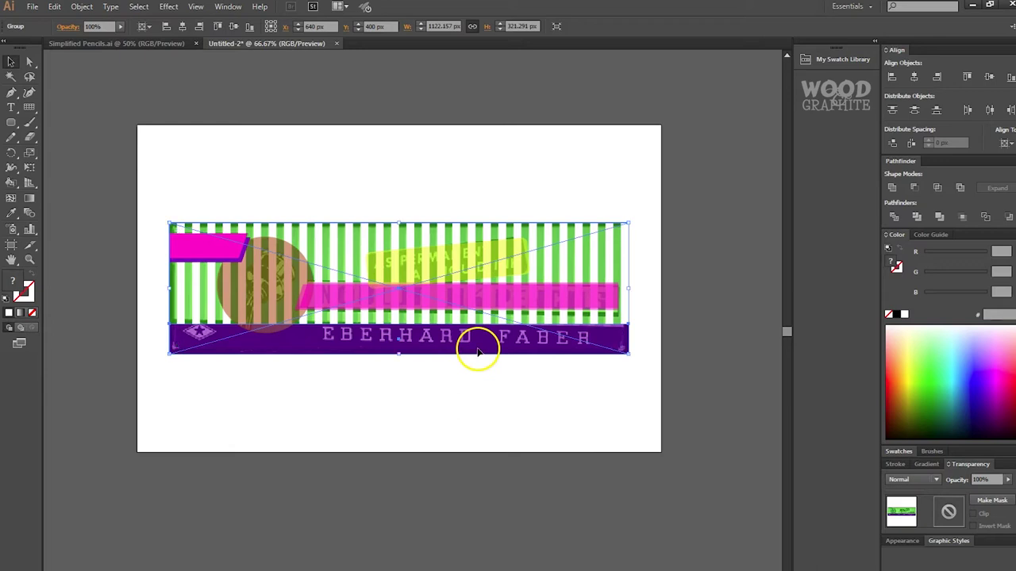
drag(476, 349, 476, 481)
key(ctrl+z)
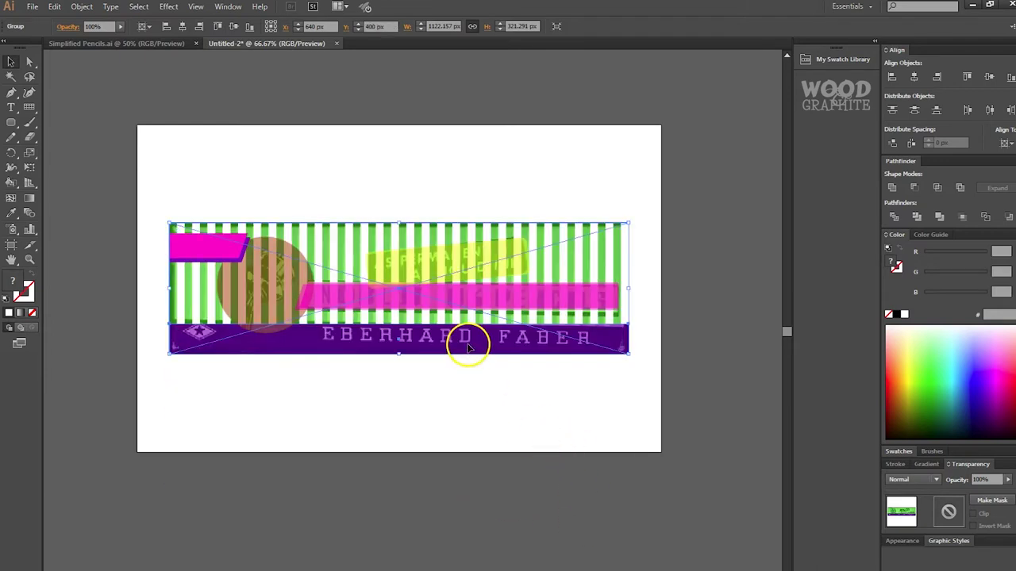
Ungroup the reference group, arrange its green and purple rectangles behind the reference image, and move that image below the coloured shapes
right_click(468, 347)
click(517, 419)
click(479, 355)
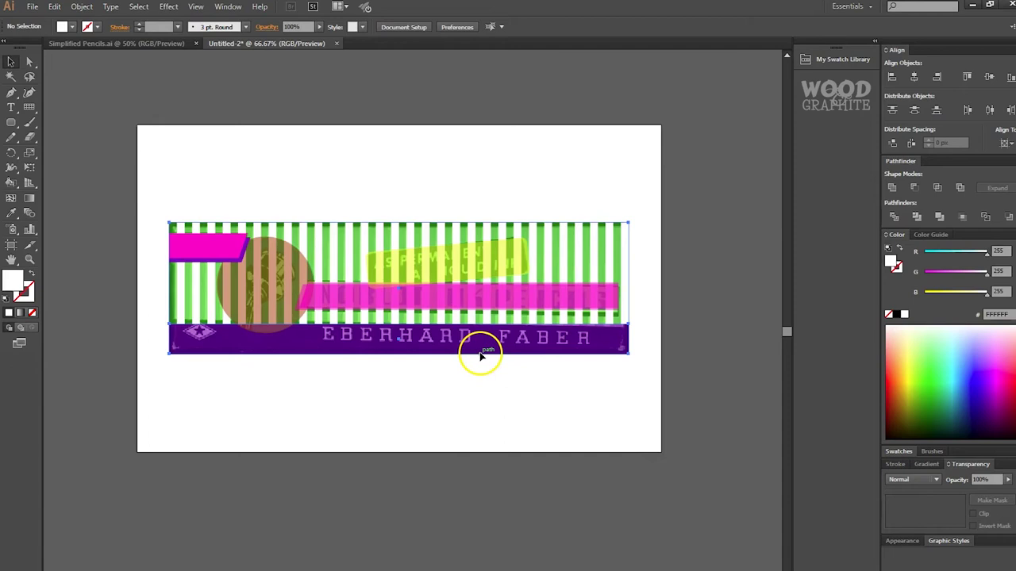
key(Delete)
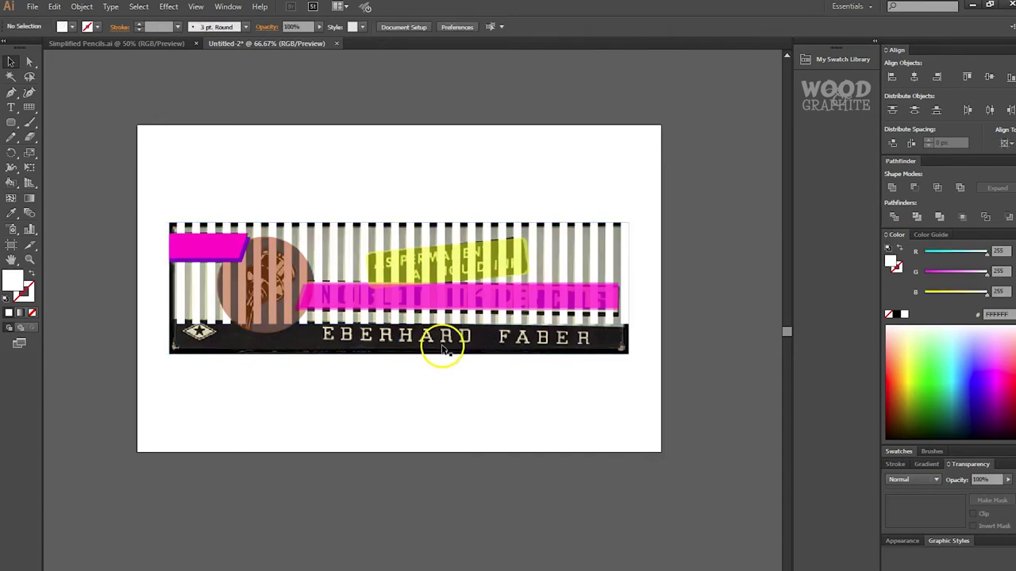
drag(445, 351, 460, 523)
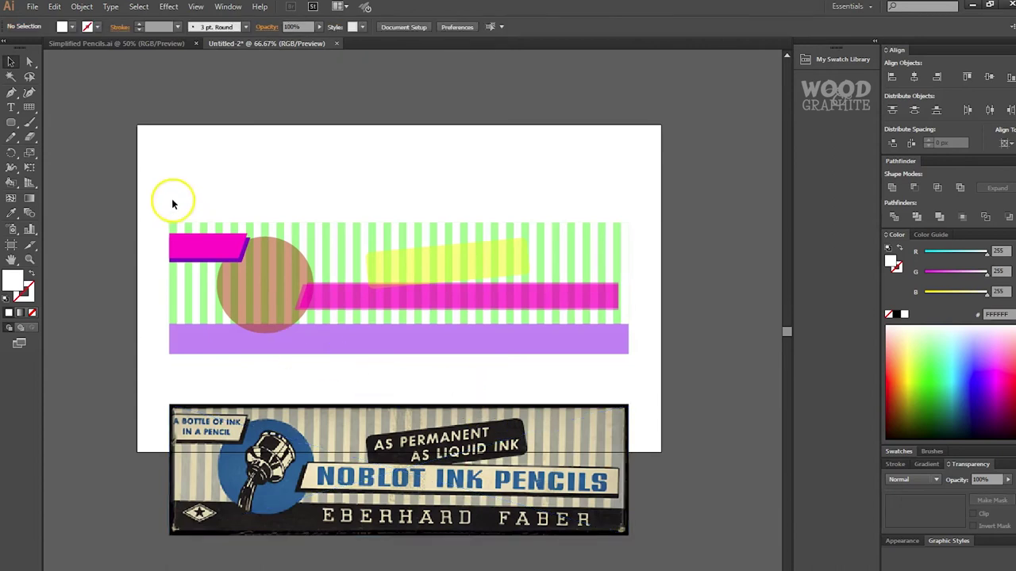
Move all the coloured shapes up near the artboard's upper edge and place the reference image directly beneath them
drag(172, 204, 559, 290)
drag(551, 348, 528, 289)
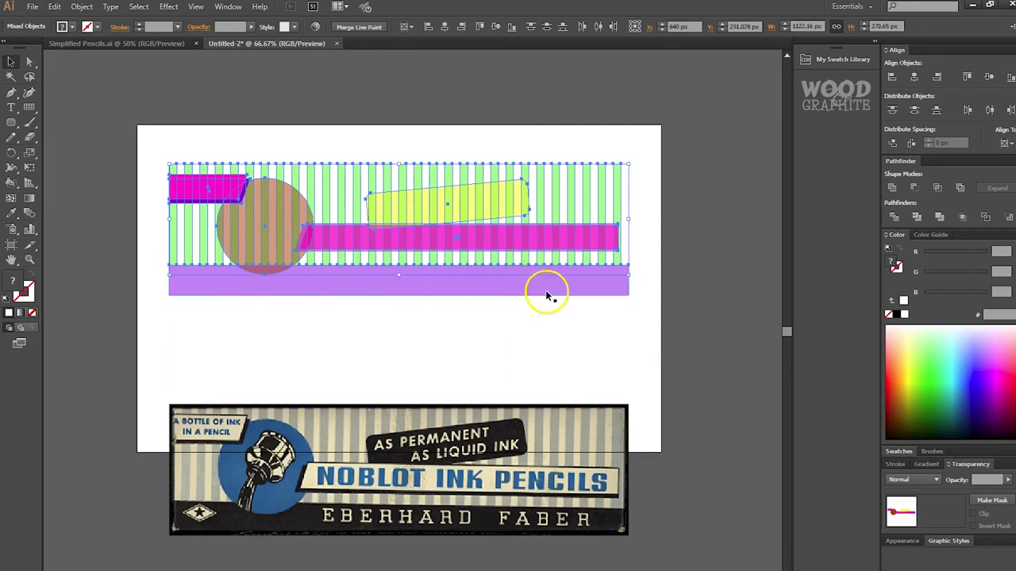
key(ctrl+z)
drag(520, 339, 520, 258)
drag(496, 409, 494, 346)
click(446, 513)
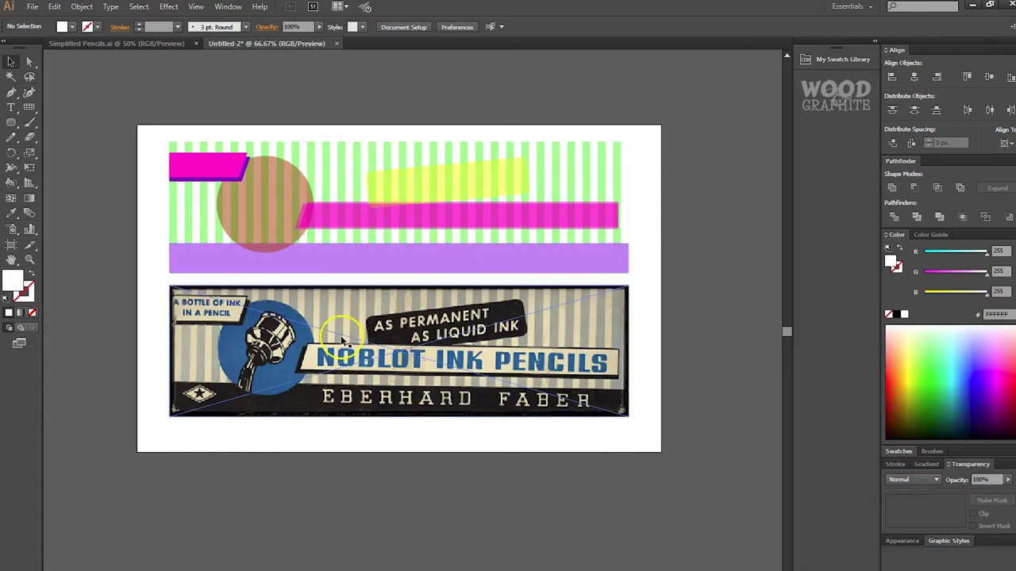
Recolour the purple base band with the near-black (1F1C1C) sampled from the reference's EBERHARD FABER band
click(352, 267)
key(i)
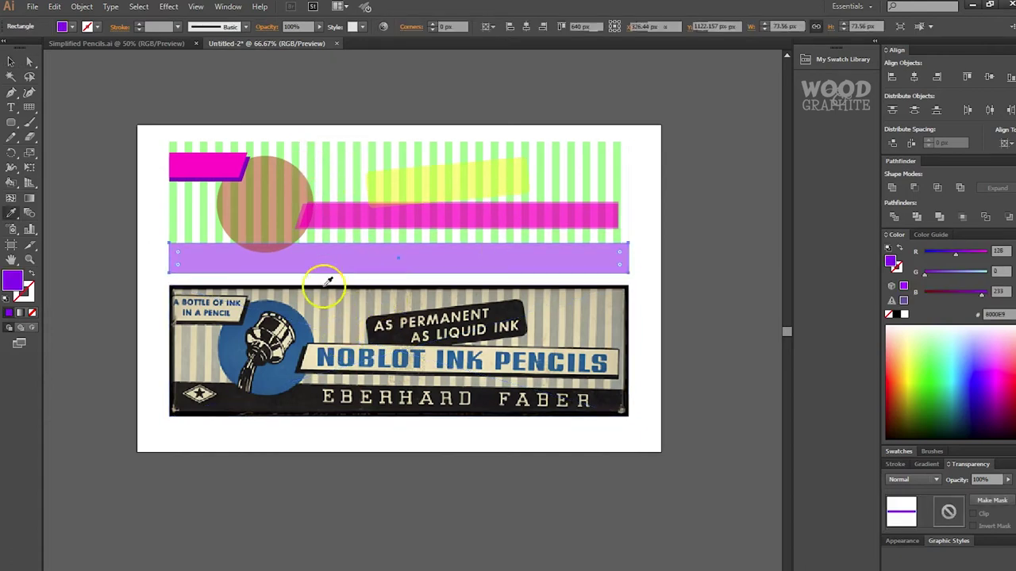
click(302, 401)
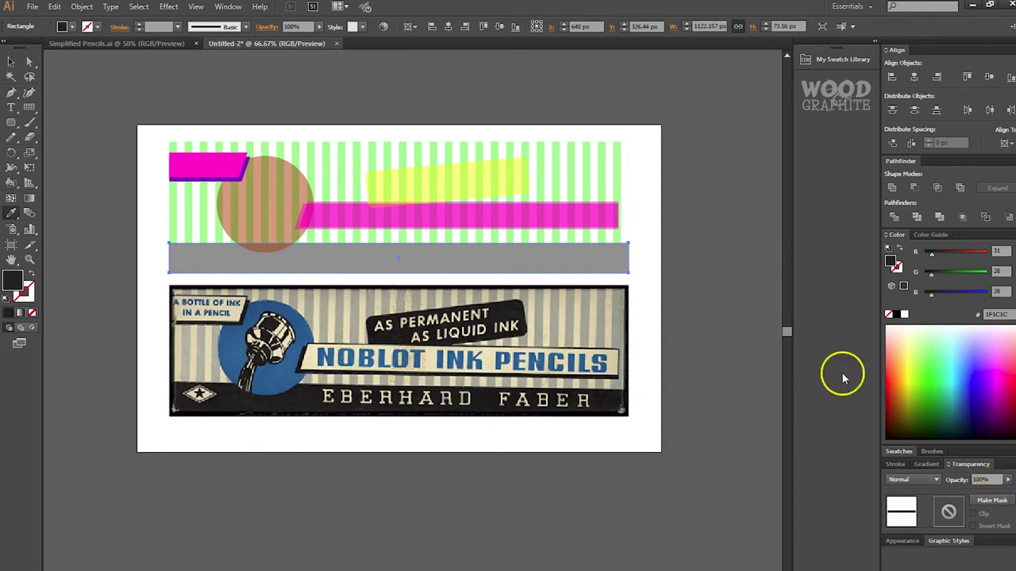
Set the opacity of all the traced shapes to 100% and deselect them
key(v)
drag(166, 103, 689, 268)
click(985, 479)
text(10)
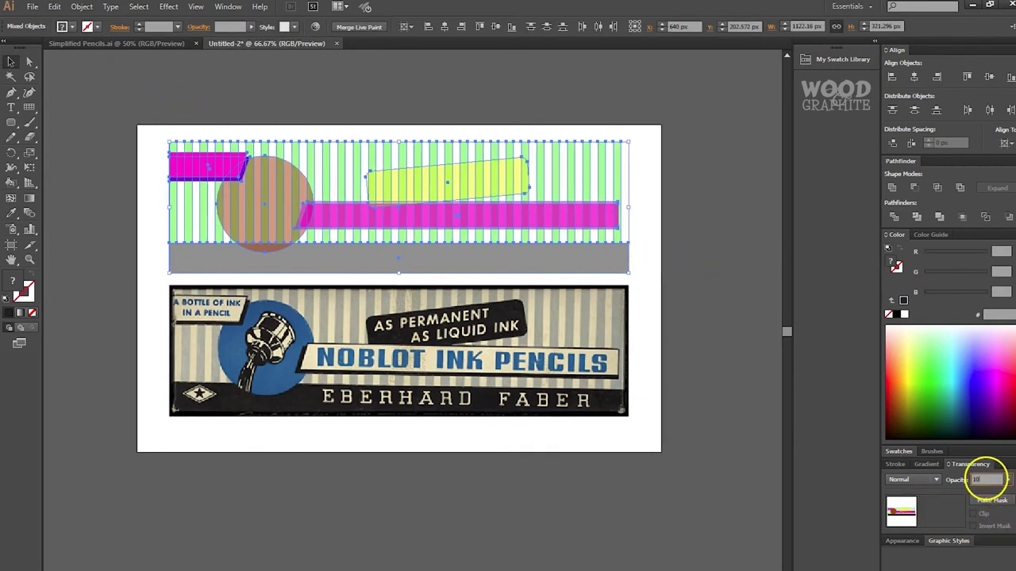
text(0)
key(Return)
click(691, 192)
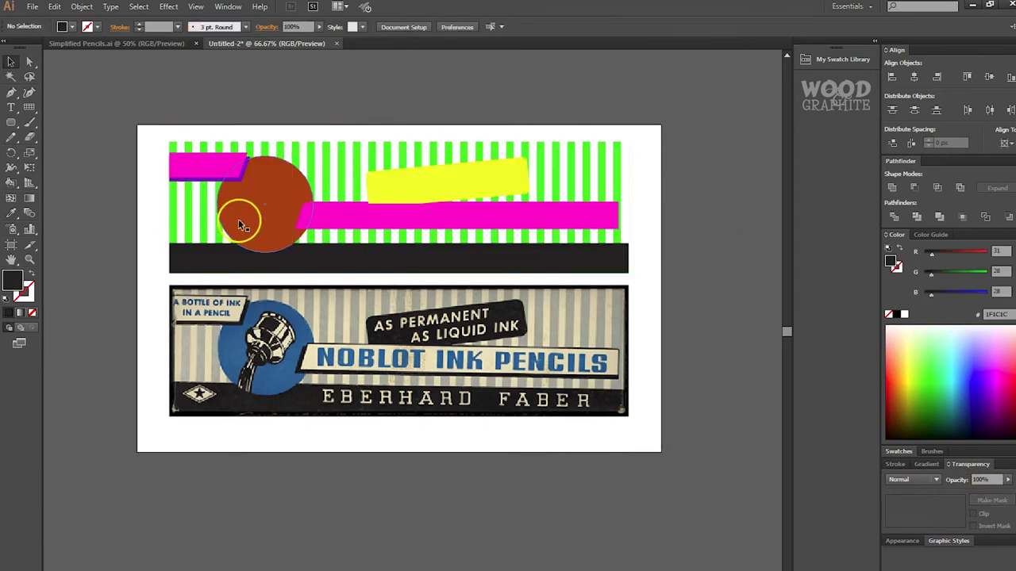
Recolour the slanted yellow label with the near-black (1F1C1C) of the base band
click(302, 265)
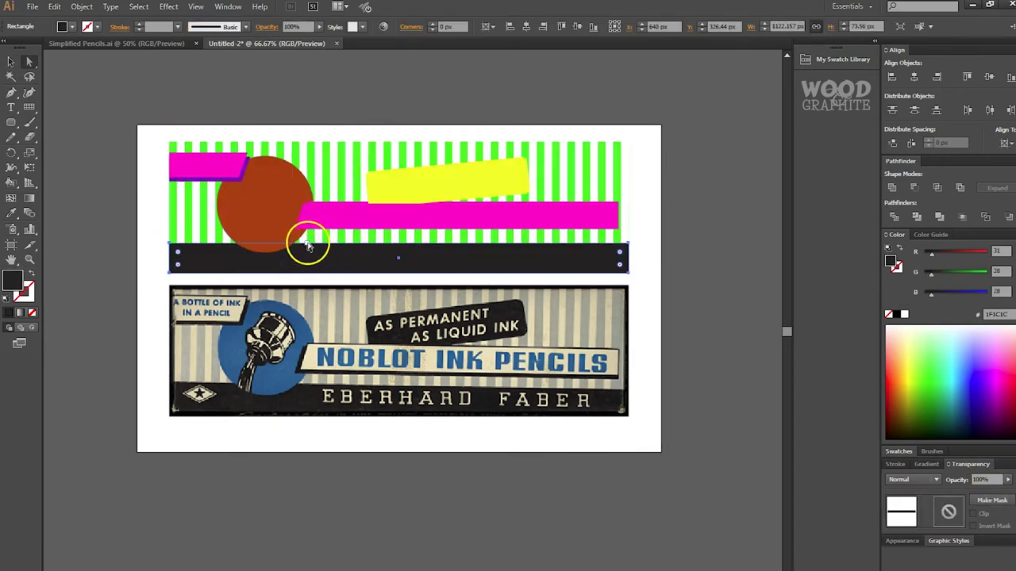
click(480, 195)
key(i)
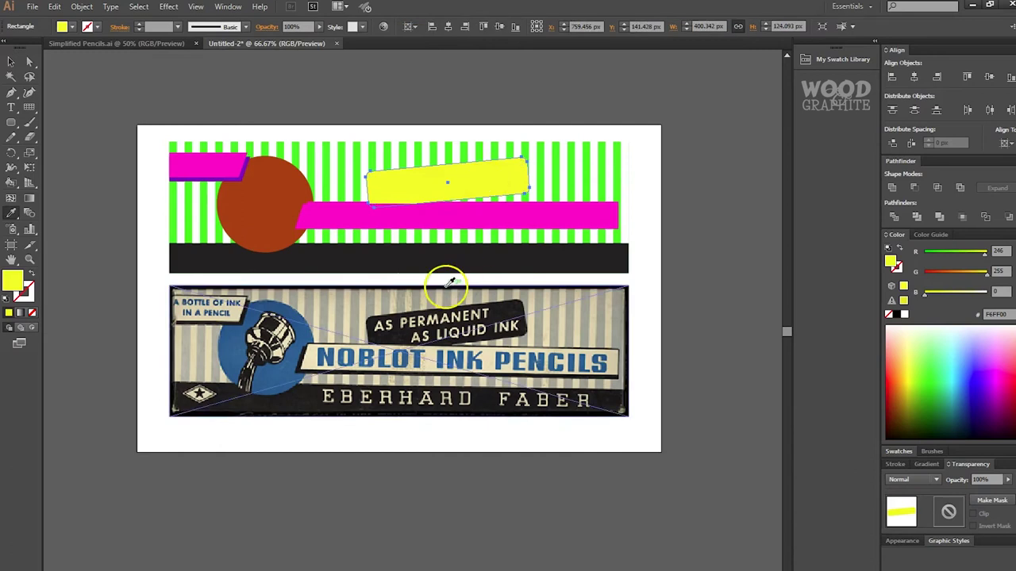
click(573, 251)
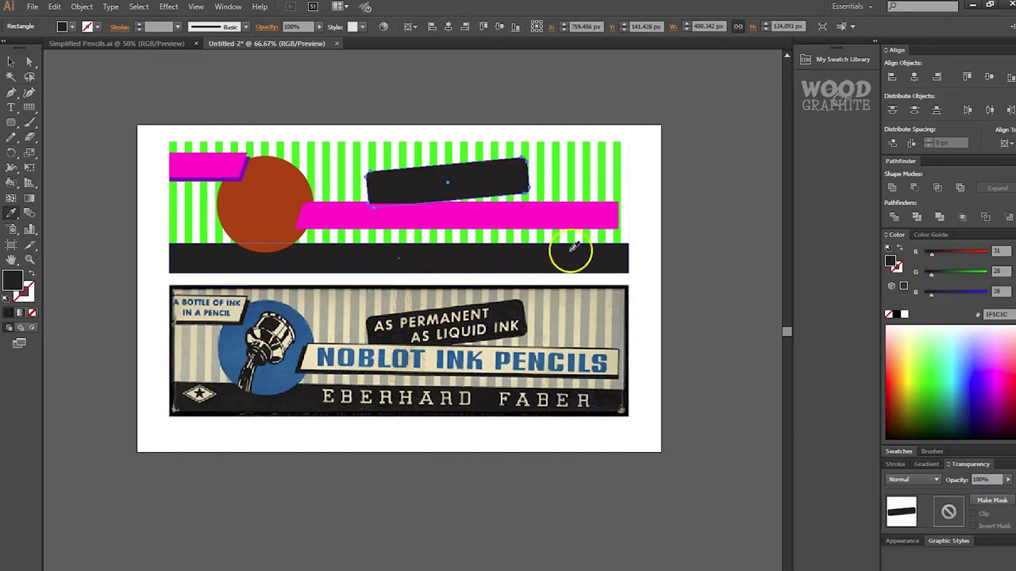
click(303, 88)
Give the shadow shapes of the upper label and the title bar the base band's near-black colour (1F1C1C)
scroll(206, 178, up, 3)
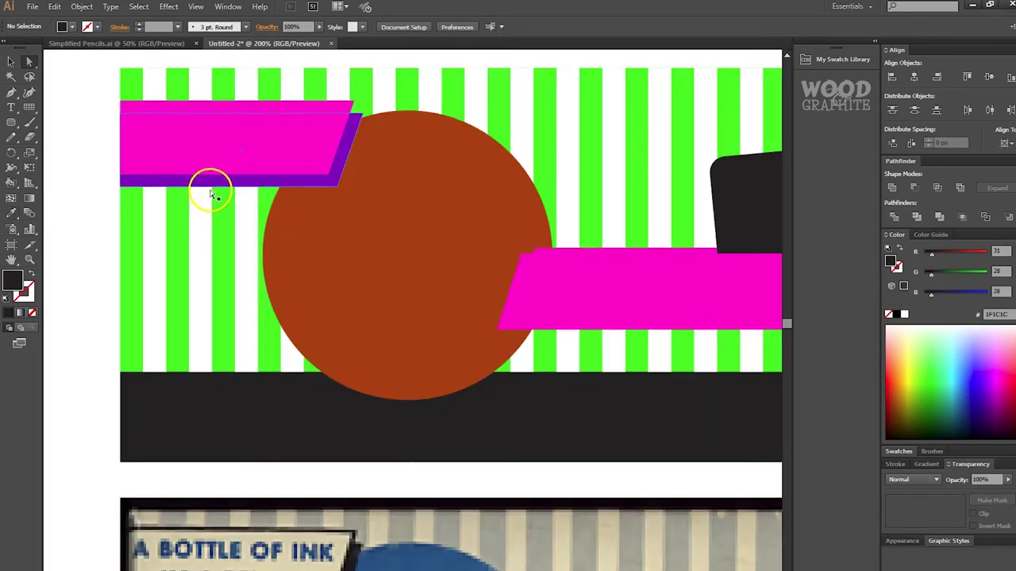
click(220, 185)
shift+click(520, 286)
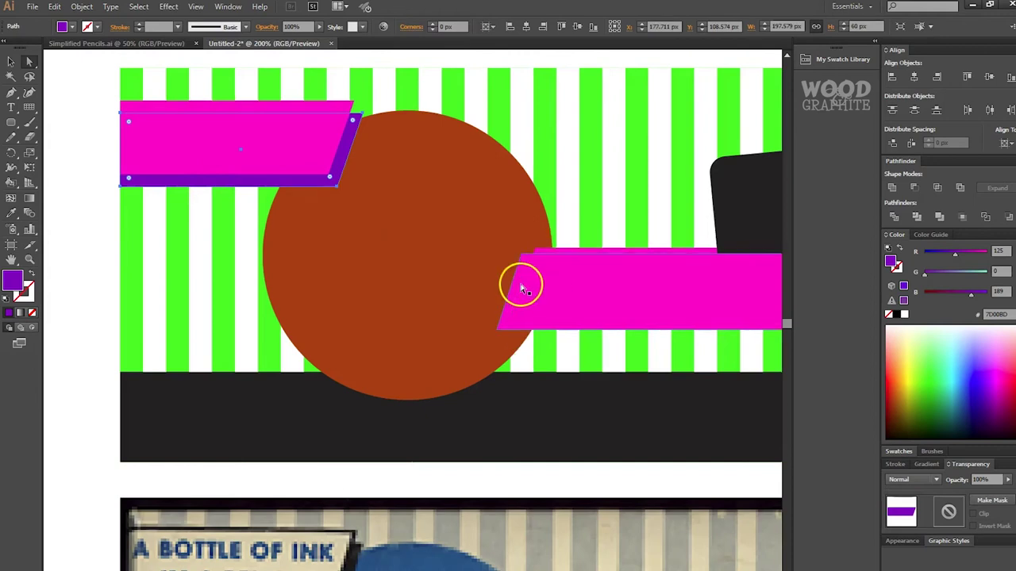
key(i)
click(548, 399)
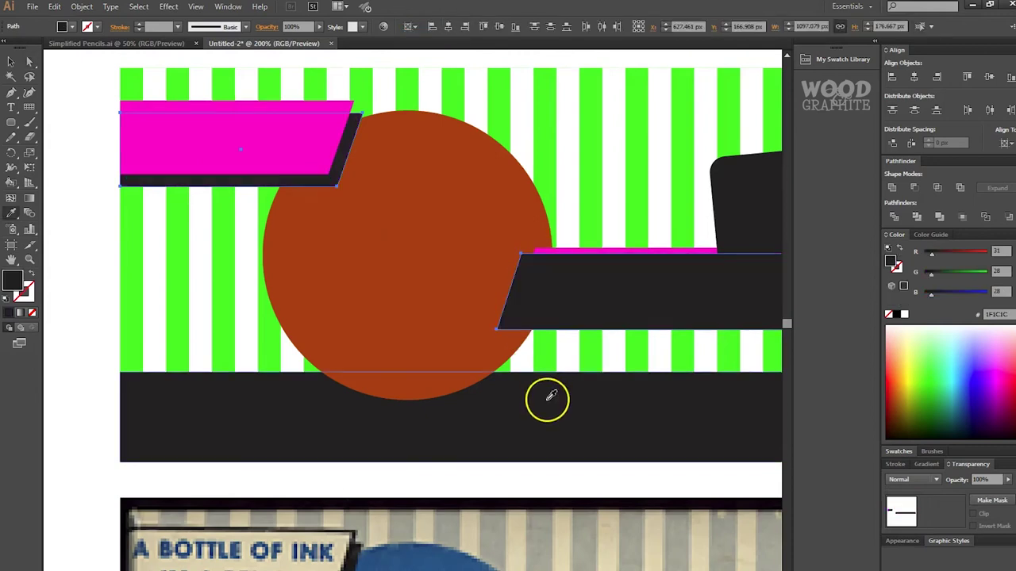
Send the two shadow shapes backward so that the title bar's shadow sits behind its magenta bar
key(ctrl+[)
key(ctrl+[)
click(547, 404)
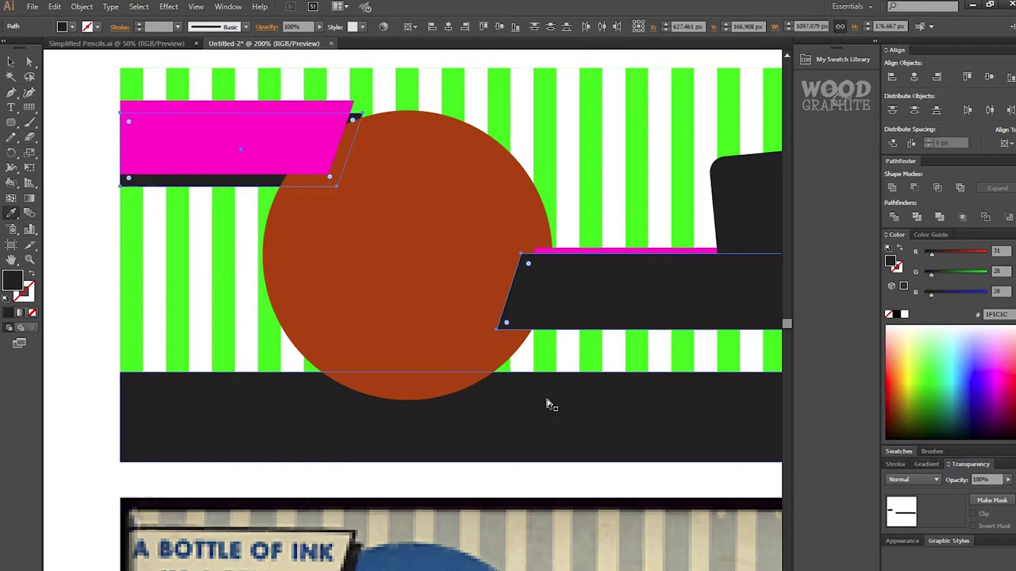
key(v)
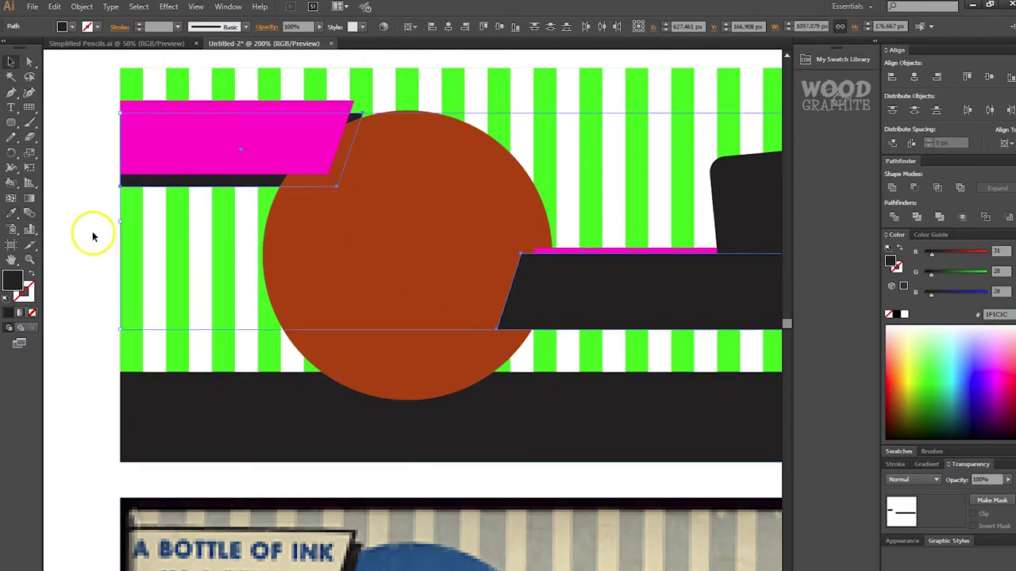
click(93, 234)
click(606, 297)
key(ctrl+bracketleft)
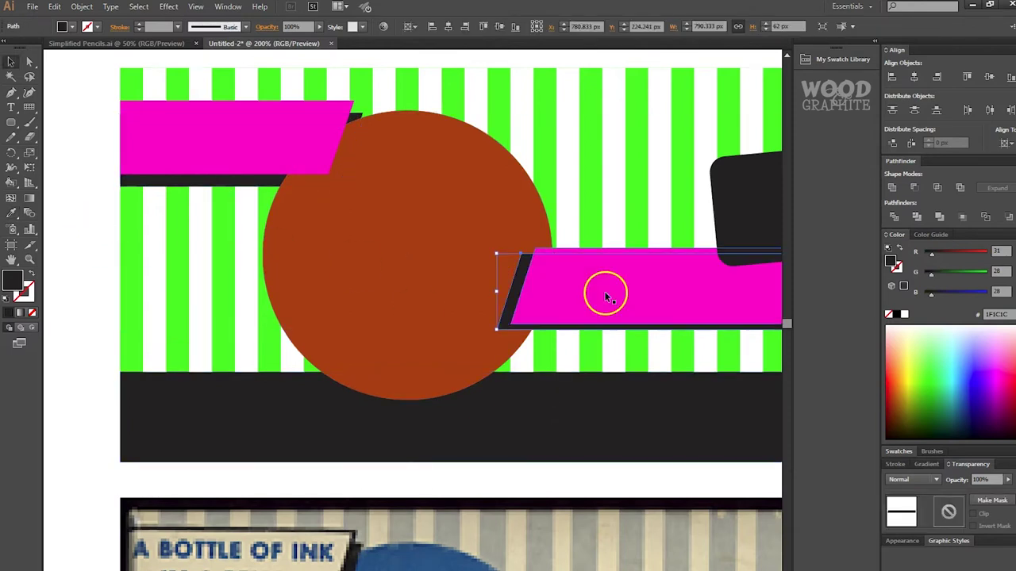
Send the emblem circle backward until it lies behind both dark shadow shapes
scroll(604, 289, down, 2)
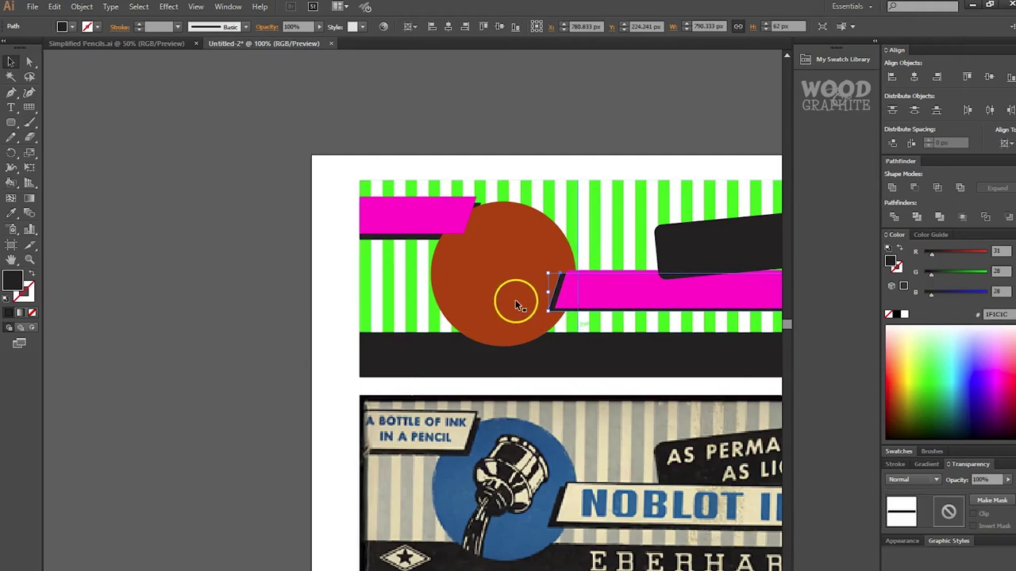
scroll(448, 242, up, 2)
click(454, 209)
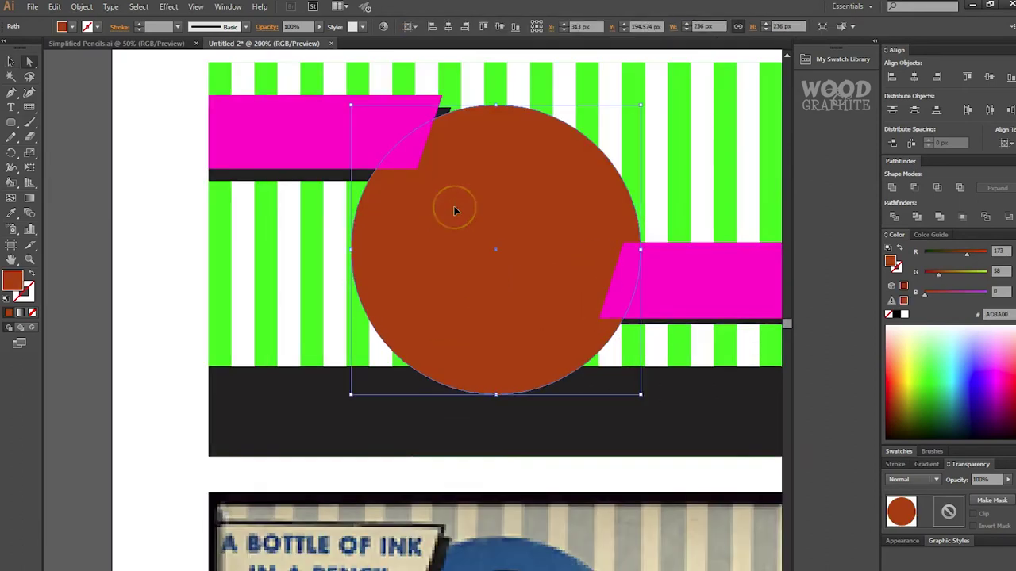
key(ctrl+bracketleft)
key(ctrl+bracketleft)
key(ctrl+bracketleft)
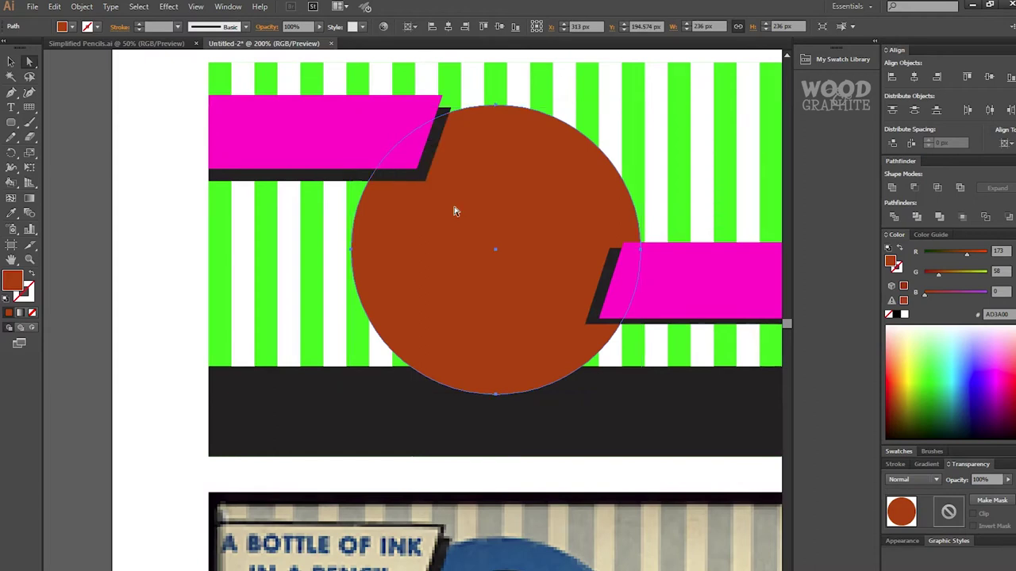
Recolour the emblem circle with the blue (2B5789) sampled from the reference's circle and deselect it
mouse_move(524, 238)
mouse_down()
mouse_move(479, 151)
mouse_move(335, 320)
mouse_up()
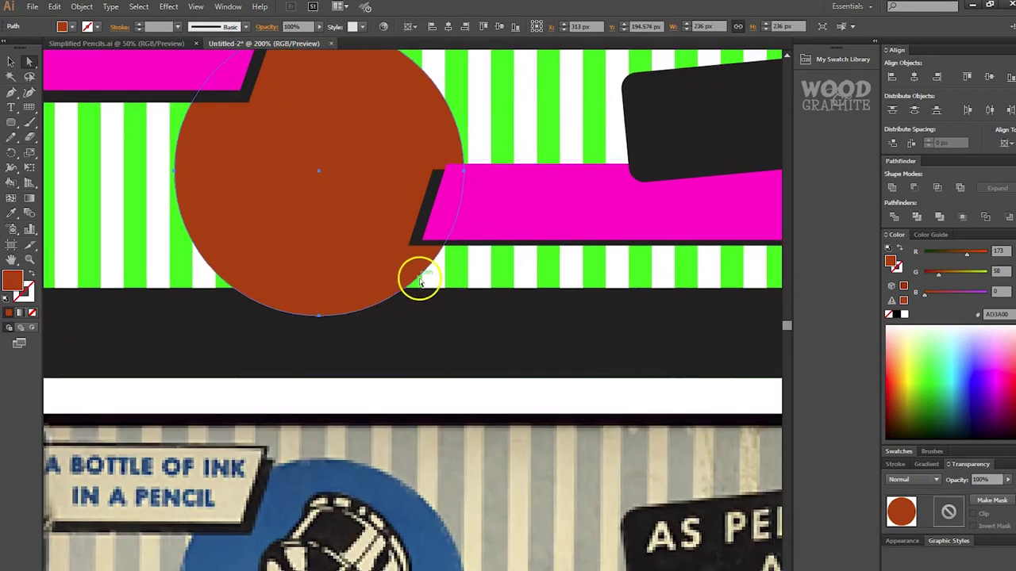
key(ctrl+minus)
key(ctrl+minus)
drag(570, 256, 512, 201)
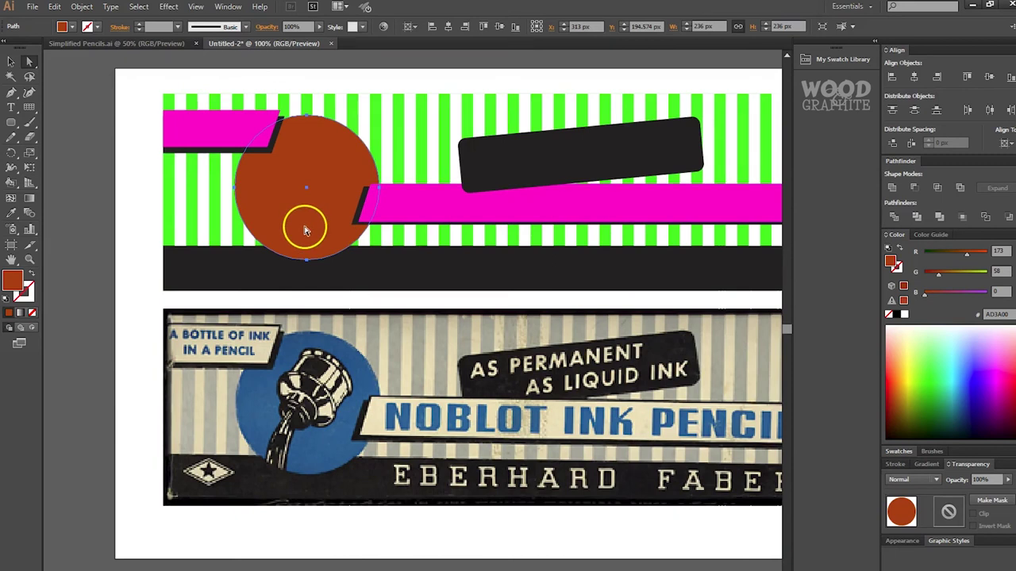
key(i)
click(285, 362)
key(v)
click(108, 186)
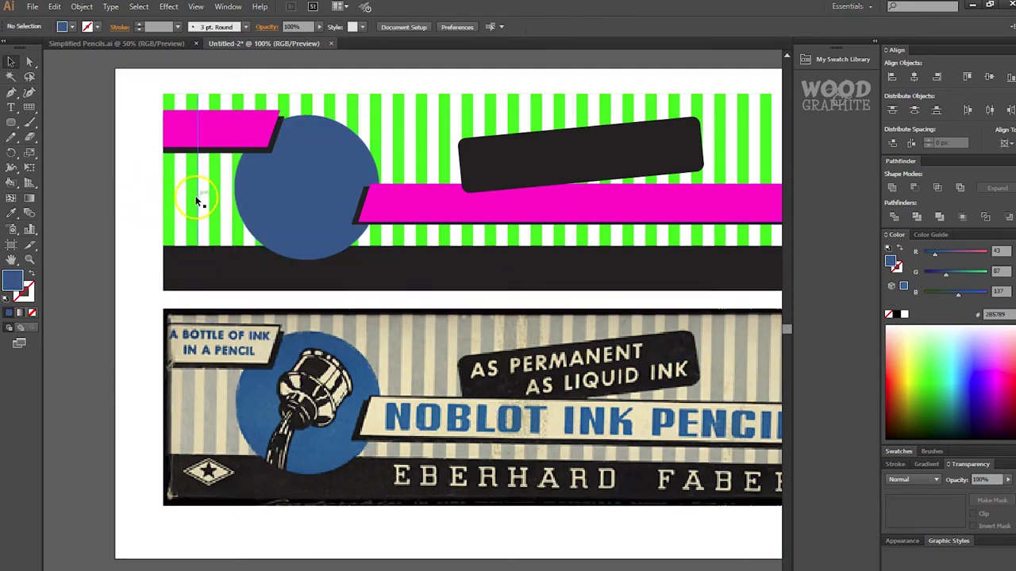
Recolour the green background rectangle from a sampled reference stripe, adjusting the colour to a pale grey-teal (A4C1BE)
click(197, 203)
key(i)
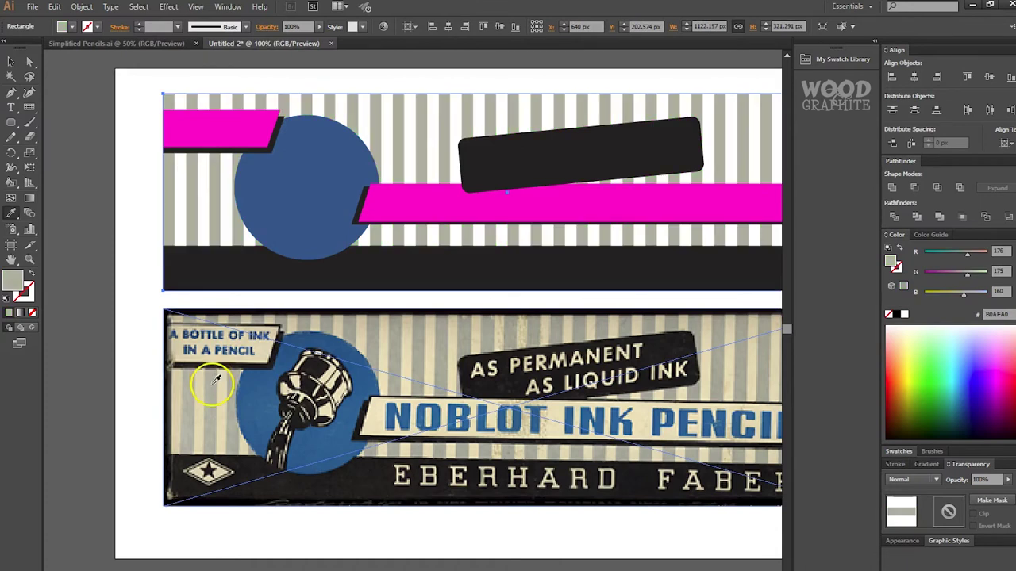
key(v)
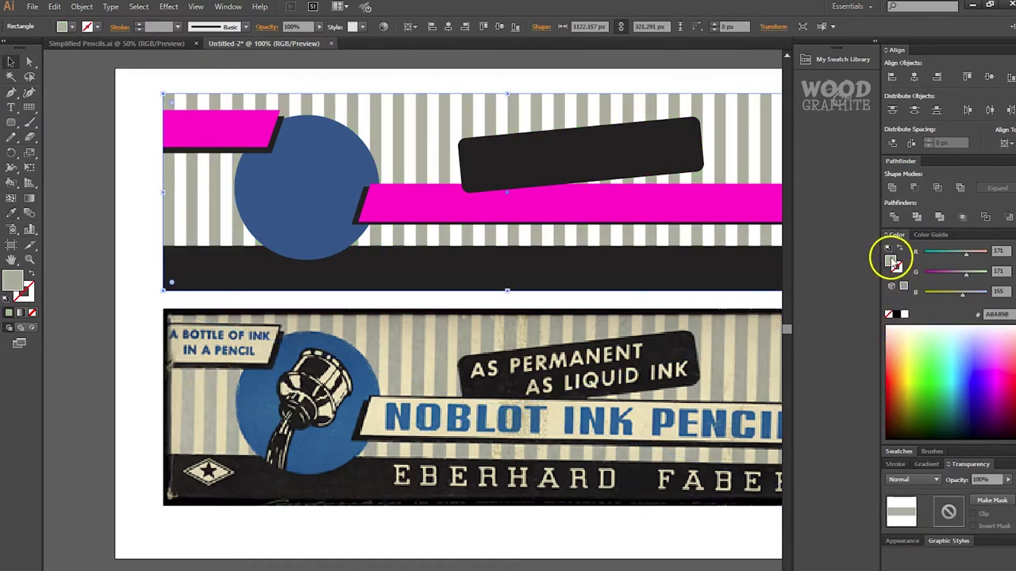
double_click(892, 260)
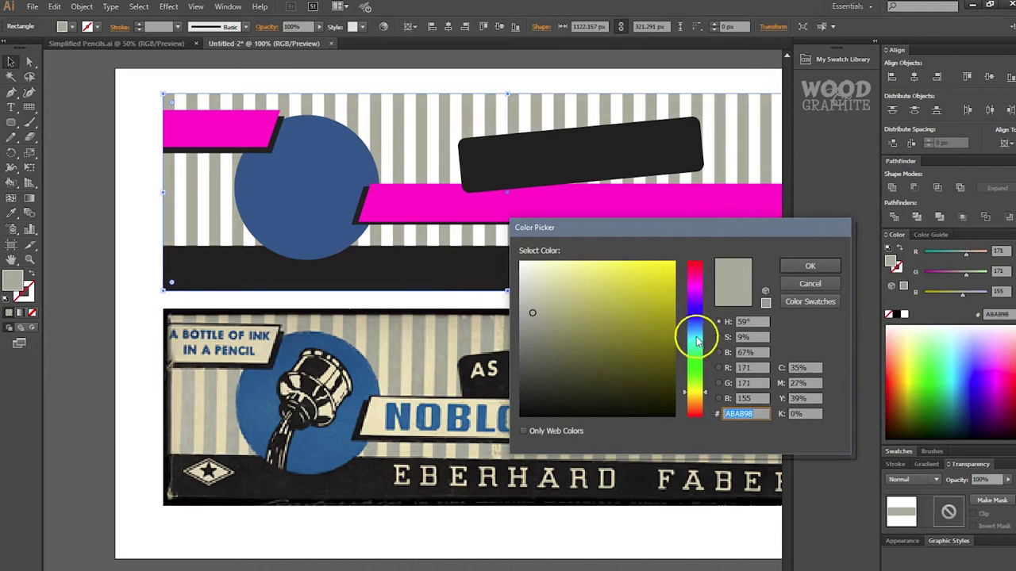
click(696, 341)
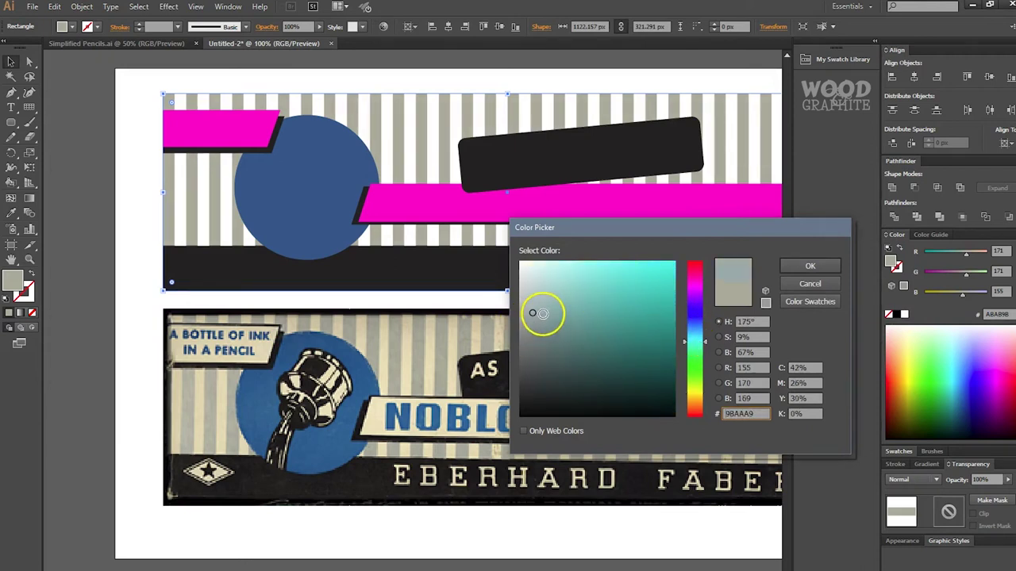
drag(531, 315, 547, 304)
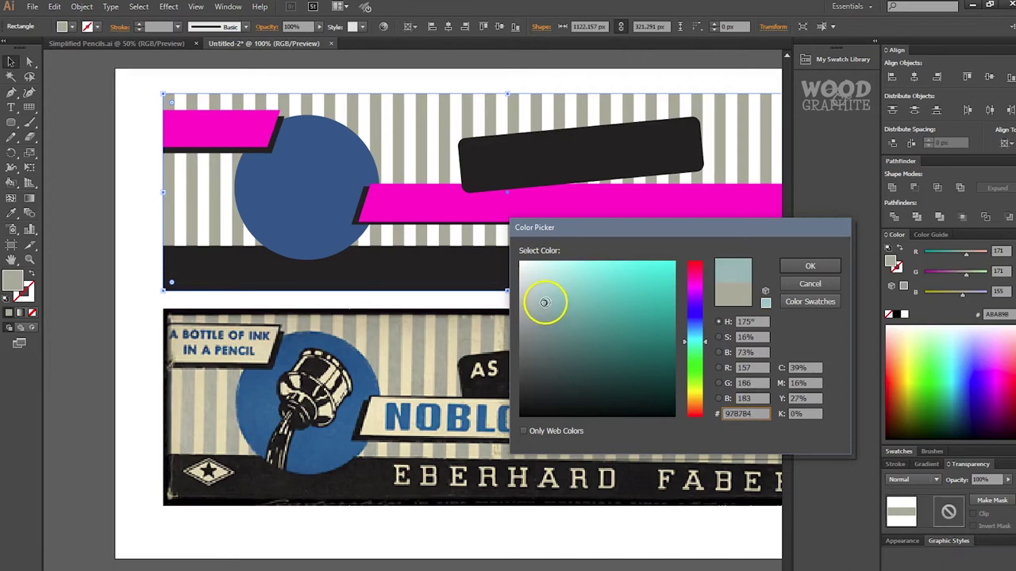
click(808, 267)
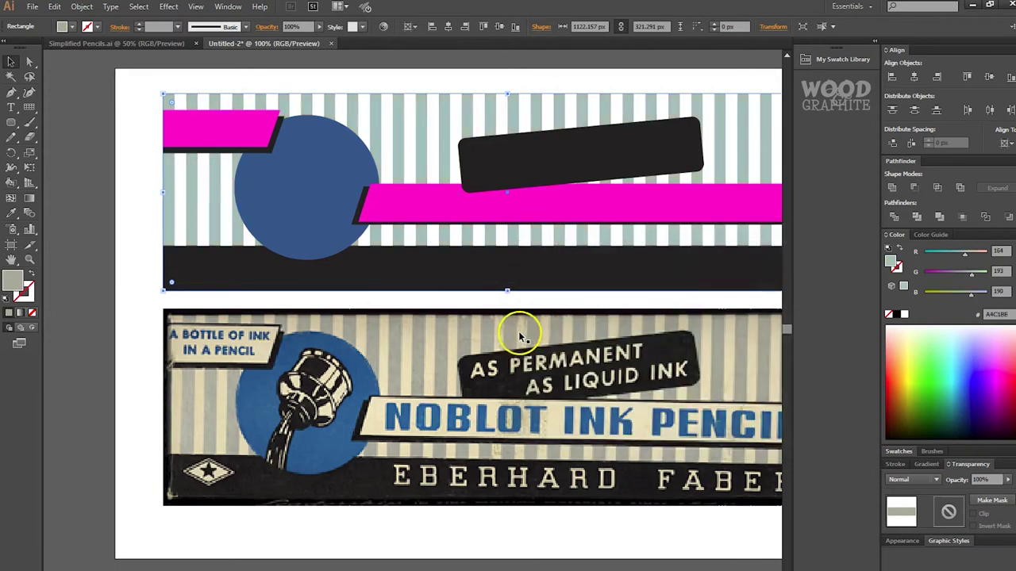
scroll(465, 243, right, 3)
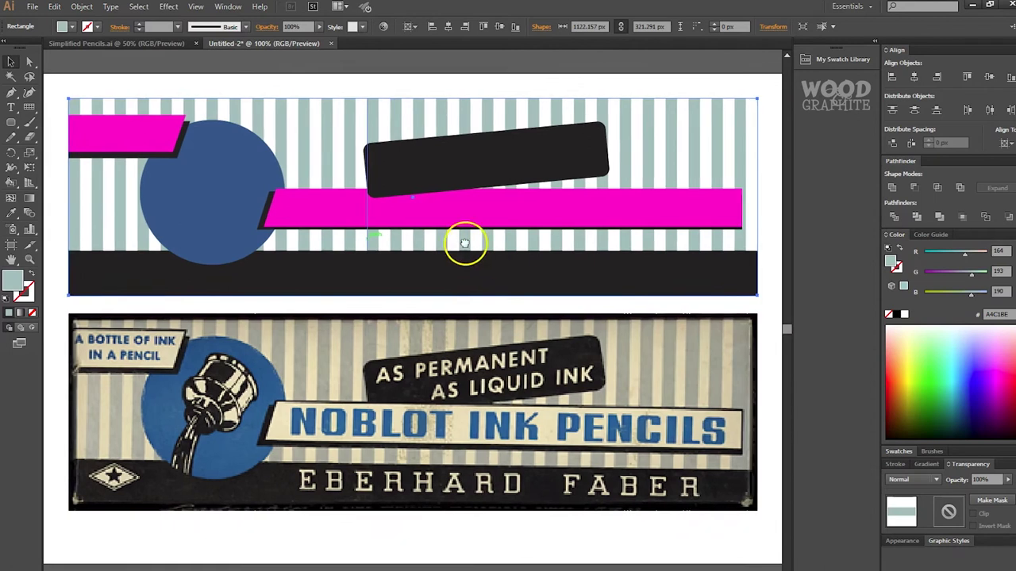
Recolour both magenta bars with the off-white swatch (F3F3F0) from My Swatch Library and deselect them
click(473, 207)
shift+click(109, 115)
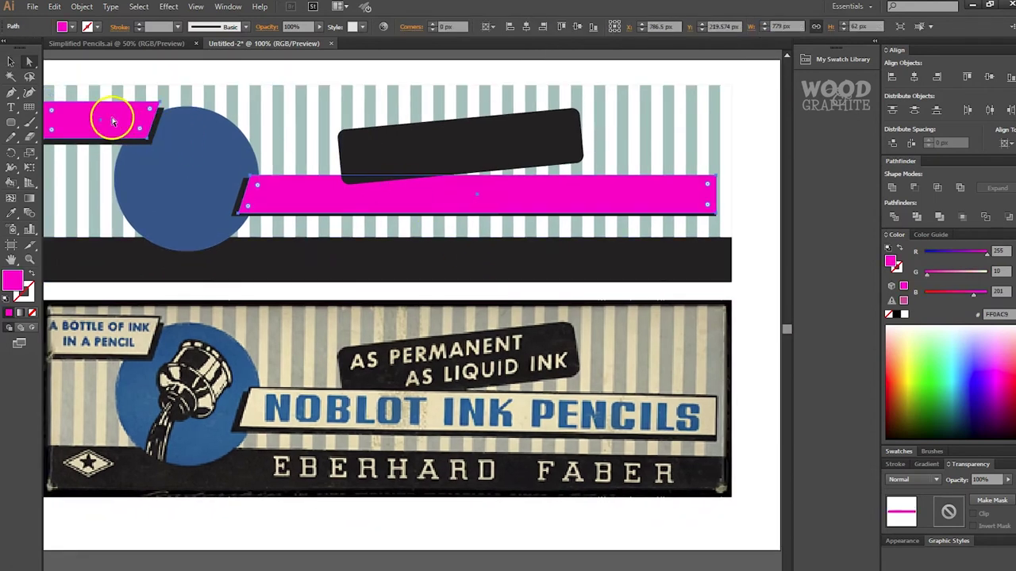
click(846, 60)
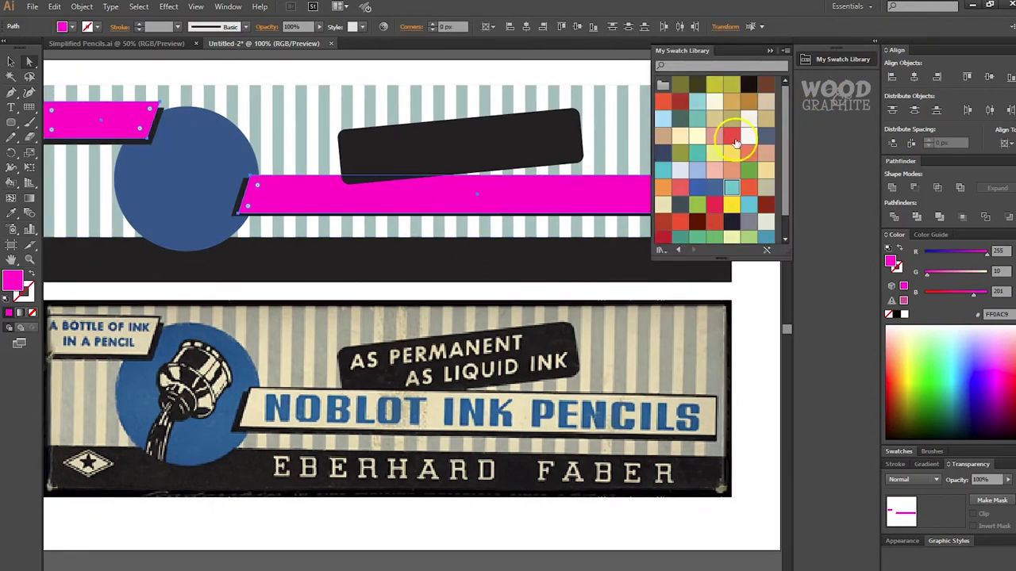
click(750, 140)
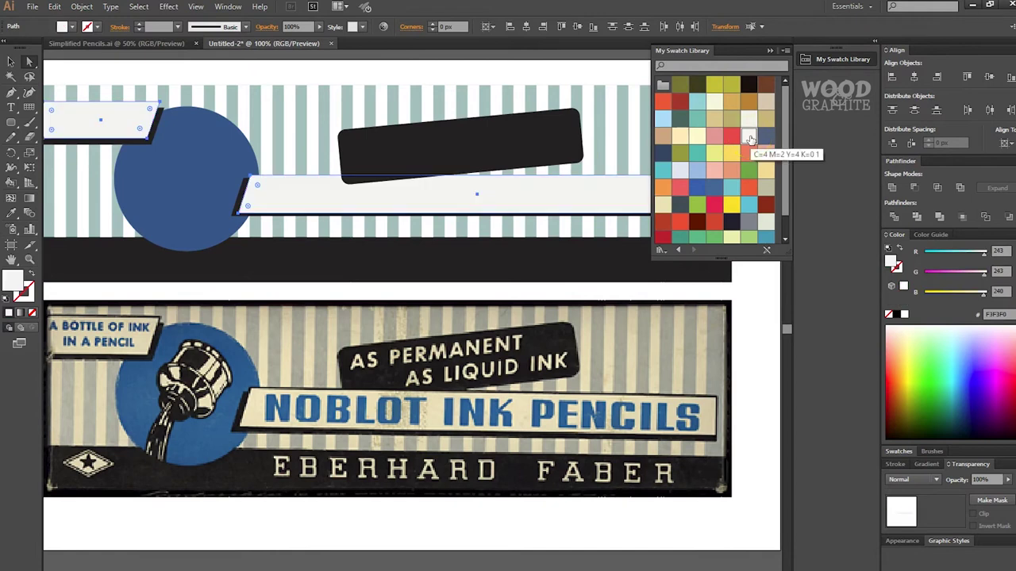
shift+click(564, 238)
drag(460, 302, 519, 287)
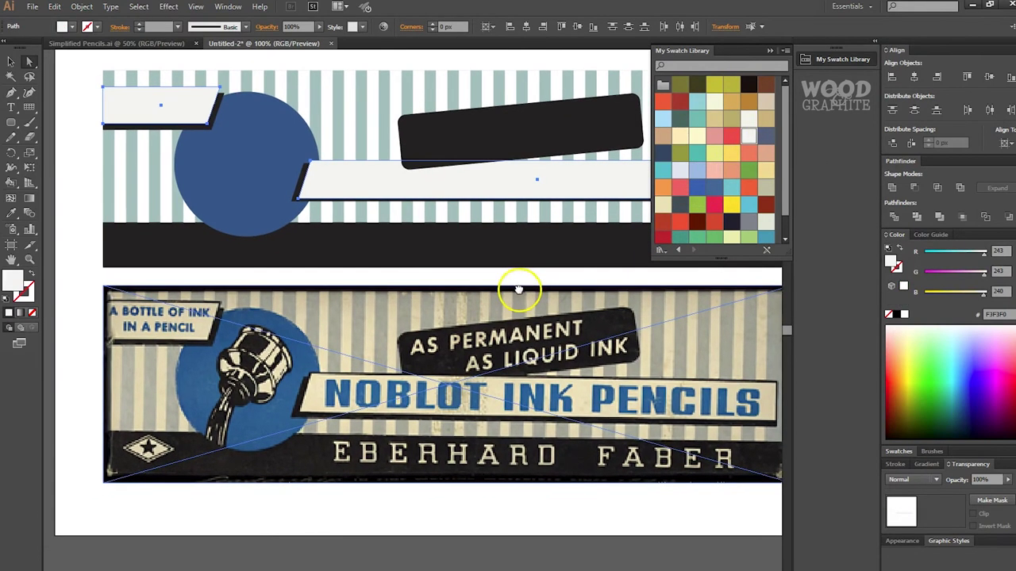
click(446, 546)
drag(578, 387, 528, 427)
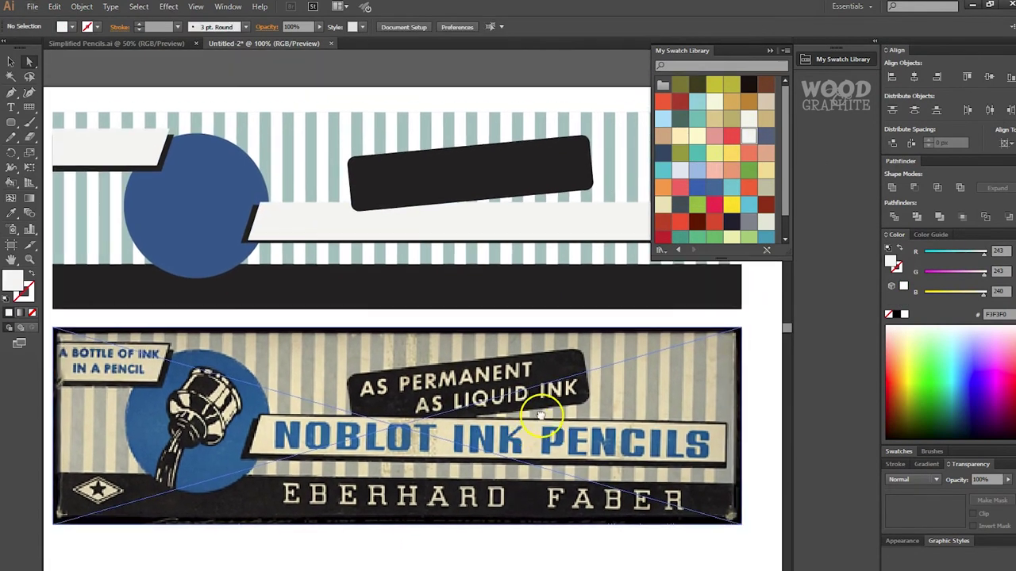
scroll(479, 324, down, 1)
drag(506, 317, 465, 328)
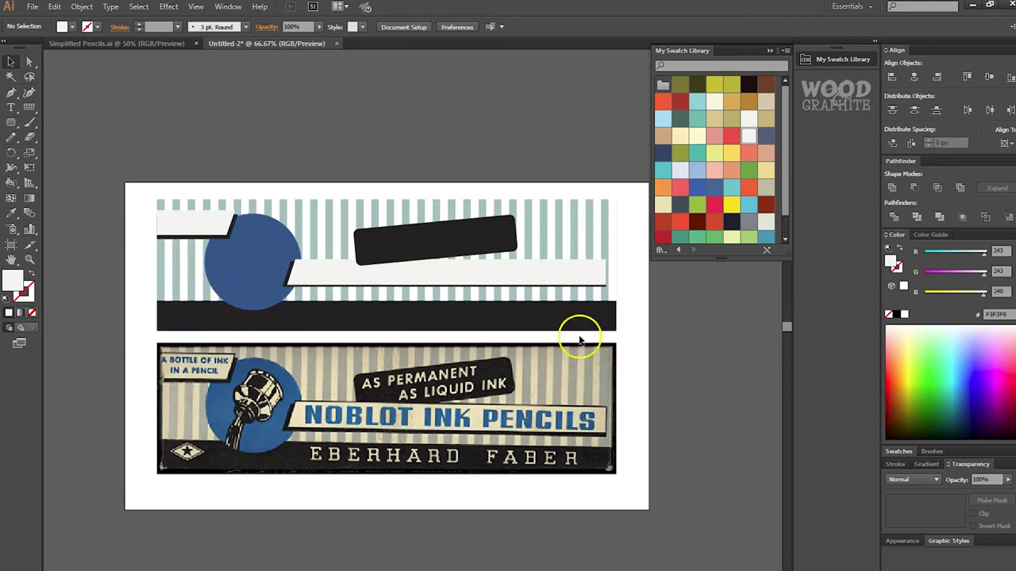
Narrow the white stripes group at its right edge by about one stripe, so the background pattern ends on a teal stripe
click(611, 251)
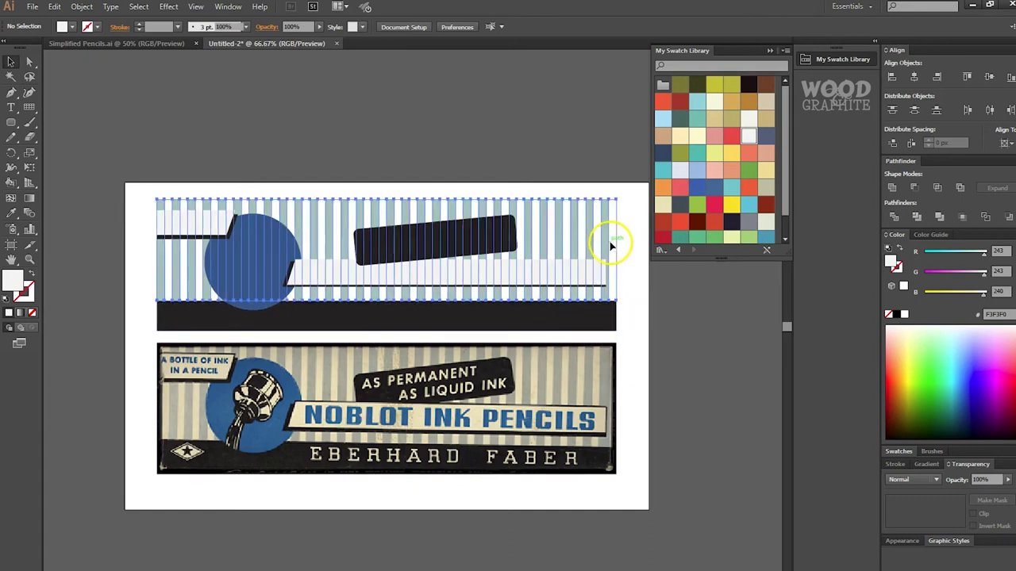
click(613, 164)
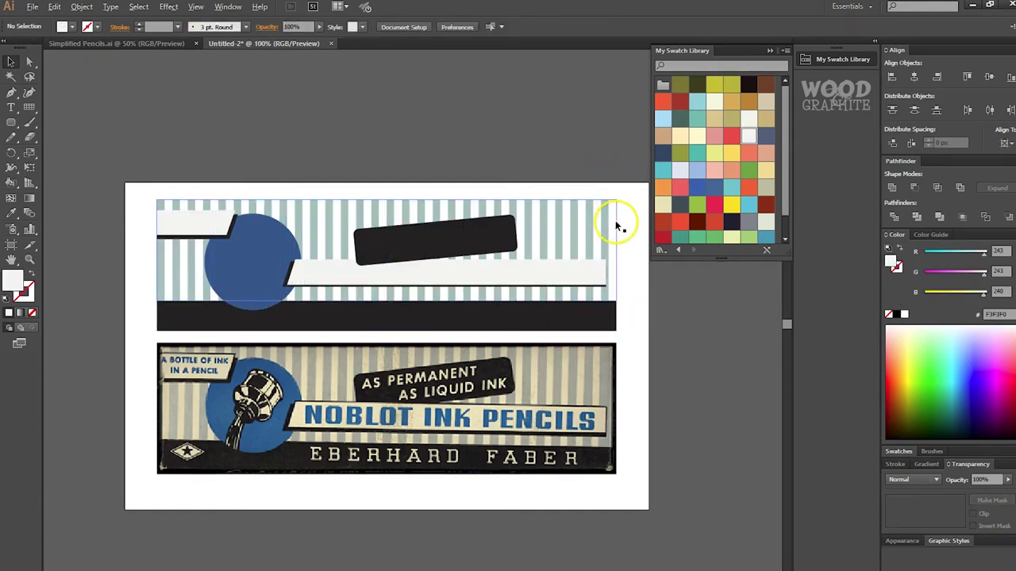
scroll(616, 224, up, 1)
drag(627, 346, 594, 389)
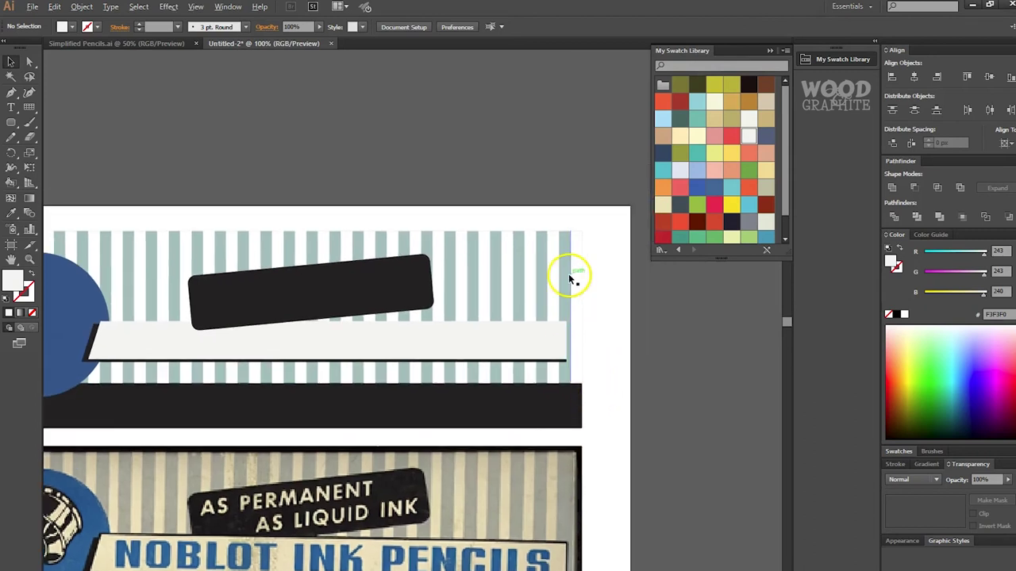
scroll(570, 278, up, 1)
click(592, 264)
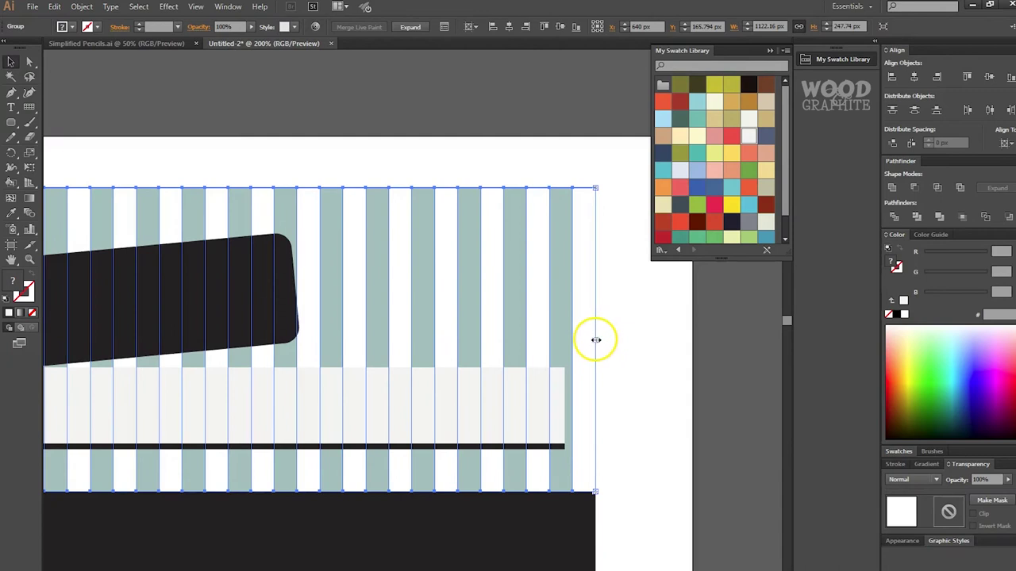
drag(596, 340, 571, 341)
click(631, 348)
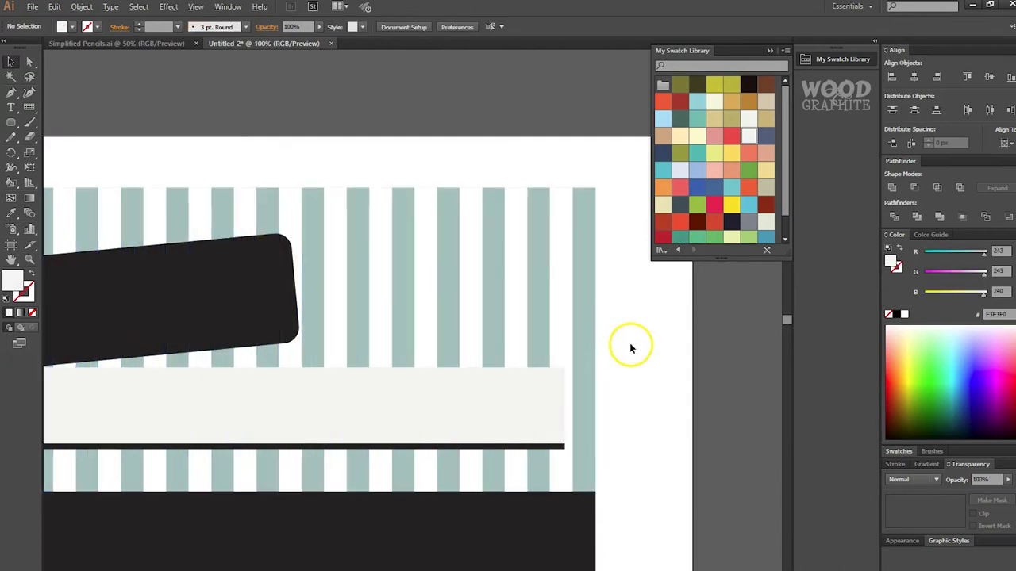
key(ctrl+minus)
key(ctrl+minus)
Nudge the long title bar's dark shadow down a few pixels so that more of it shows beneath the off-white bar
drag(361, 410, 536, 412)
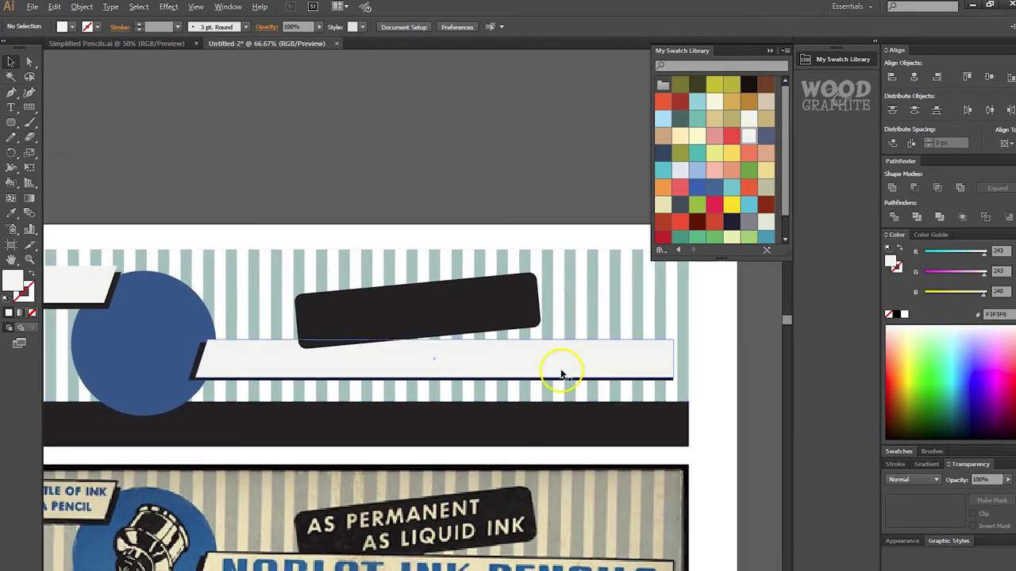
scroll(635, 403, down, 1)
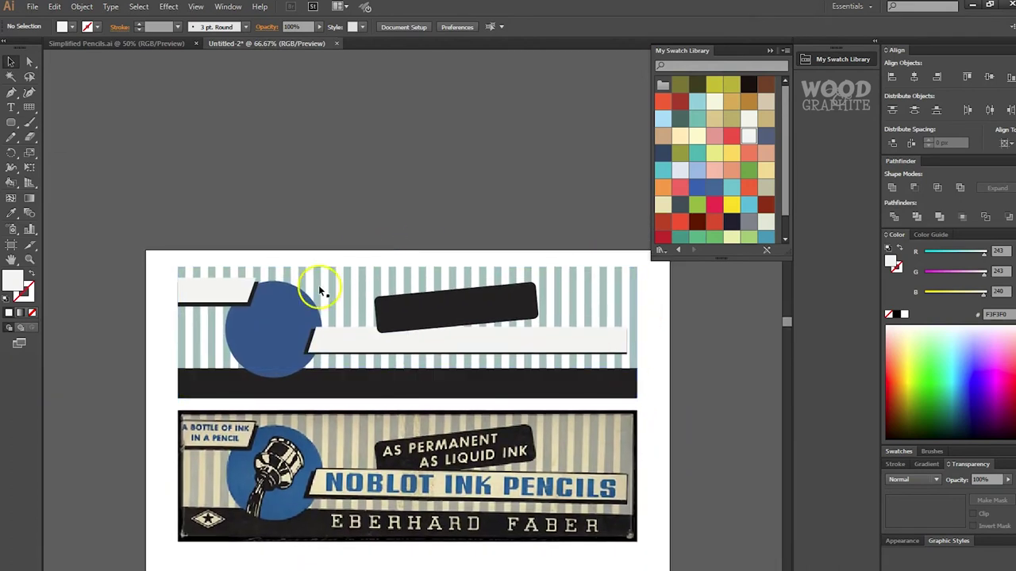
drag(428, 340, 404, 266)
scroll(178, 471, up, 1)
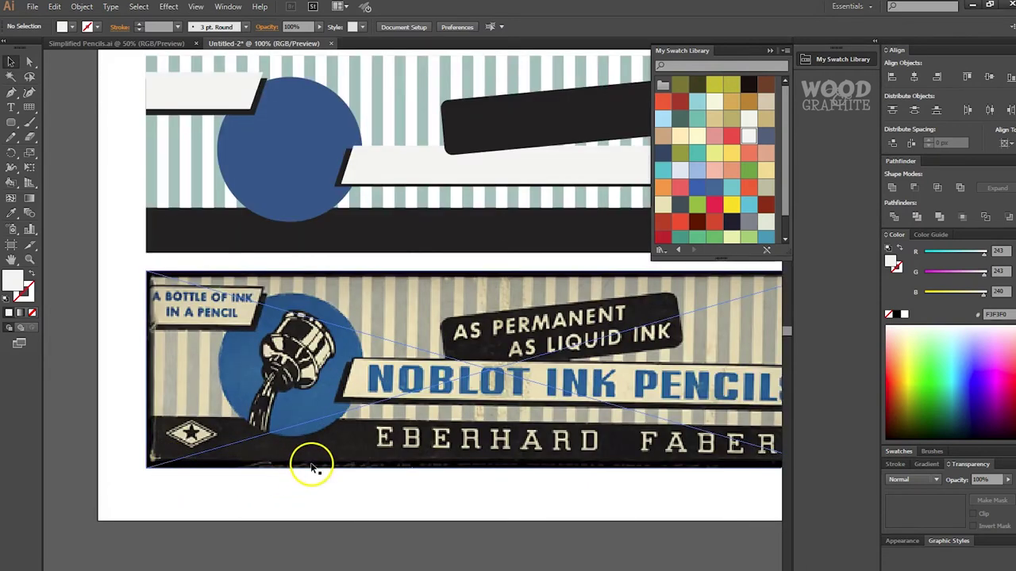
scroll(341, 171, up, 3)
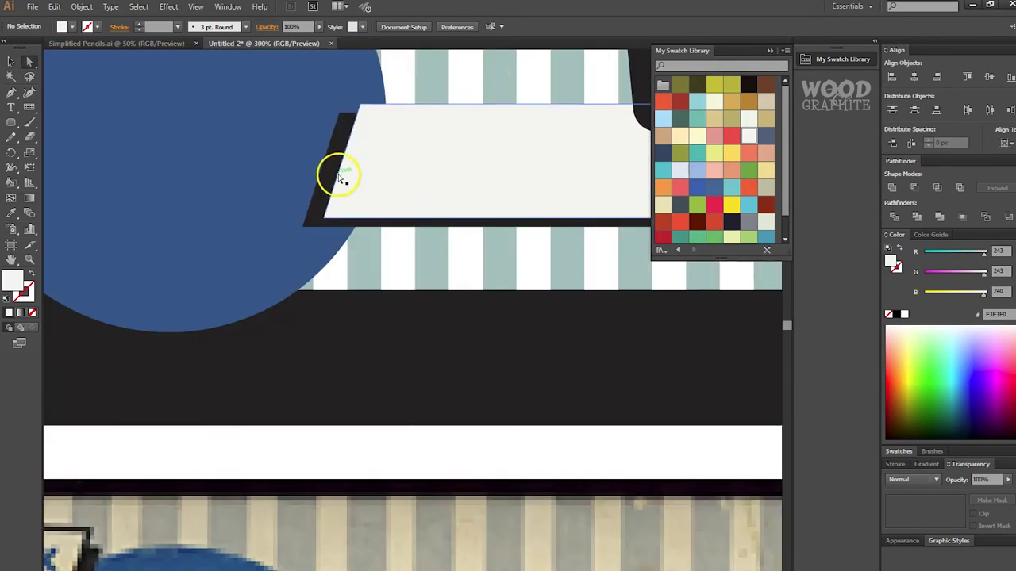
click(334, 171)
key(Down)
key(Down)
key(Down)
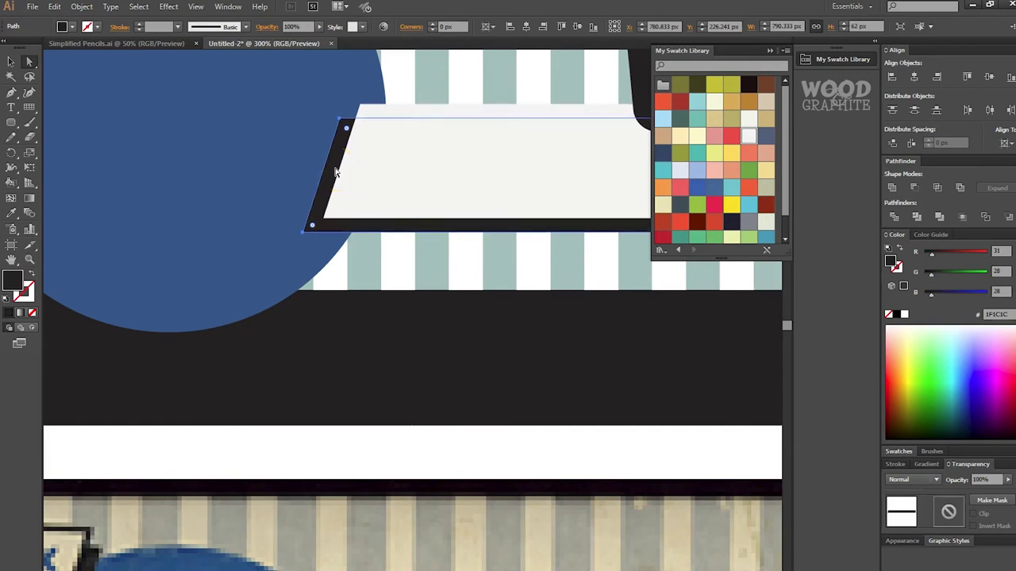
scroll(338, 181, down, 3)
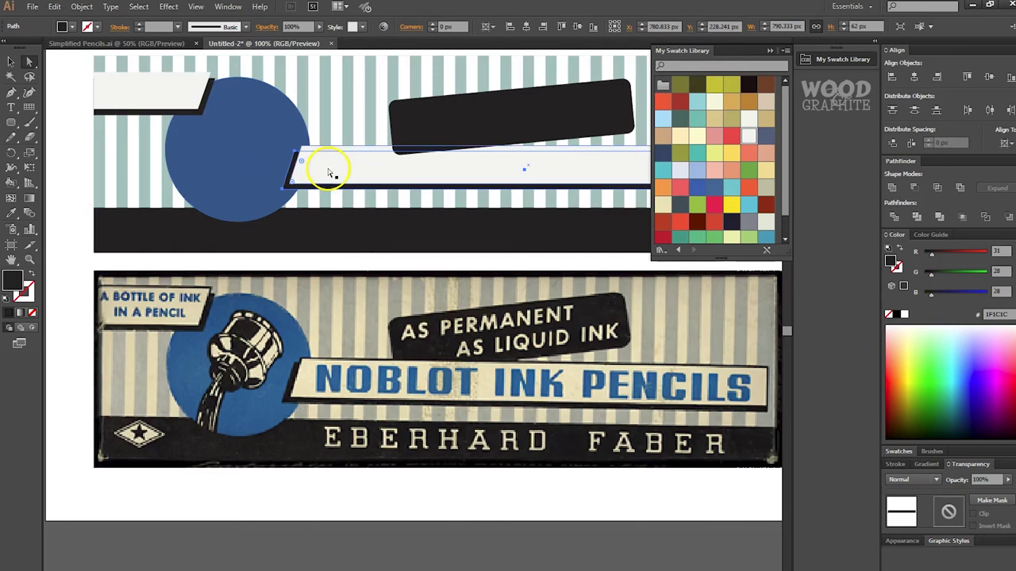
Send the tilted black label backward until it lies behind the off-white title bar, and deselect it
click(456, 118)
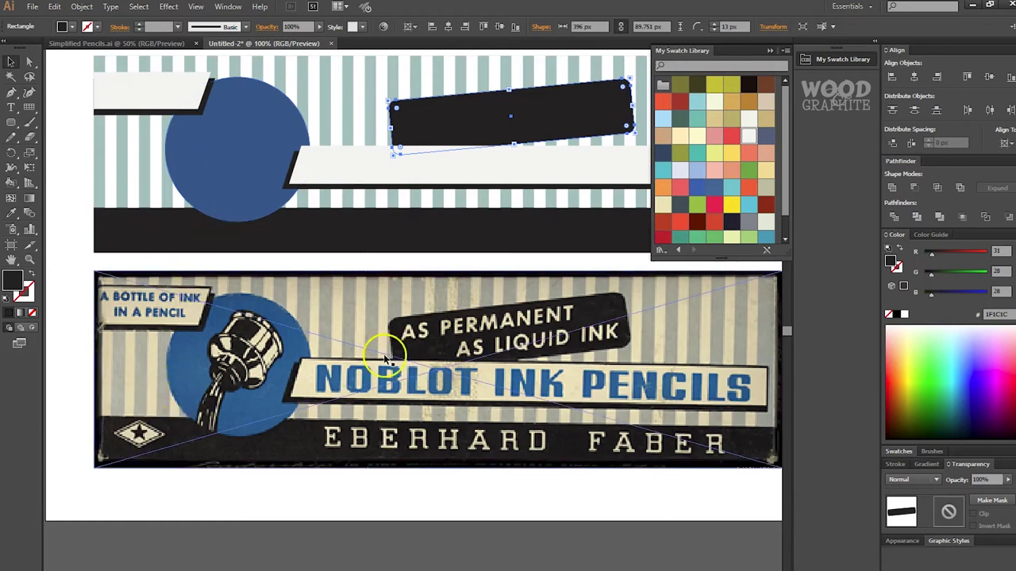
drag(446, 356, 394, 474)
scroll(403, 445, down, 1)
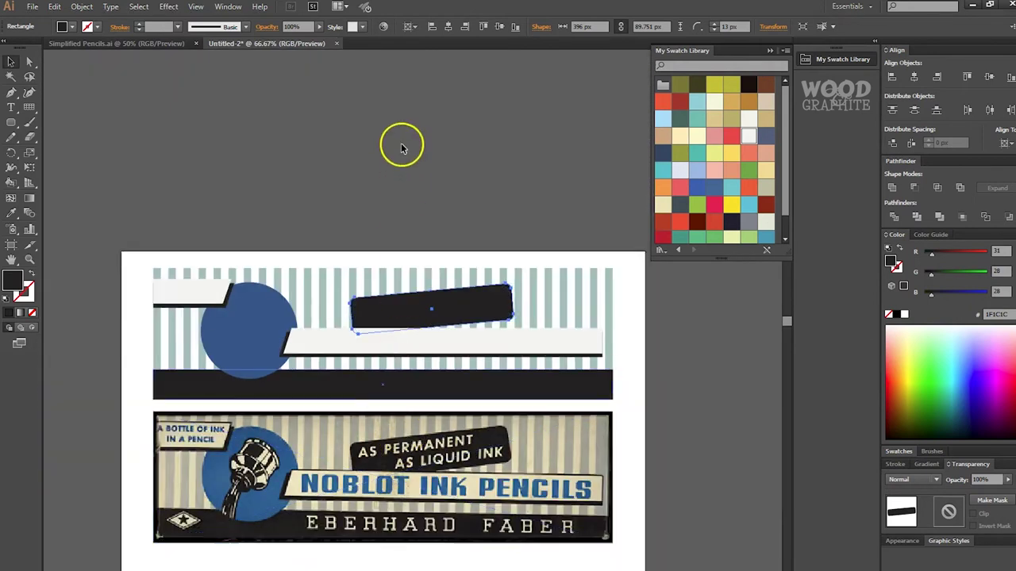
click(400, 149)
scroll(632, 408, down, 2)
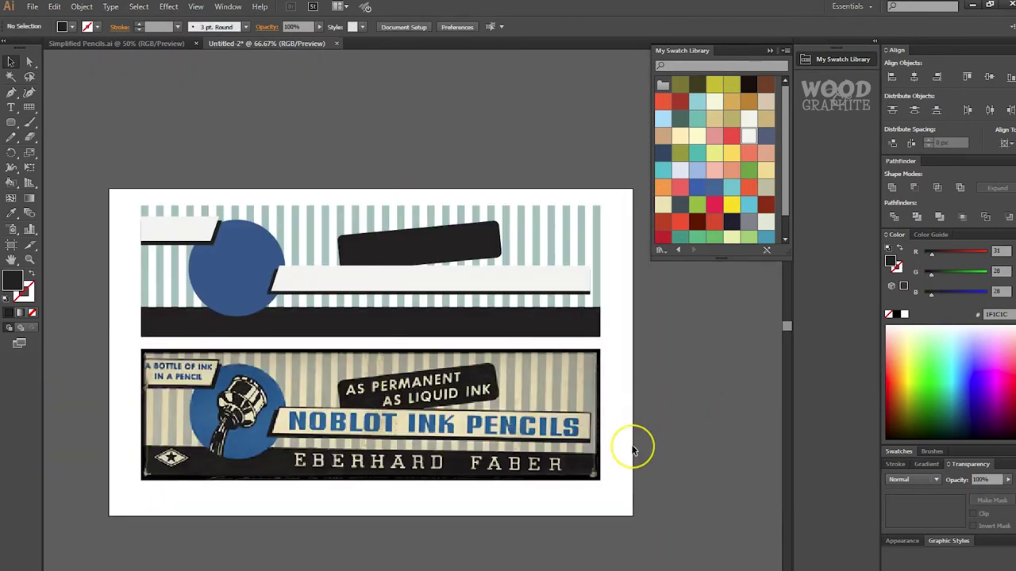
Switch to Noblot Sticker Redesign.ai and examine the finished design's lettering, pencils and colours against the vintage reference
click(315, 375)
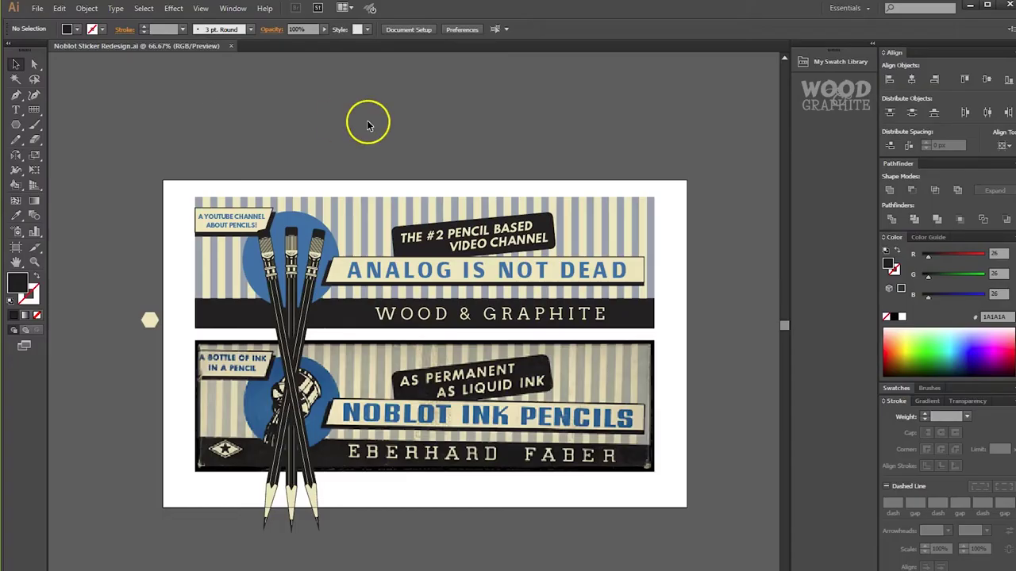
drag(503, 294, 469, 290)
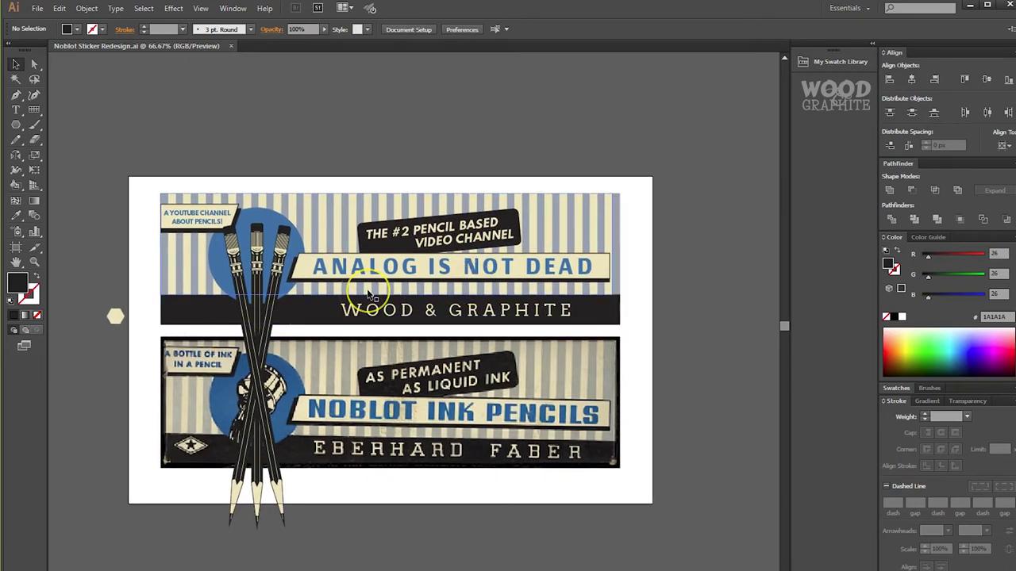
scroll(361, 296, up, 1)
click(304, 296)
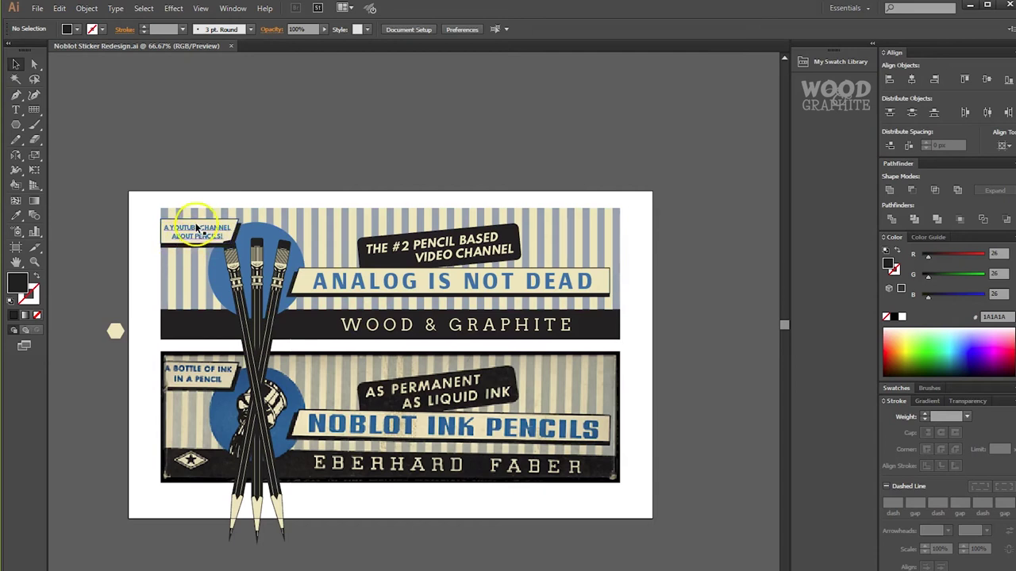
scroll(478, 283, up, 1)
scroll(492, 349, up, 1)
drag(491, 346, 538, 261)
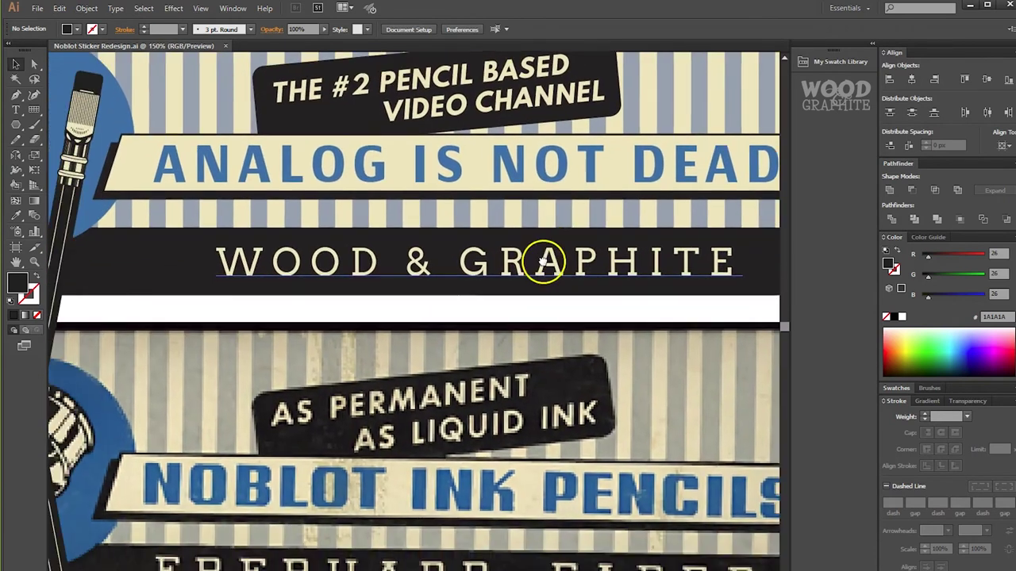
alt+click(494, 198)
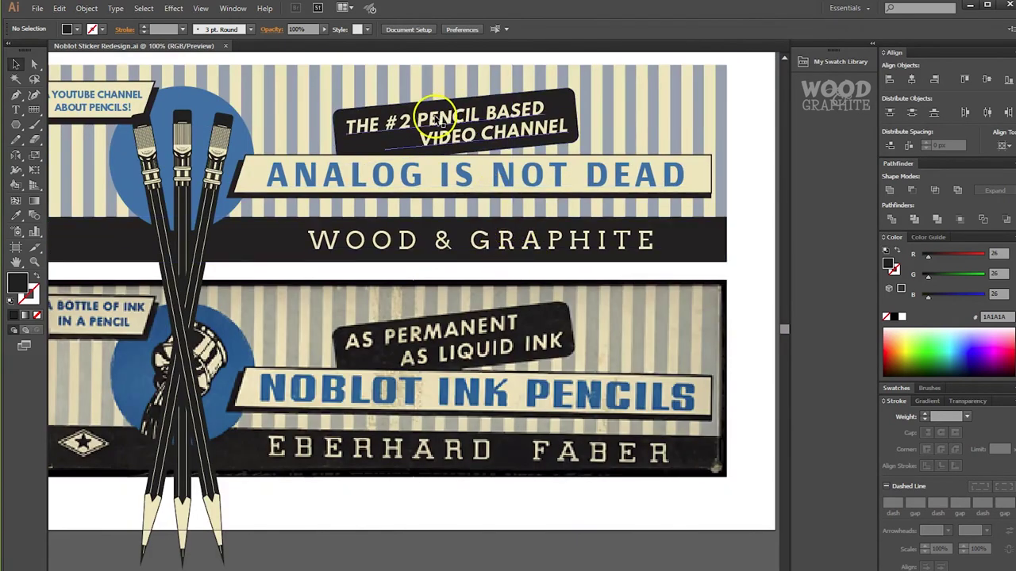
drag(320, 132, 431, 178)
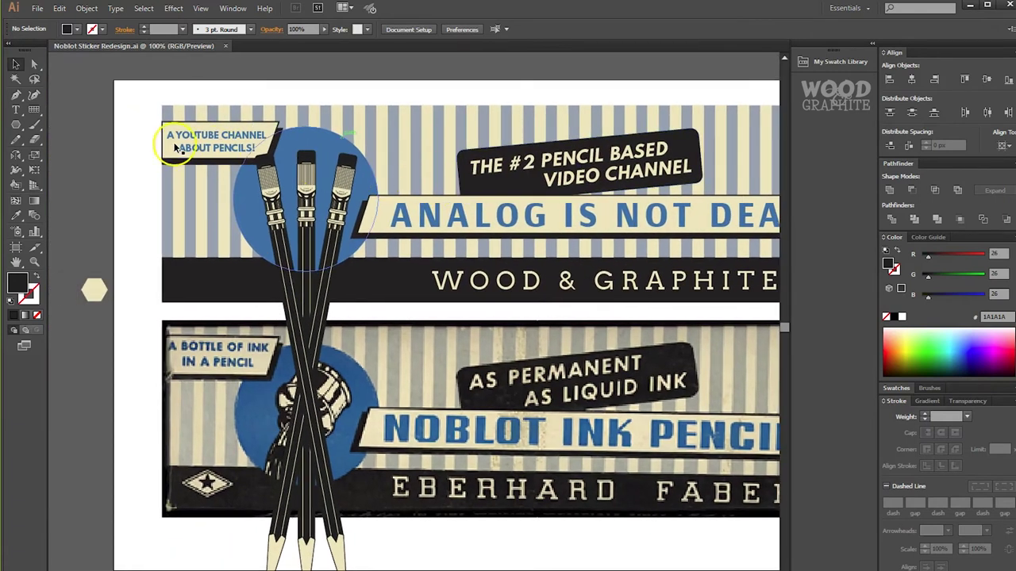
drag(469, 356, 367, 368)
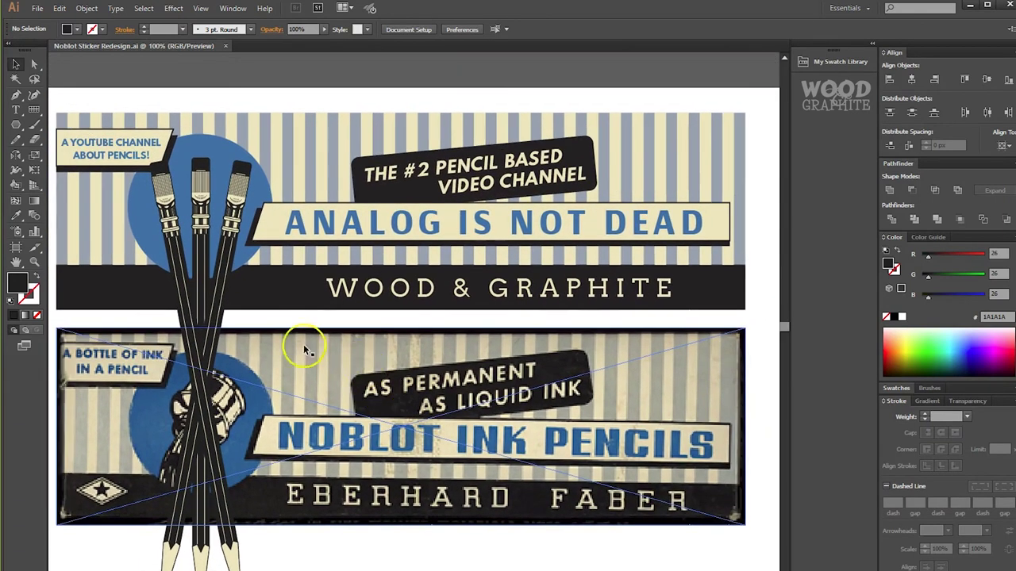
Nudge the middle pencil upward so that its eraser stands above the two outer pencils, and deselect it
scroll(213, 193, up, 2)
click(224, 191)
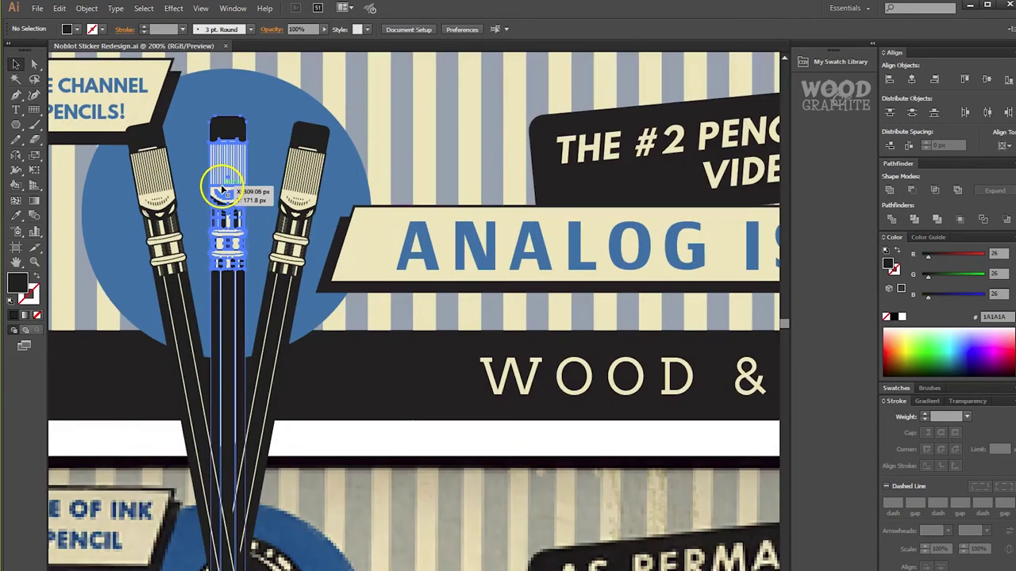
key(shift+Up)
key(Up)
key(Up)
key(Up)
key(Up)
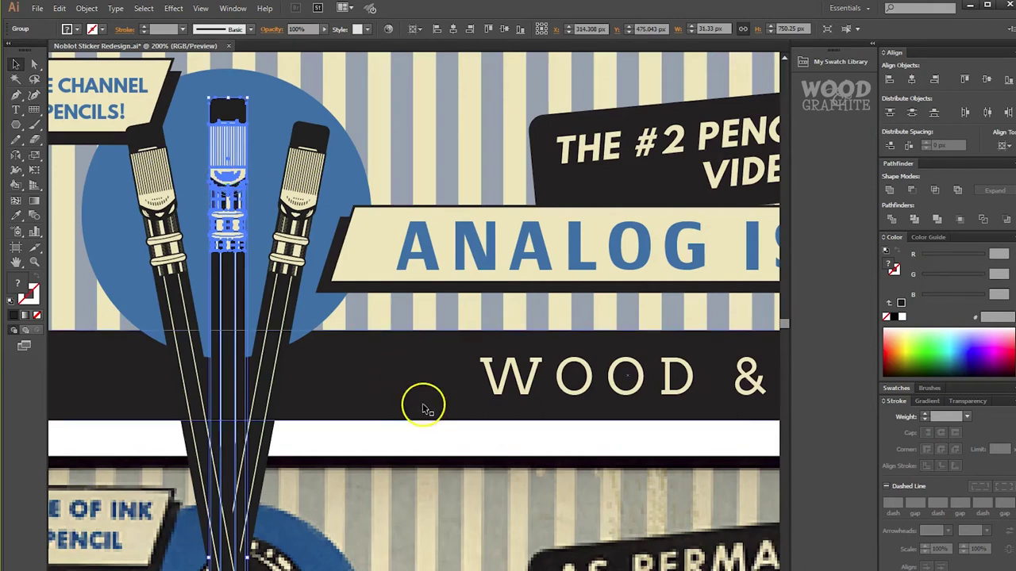
click(402, 436)
scroll(402, 436, down, 2)
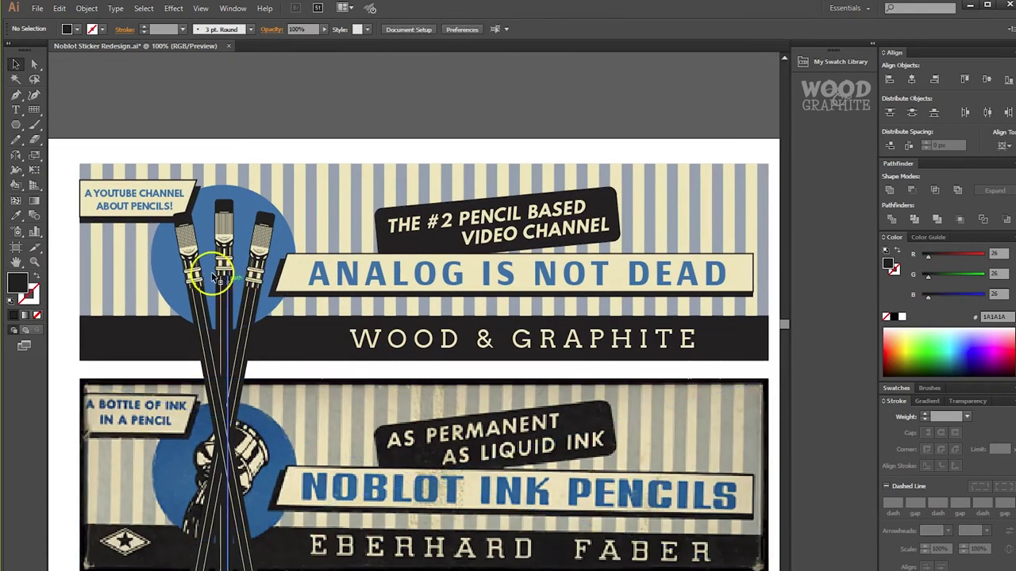
Select all three crossed pencils, nudge them slightly down within the blue circle, and deselect them
click(223, 238)
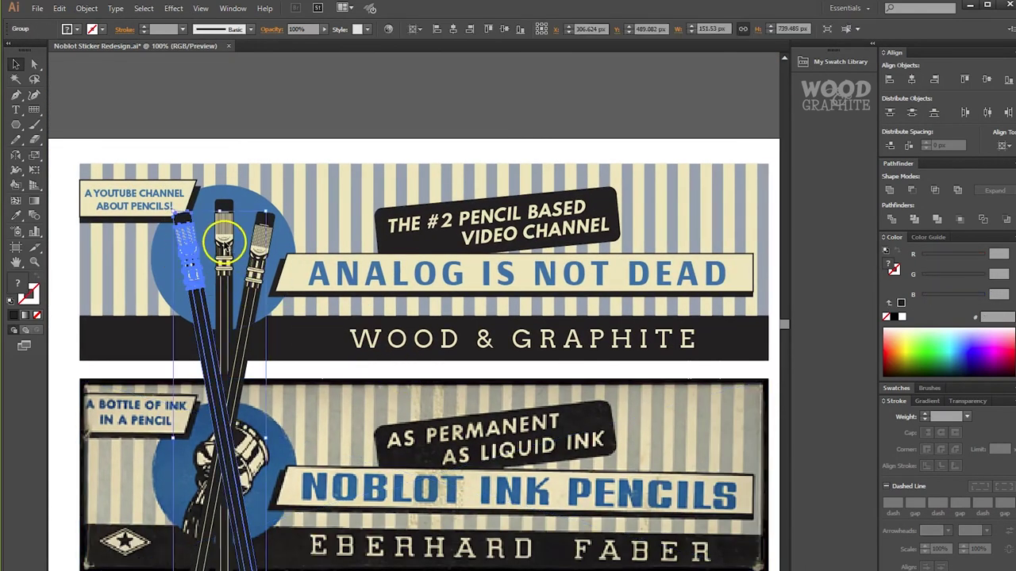
key(shift+Down)
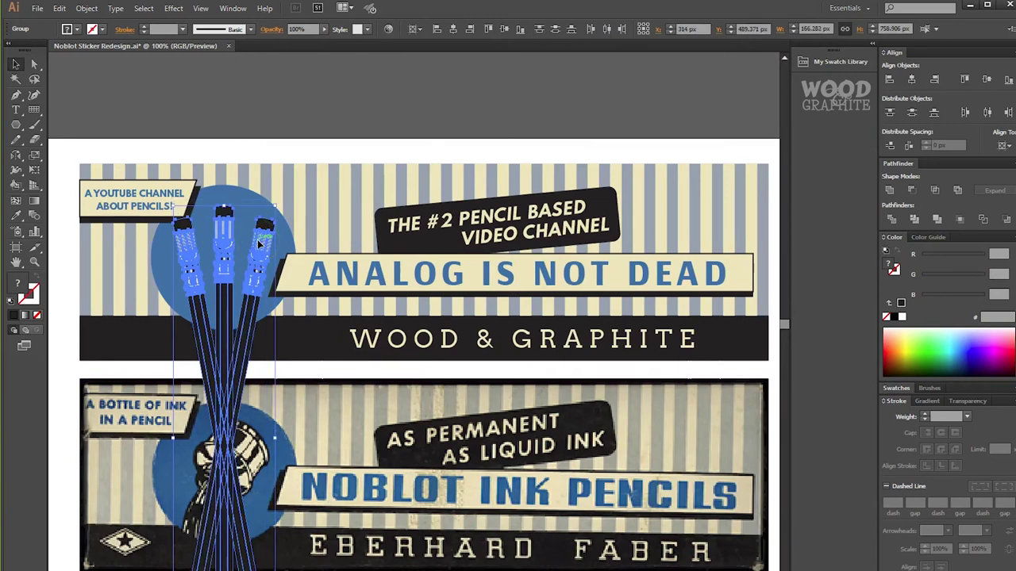
click(340, 363)
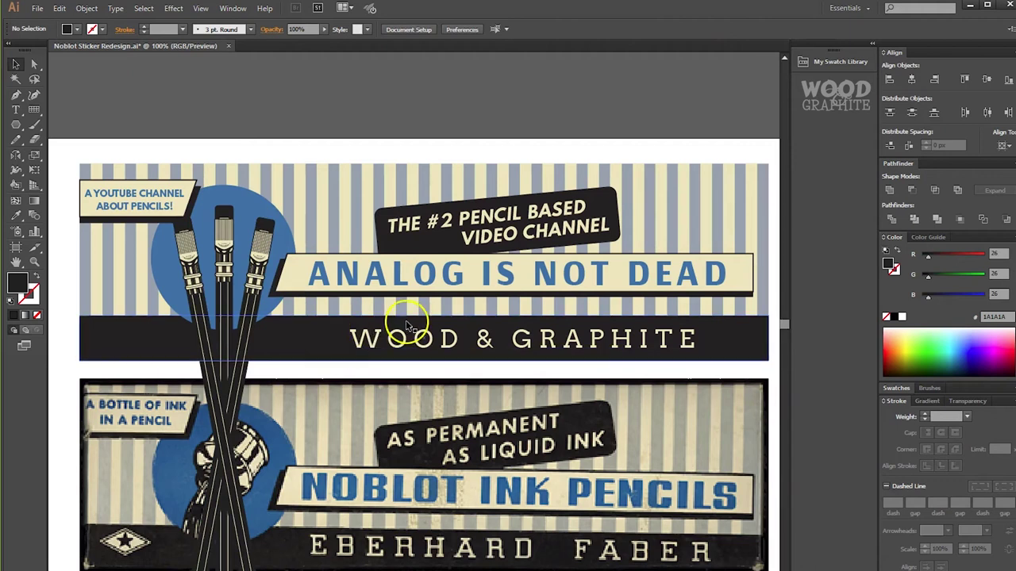
drag(596, 344, 572, 301)
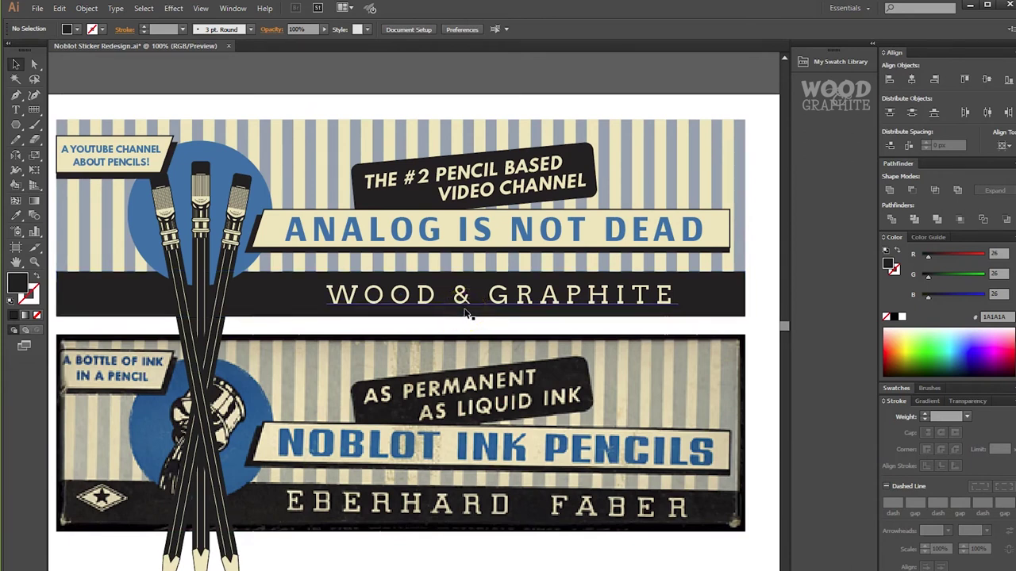
click(487, 335)
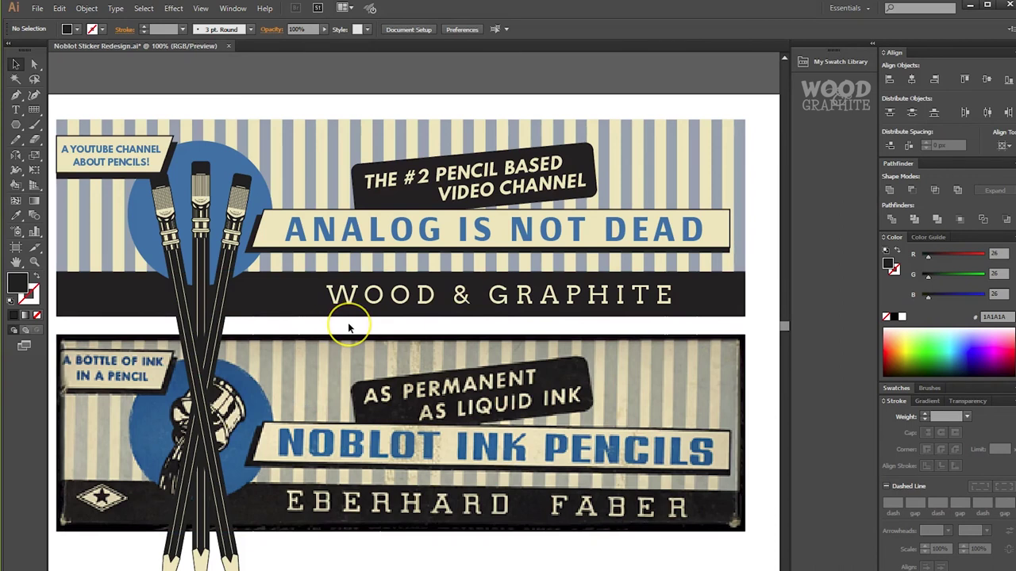
Cut the small YouTube-channel label's outline at its two outer-edge corners with the Scissors tool and delete the edge's stroke segment
drag(238, 294, 311, 258)
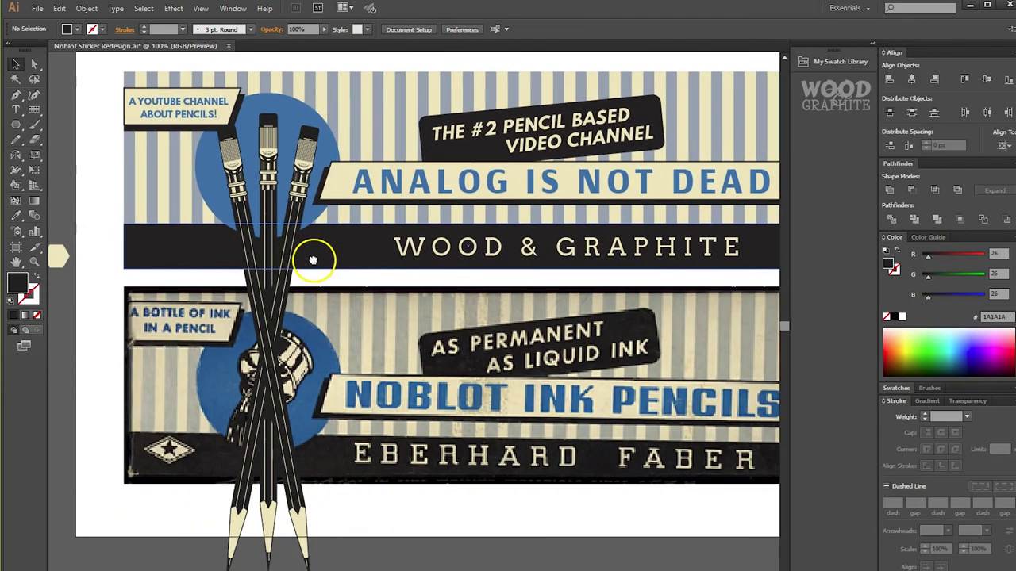
drag(294, 215, 509, 252)
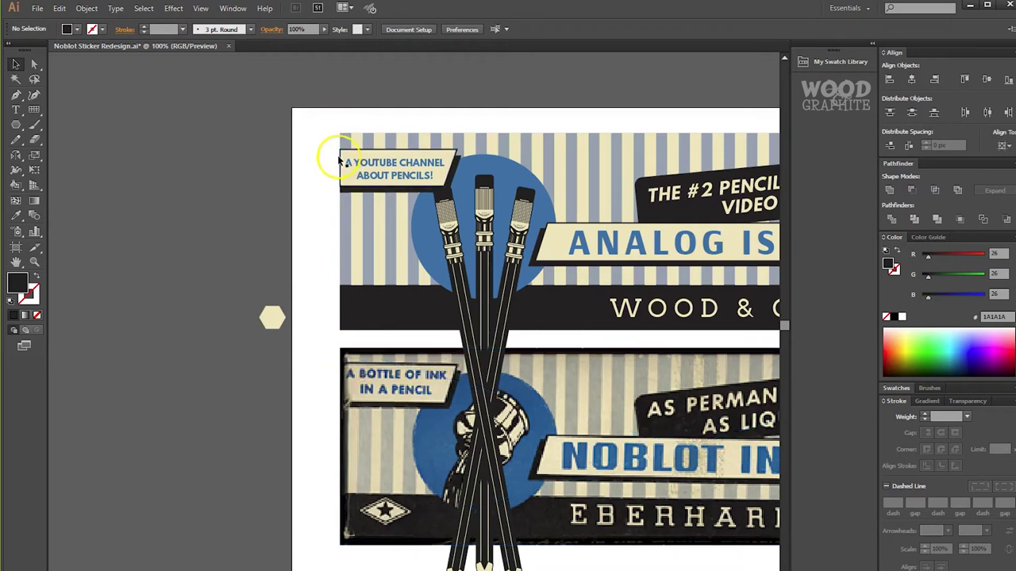
scroll(332, 177, up, 1)
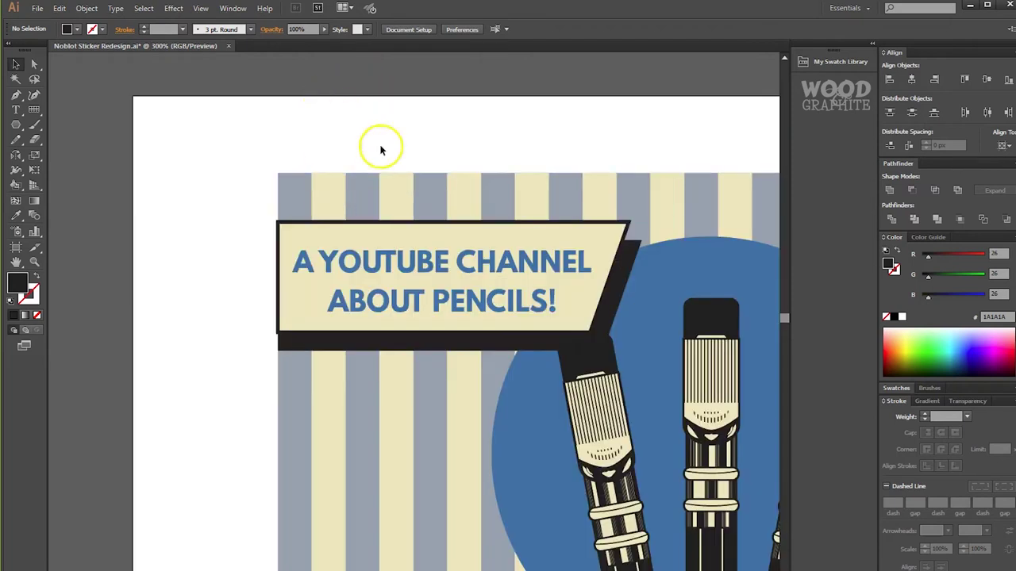
scroll(289, 211, up, 1)
click(317, 252)
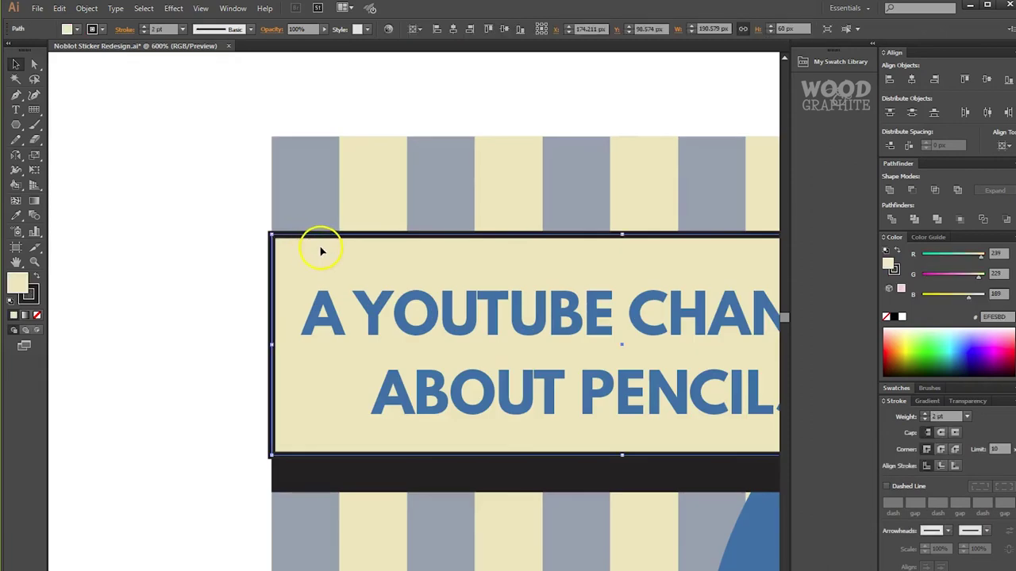
click(35, 136)
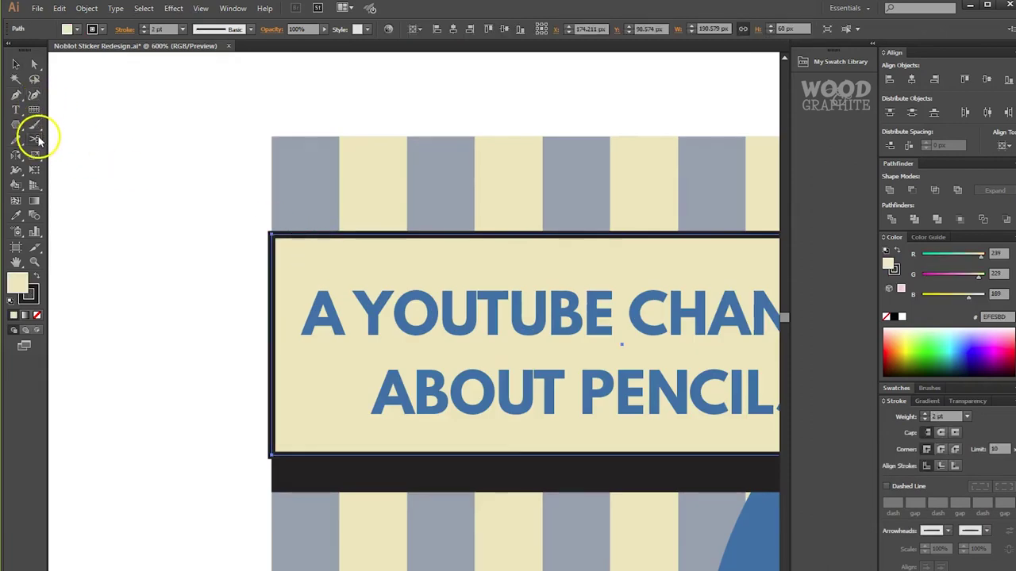
click(272, 235)
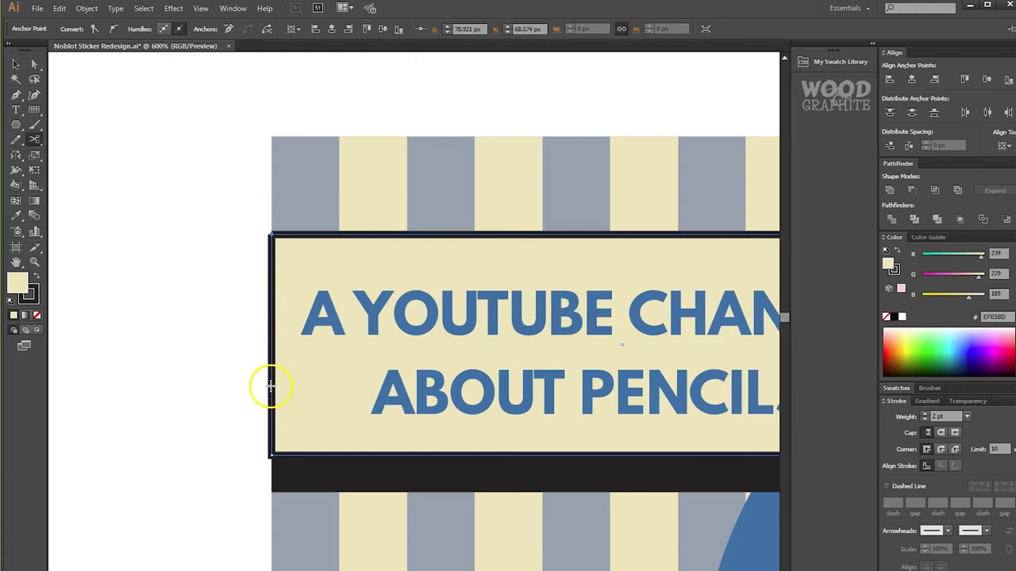
click(272, 456)
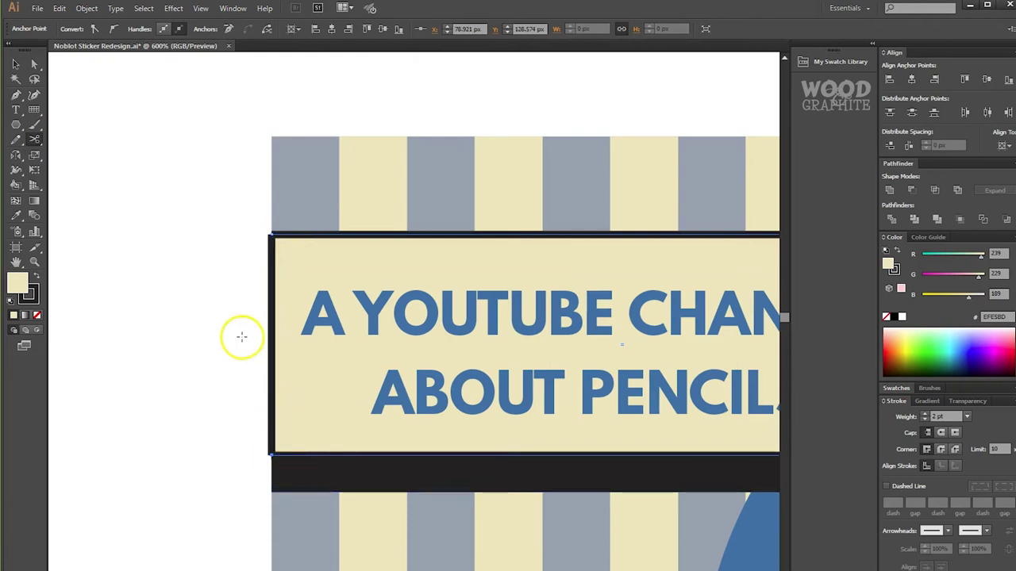
key(a)
click(273, 270)
key(Delete)
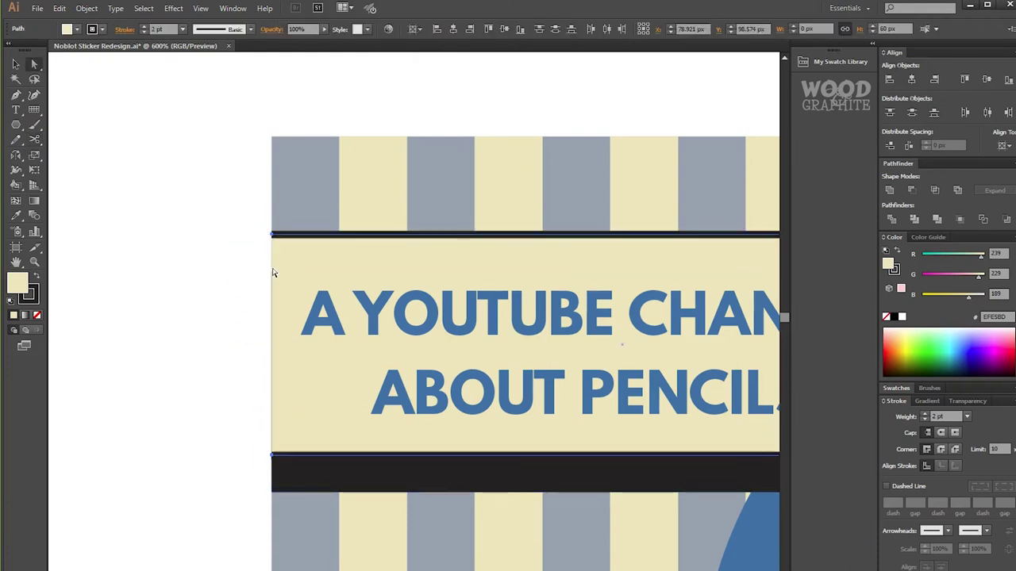
key(v)
click(240, 248)
Examine the small label, pencils and striped background of the redesign against the vintage reference
scroll(240, 247, down, 2)
drag(411, 420, 400, 362)
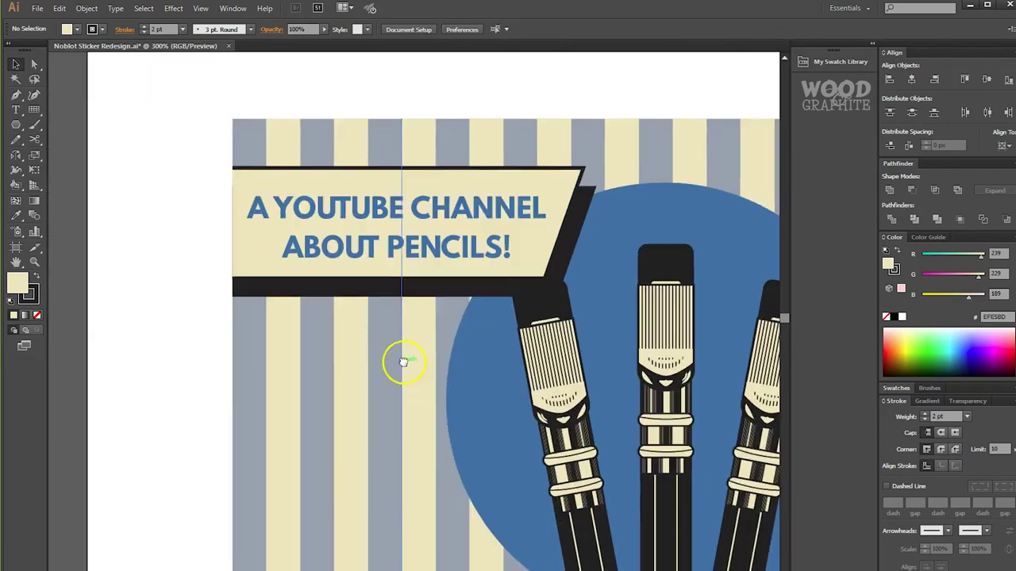
alt+scroll(488, 437, down, 1)
drag(499, 437, 487, 317)
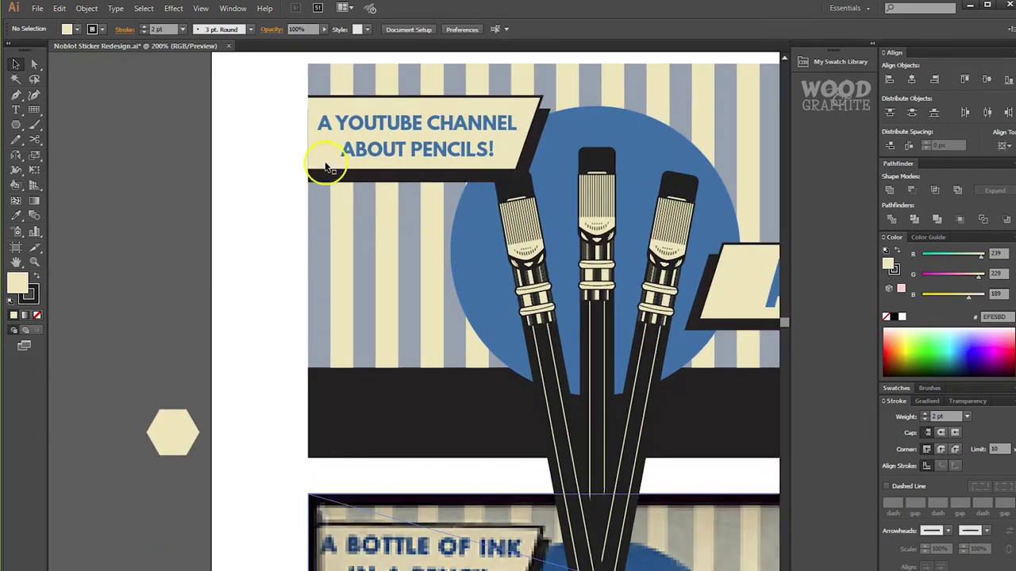
drag(397, 351, 215, 180)
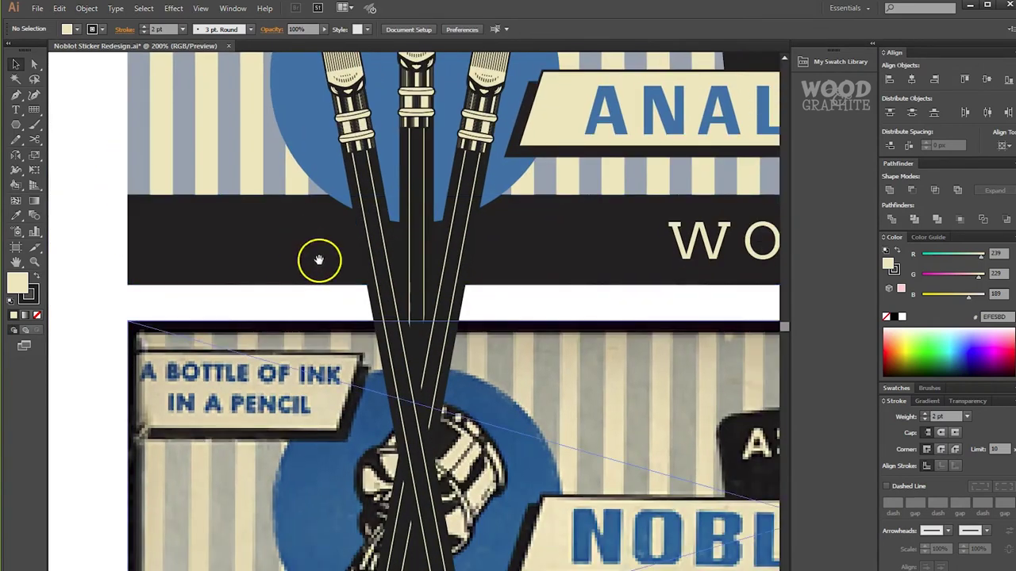
drag(668, 338, 644, 410)
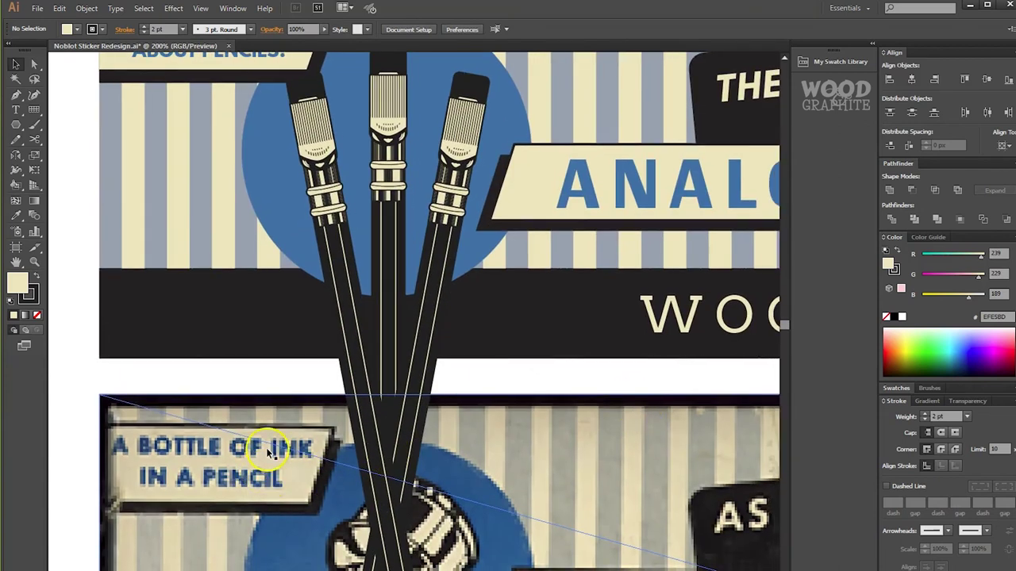
scroll(269, 450, down, 1)
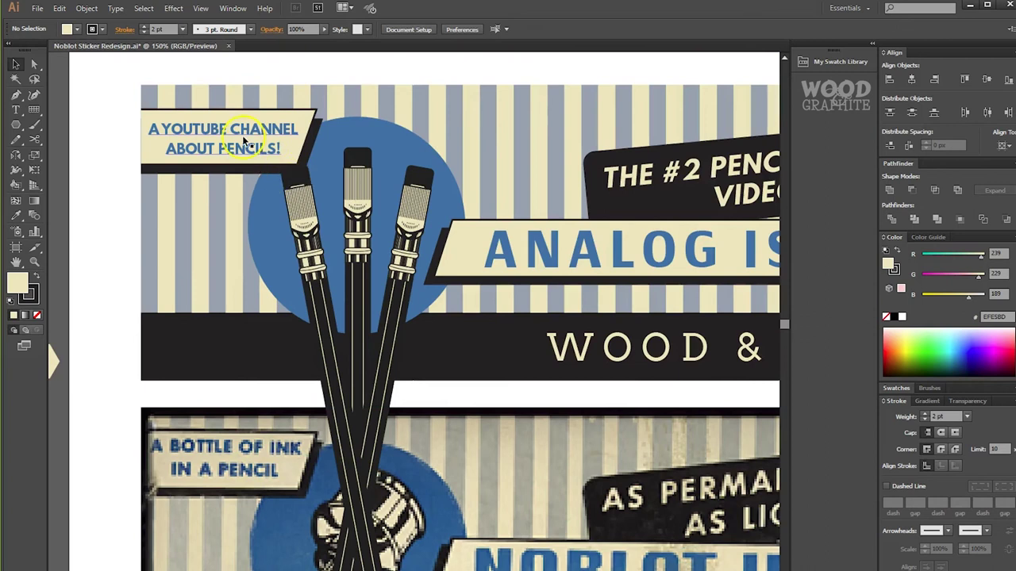
drag(571, 346, 508, 283)
Move the cream hexagon onto the black band beside the pencils and round its corners by about 5.9 px
drag(449, 375, 601, 264)
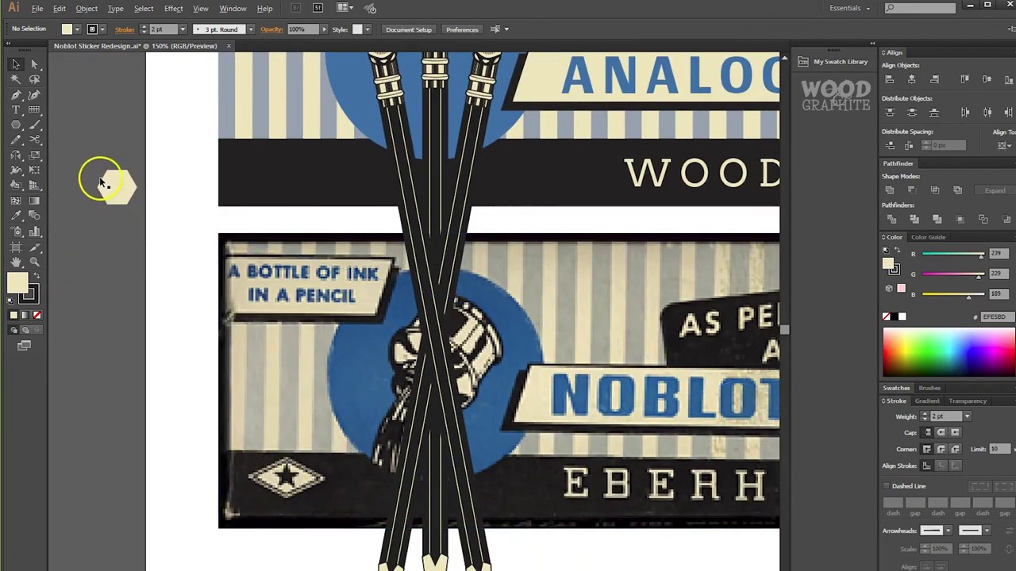
scroll(100, 178, up, 1)
drag(132, 199, 347, 172)
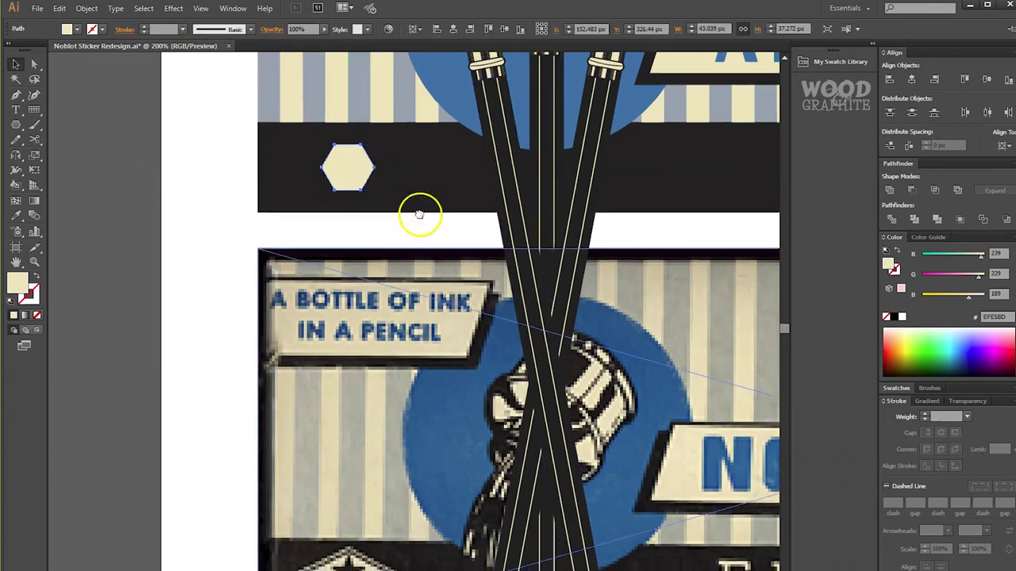
drag(422, 260, 401, 224)
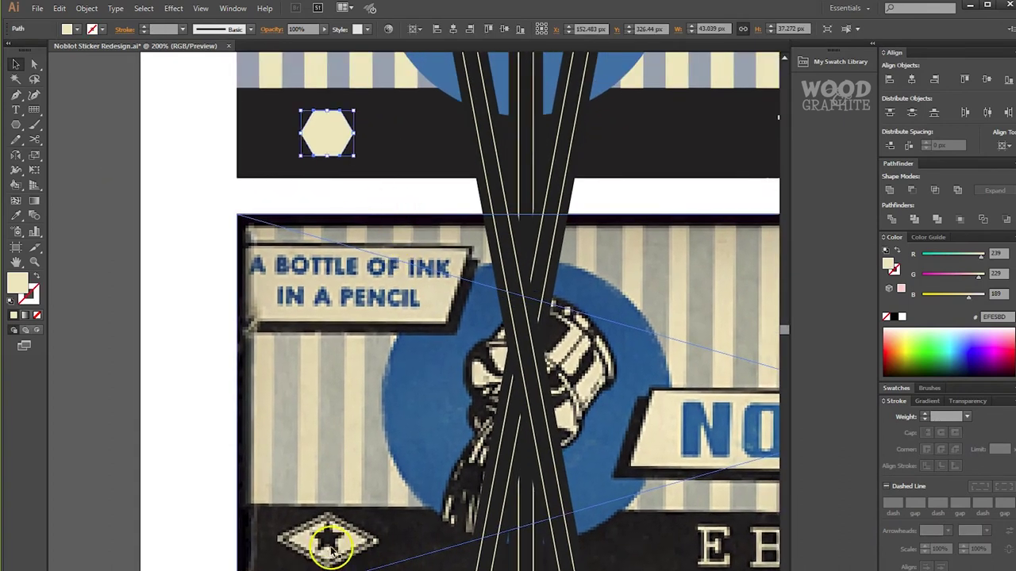
scroll(324, 119, up, 2)
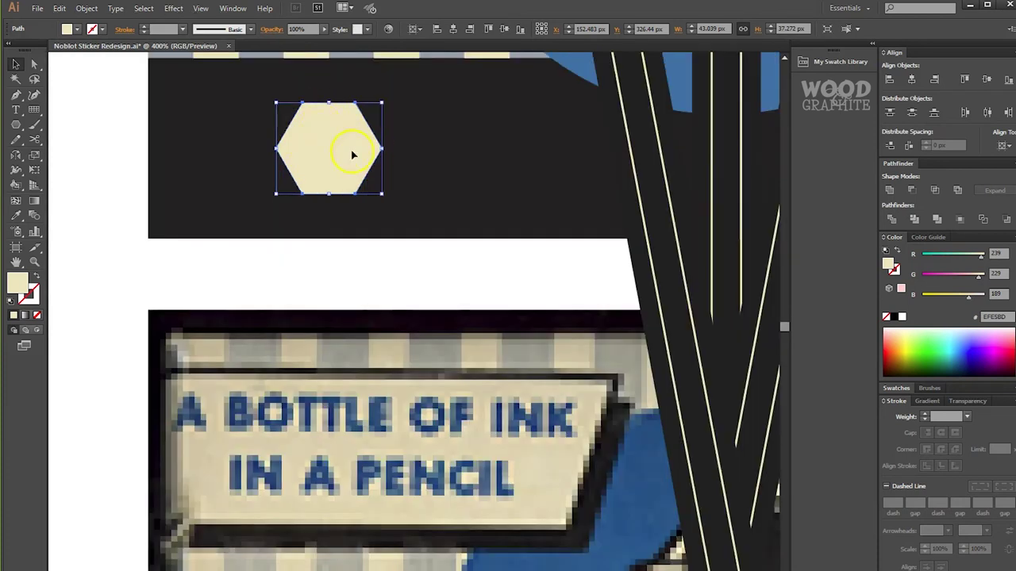
key(a)
drag(350, 116, 352, 120)
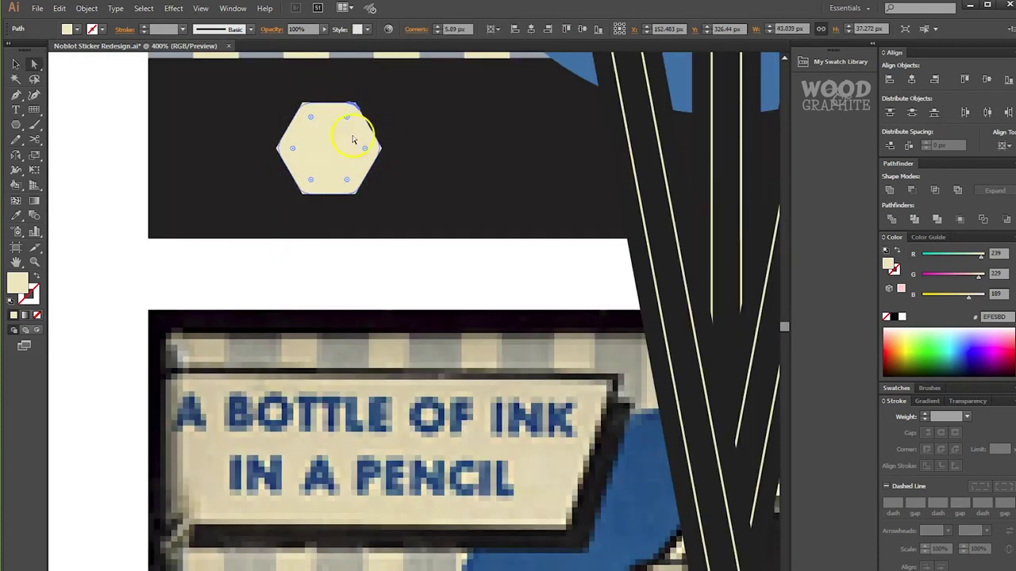
click(346, 227)
Draw a circle about 11 px wide at the hexagon's centre and sample the black band's colour onto it
click(14, 129)
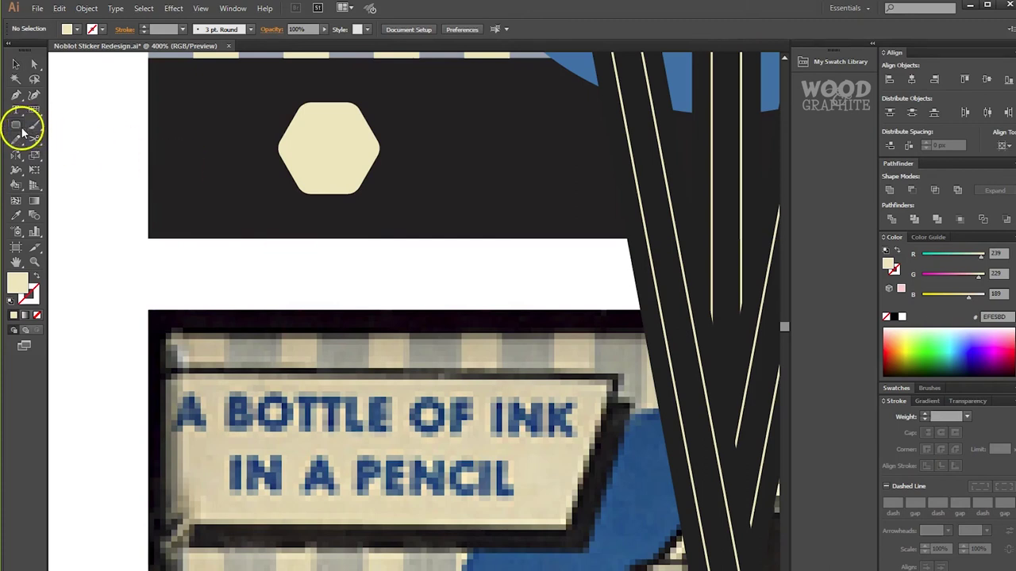
key(l)
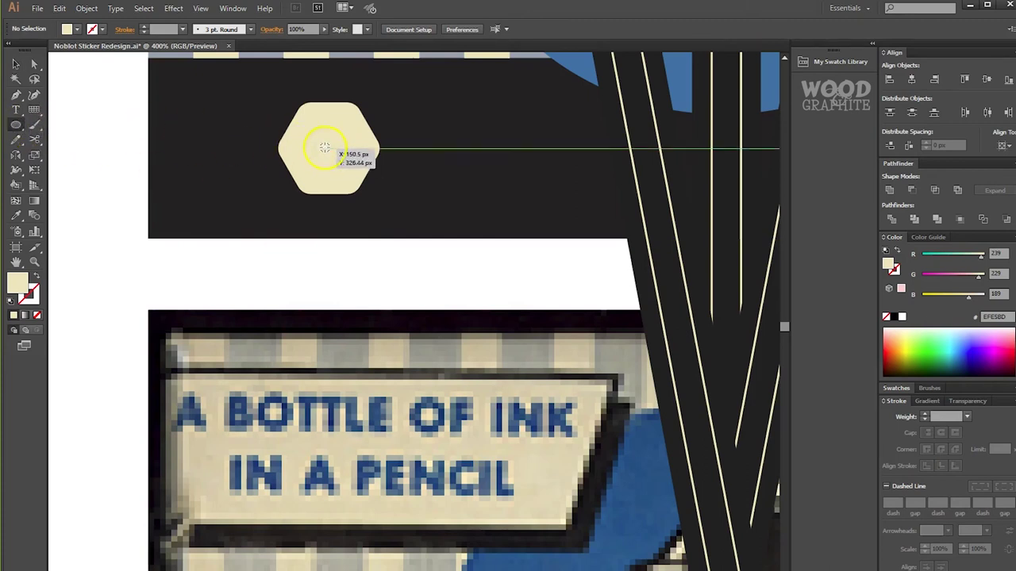
drag(327, 149, 338, 164)
key(i)
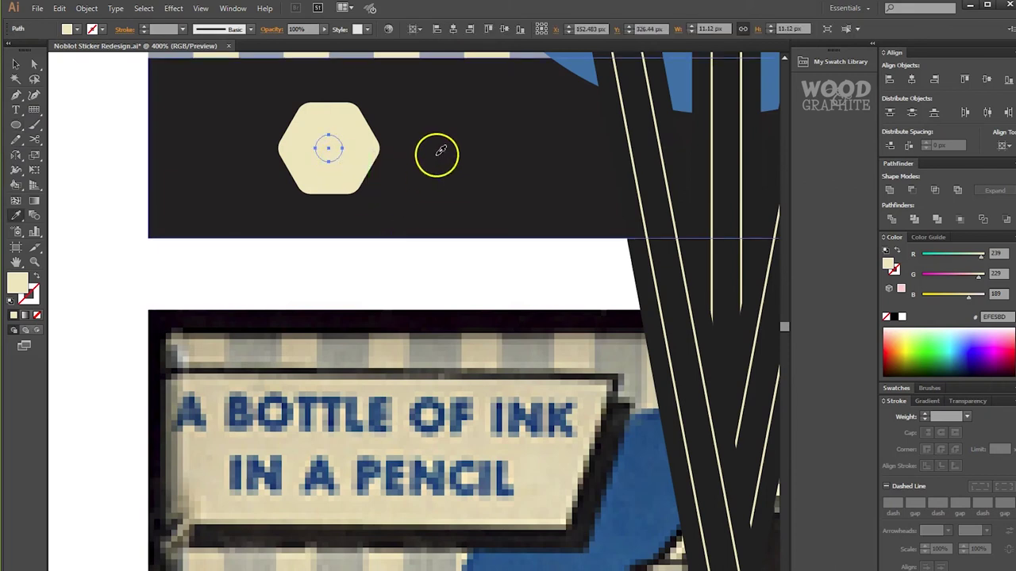
click(437, 155)
key(v)
Subtract the small black circle from the rounded hexagon with Minus Front, and deselect the result
key(a)
click(332, 258)
click(329, 149)
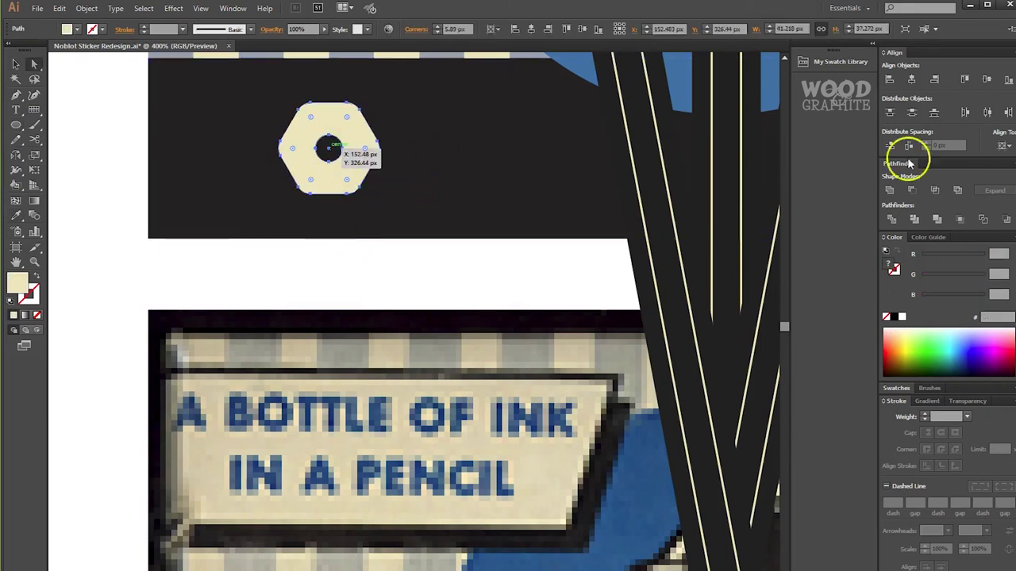
click(911, 191)
key(v)
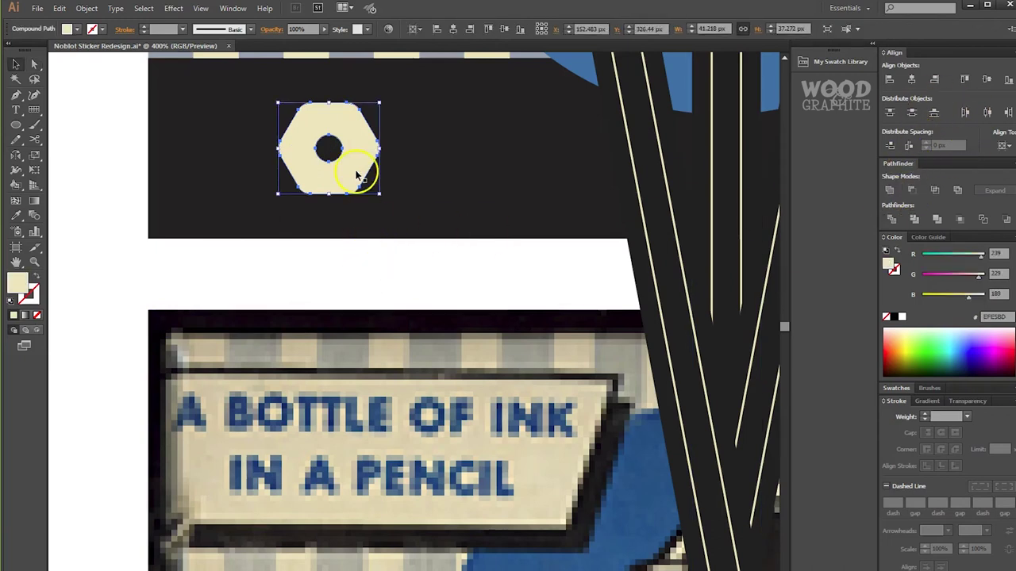
click(399, 194)
Move the holed hexagon 14 px towards the pencils, rotate it so that its points face up and down, and deselect it
scroll(400, 196, down, 1)
drag(433, 235, 404, 41)
scroll(418, 134, down, 1)
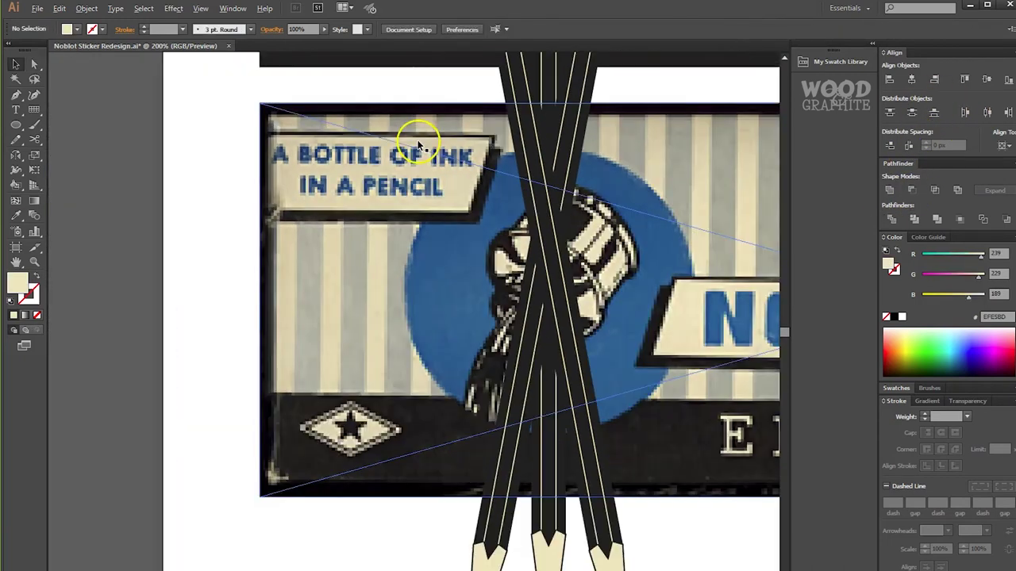
drag(425, 124, 413, 315)
scroll(349, 218, up, 1)
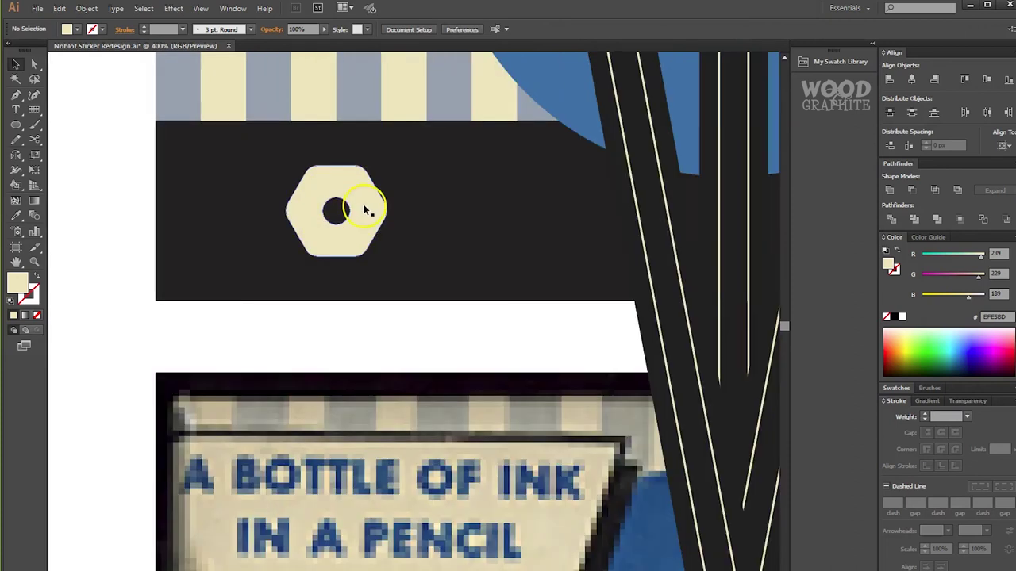
drag(363, 211, 401, 211)
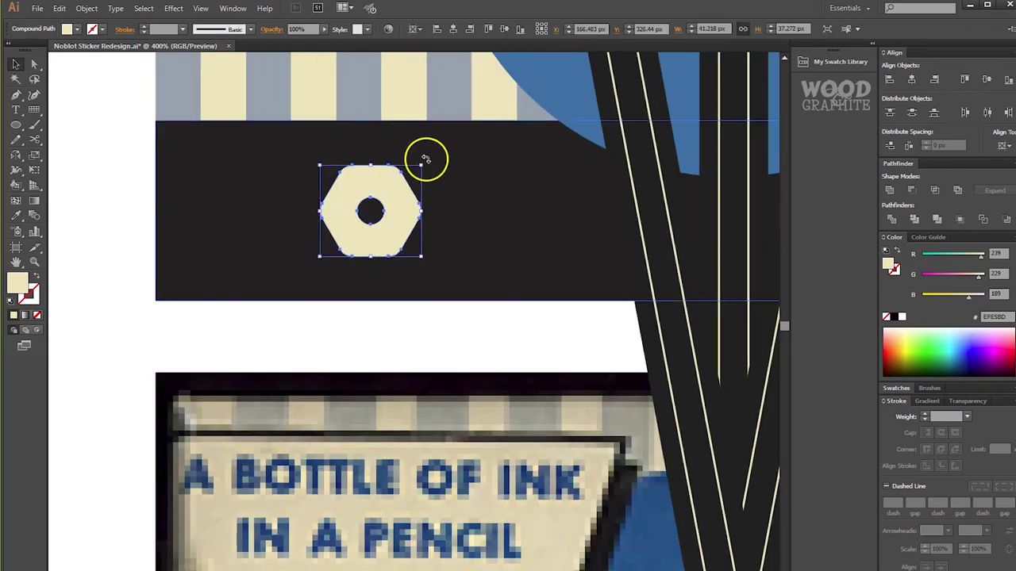
click(427, 320)
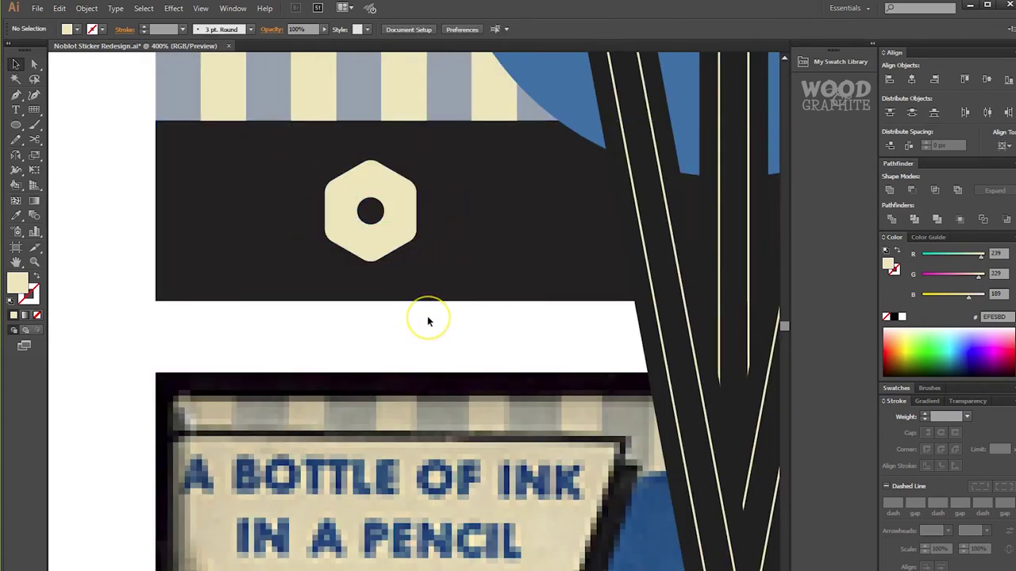
Examine the redesign's title and band lettering against the lettering of the vintage reference
scroll(426, 320, down, 1)
scroll(481, 369, down, 2)
drag(481, 370, 218, 353)
drag(474, 404, 279, 246)
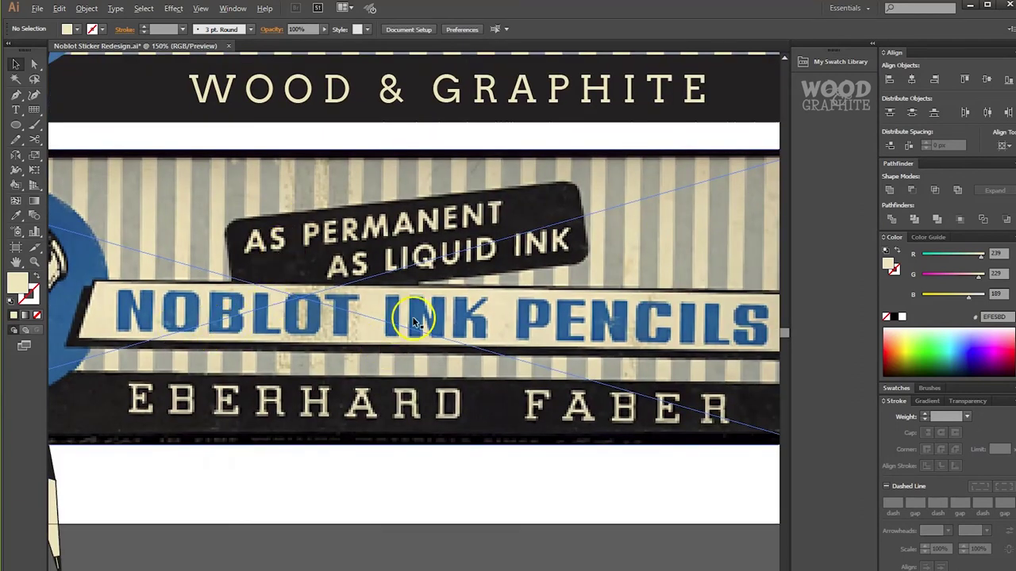
scroll(412, 321, down, 1)
scroll(415, 246, up, 2)
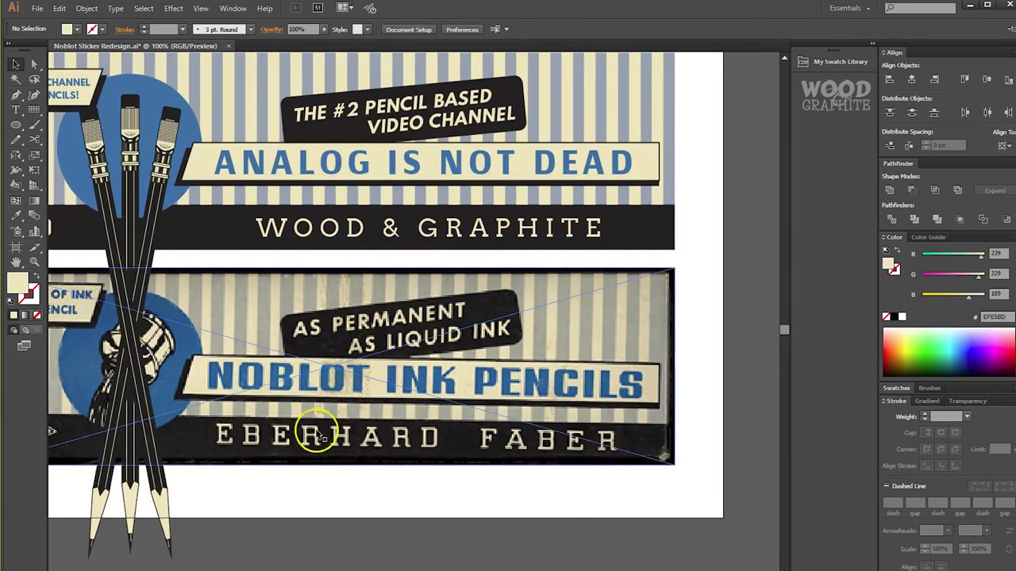
drag(379, 254, 445, 292)
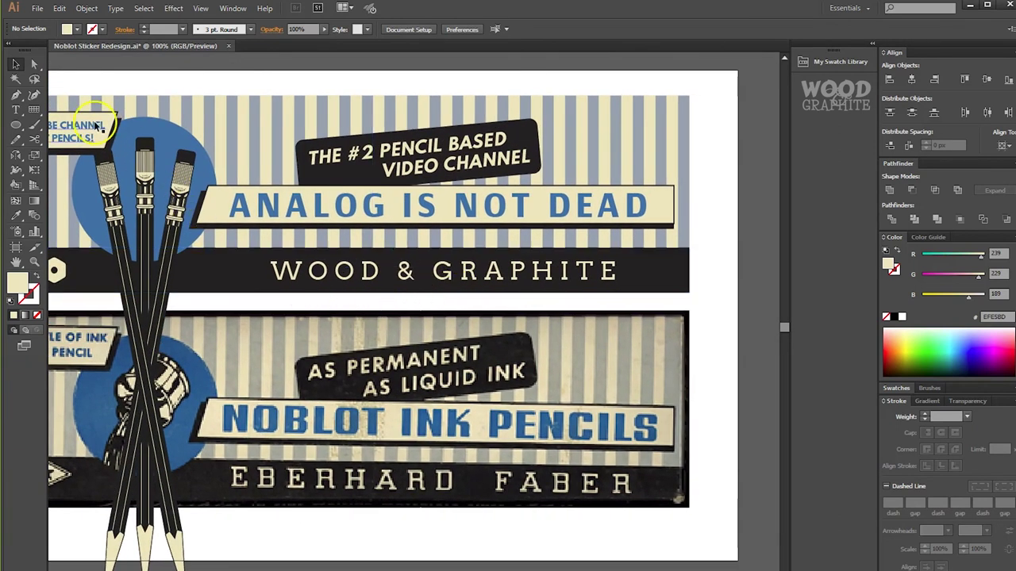
Try the Italic font style on the ANALOG IS NOT DEAD title, restore SansBold, and deselect the text
click(377, 215)
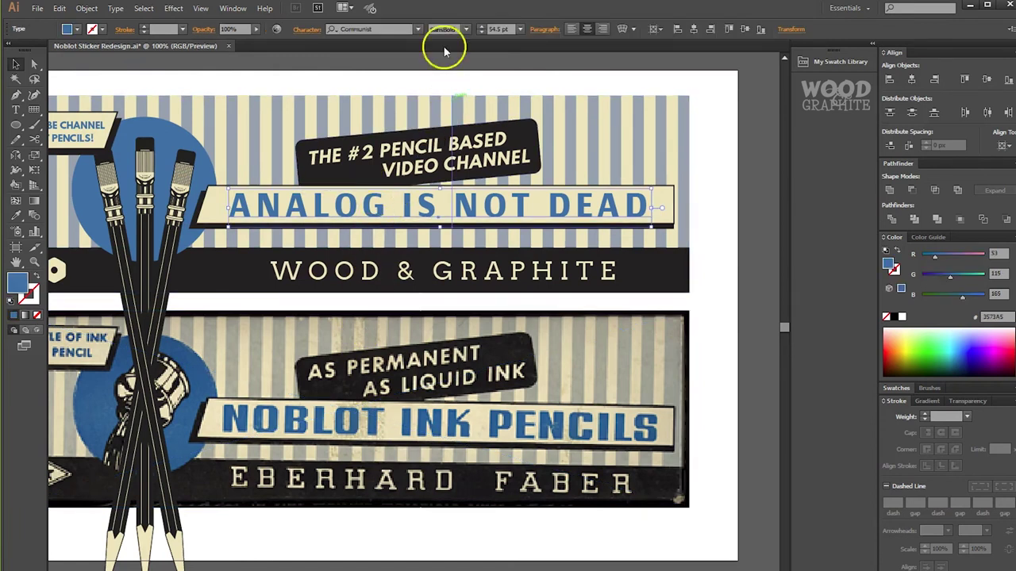
click(466, 29)
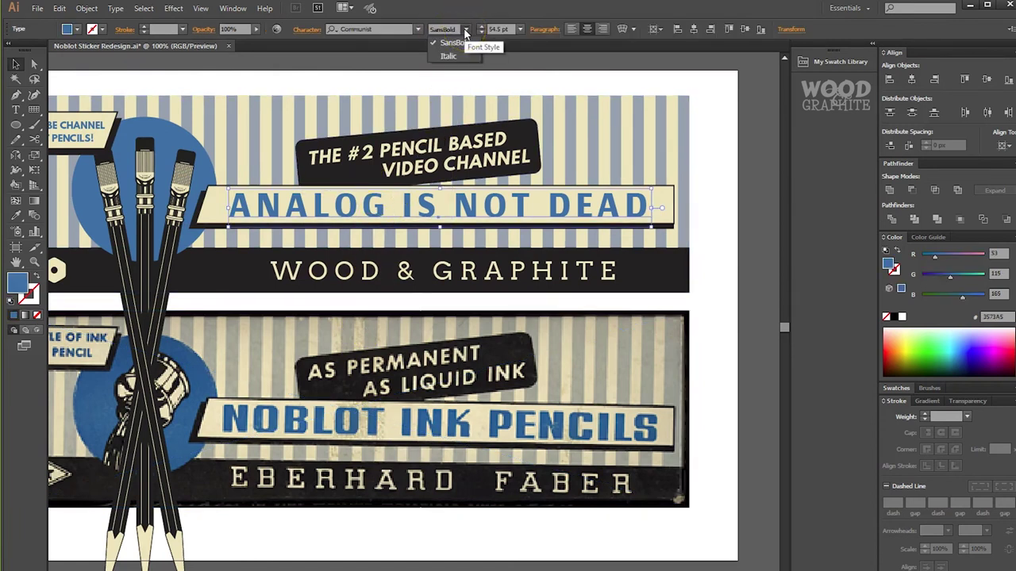
click(462, 54)
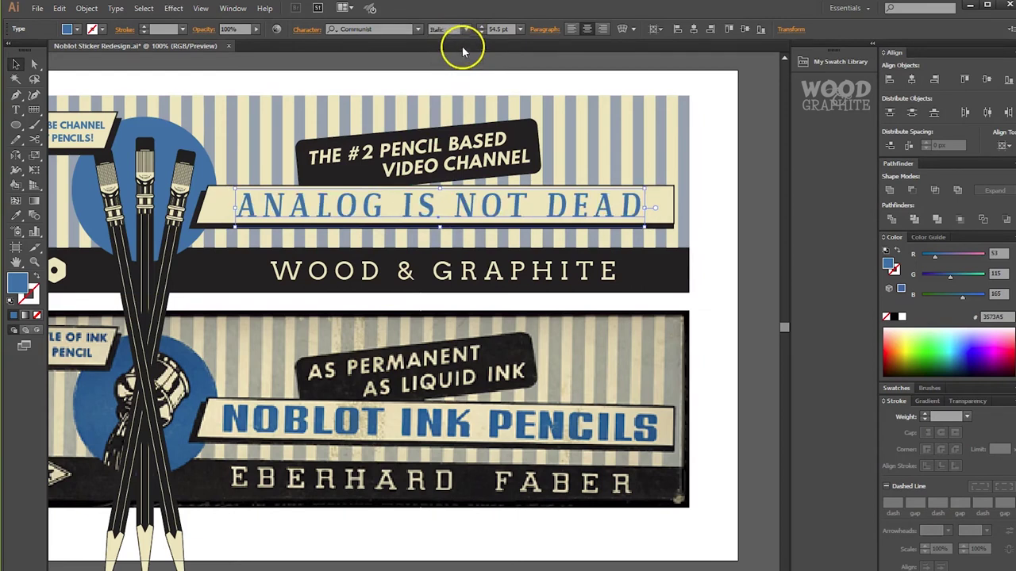
click(466, 30)
click(453, 42)
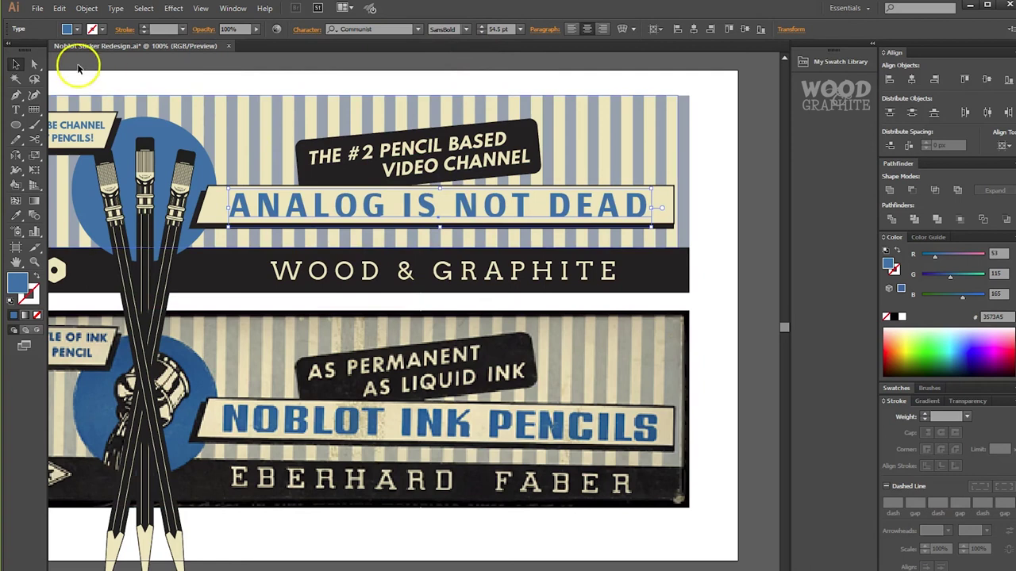
click(386, 77)
scroll(456, 214, up, 3)
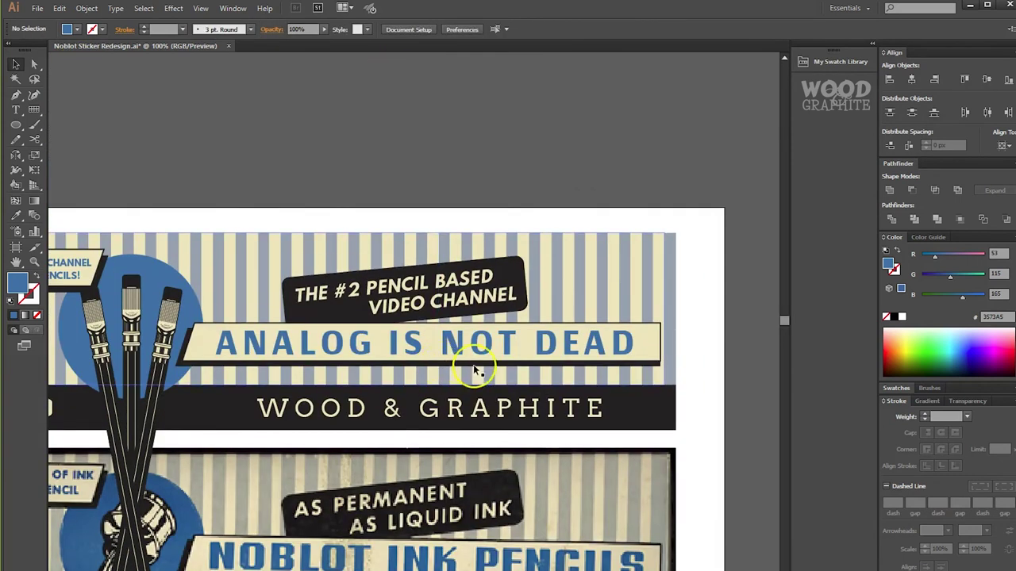
Place a duplicate of the ANALOG IS NOT DEAD text above the artboard, and expand the original title into shapes
drag(472, 344, 460, 102)
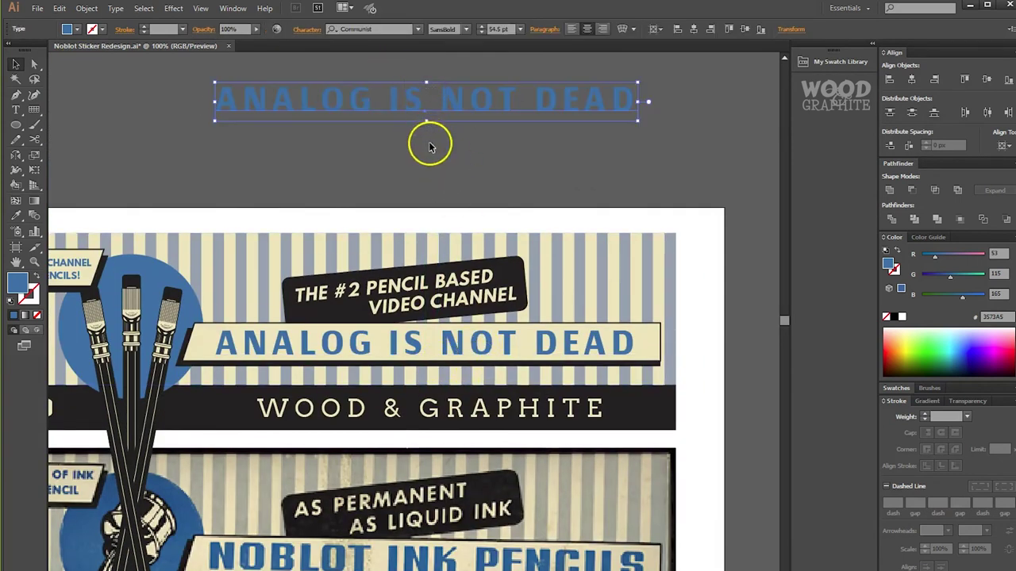
click(487, 343)
click(87, 8)
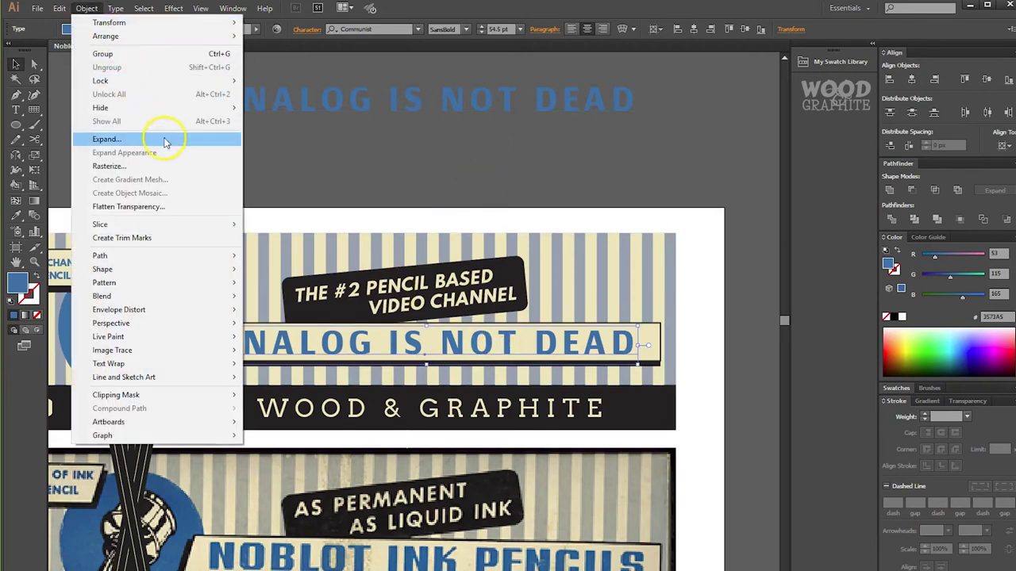
click(164, 139)
key(Return)
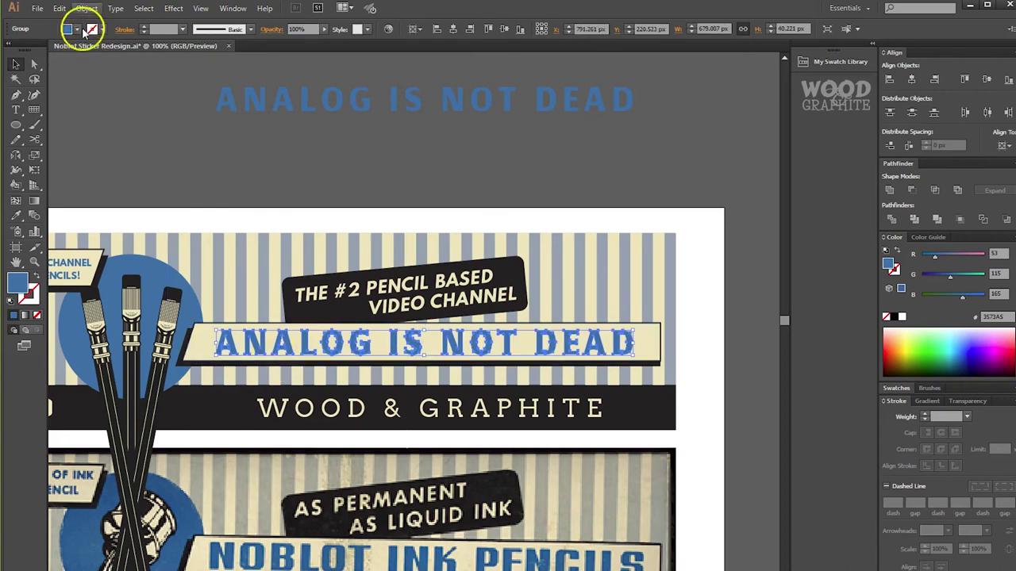
Thicken the expanded title letters with a 1 px Offset Path using Miter joins and a miter limit of 4, and deselect them
scroll(272, 411, up, 4)
scroll(341, 329, up, 3)
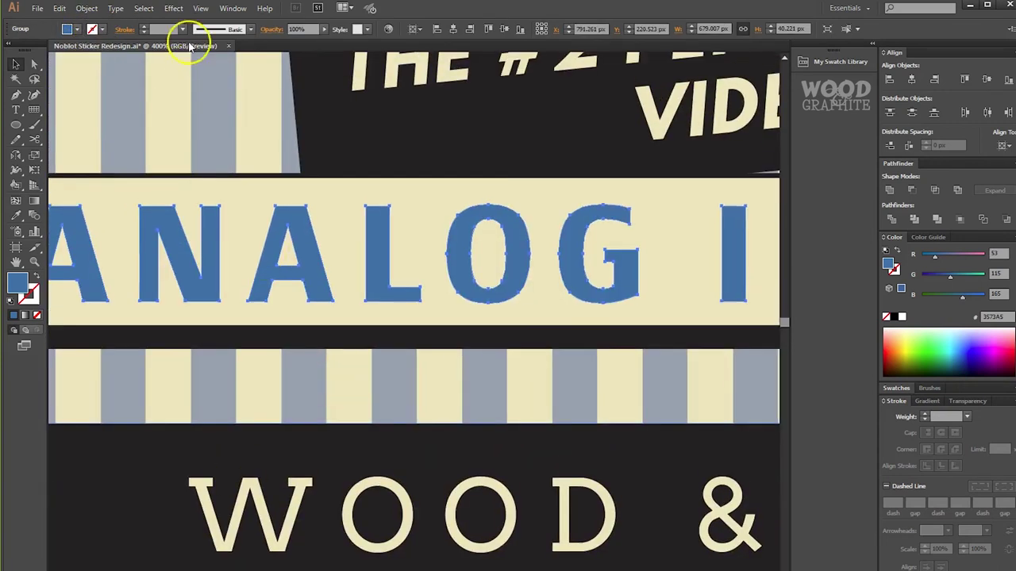
click(86, 8)
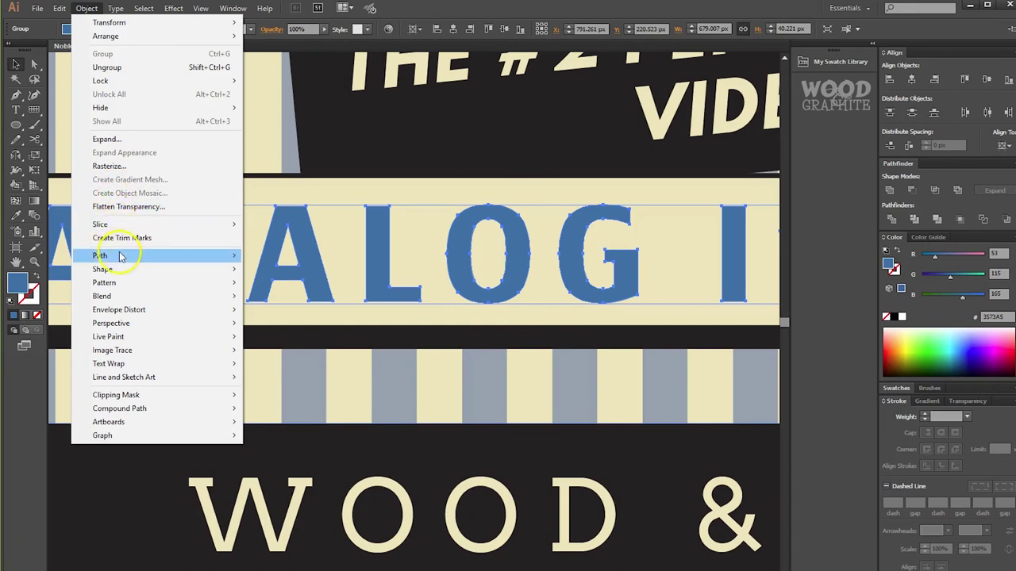
click(317, 296)
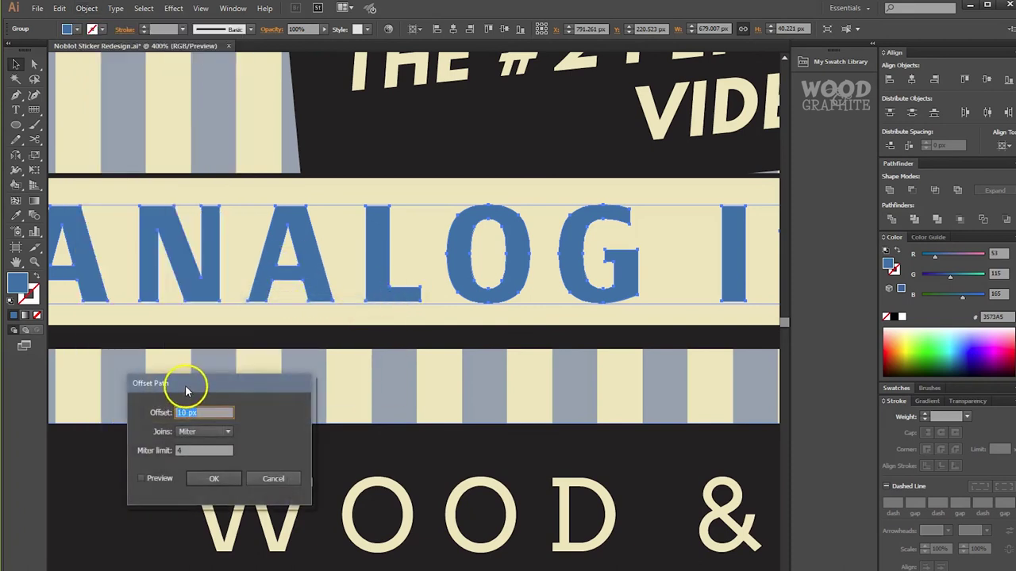
drag(186, 390, 746, 135)
click(718, 225)
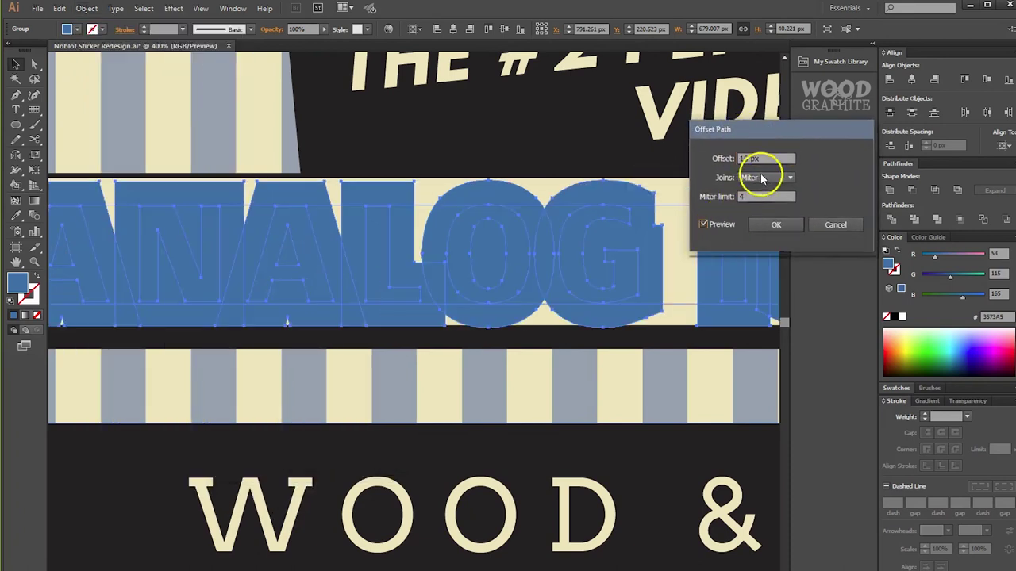
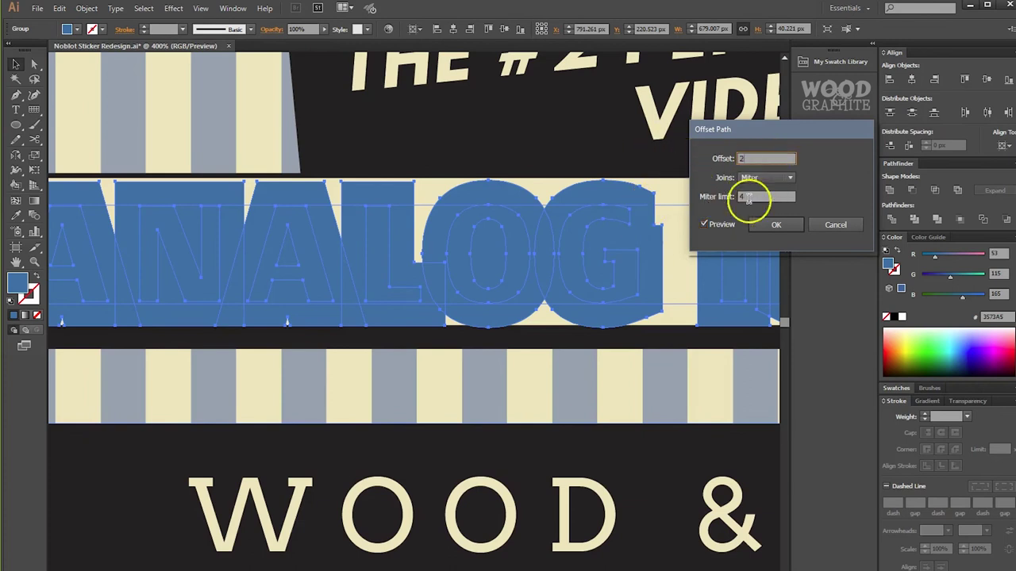
click(704, 225)
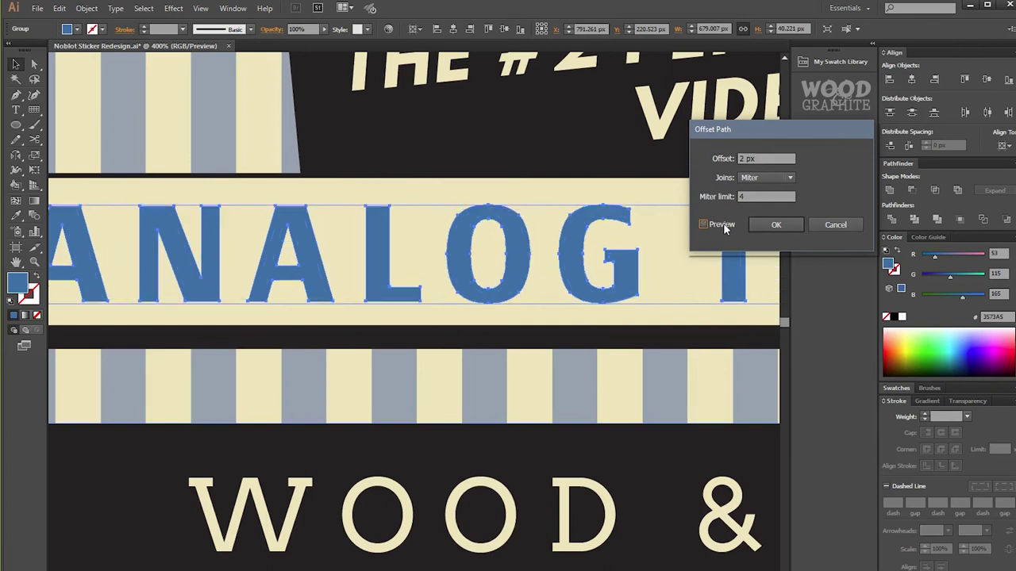
drag(766, 159, 667, 167)
text(1)
click(735, 227)
click(763, 225)
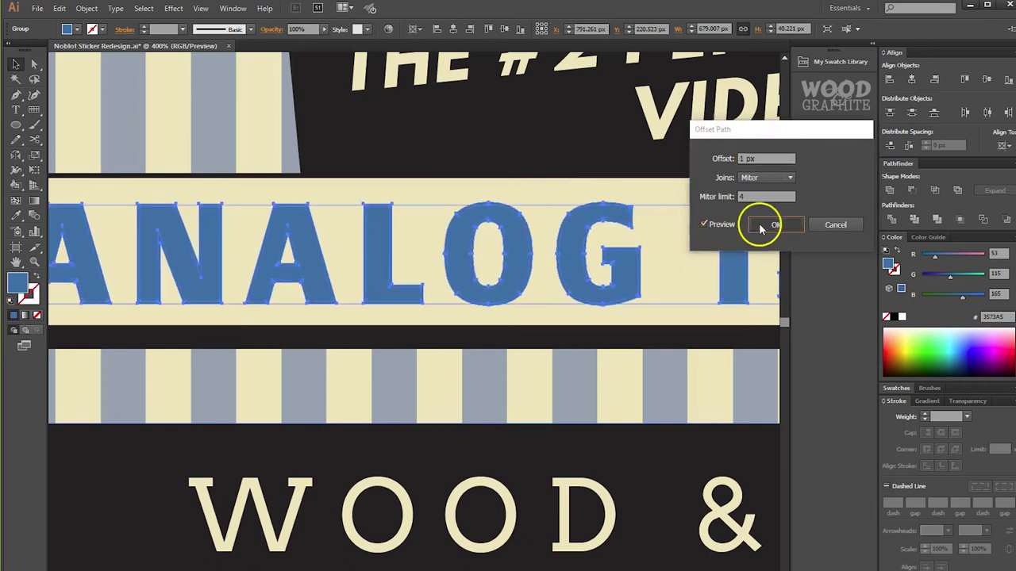
key(ctrl+1)
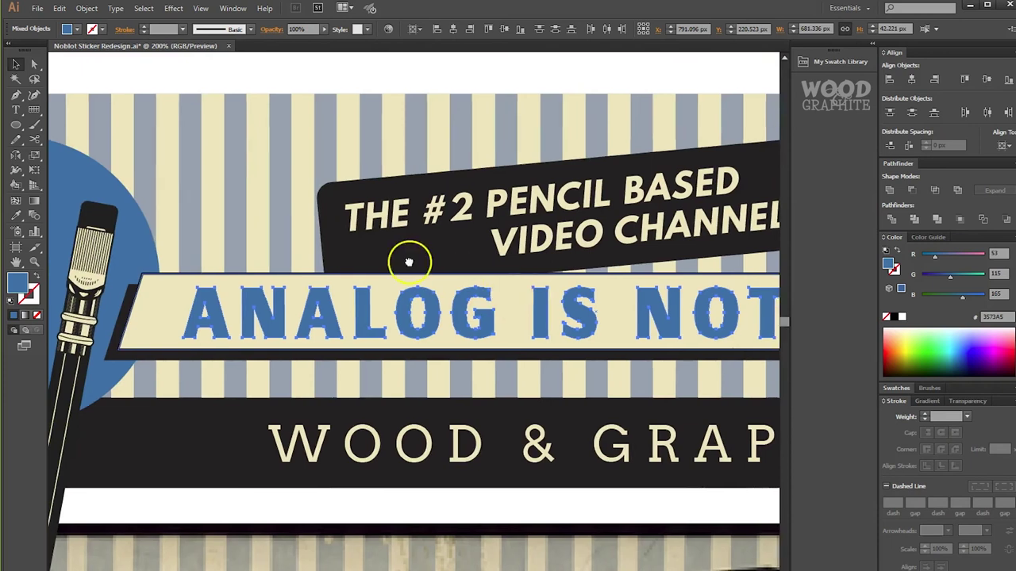
drag(531, 269, 399, 308)
click(505, 109)
Examine the thickened title's weight and its fit in the label against the vintage NOBLOT INK PENCILS lettering
scroll(508, 108, down, 1)
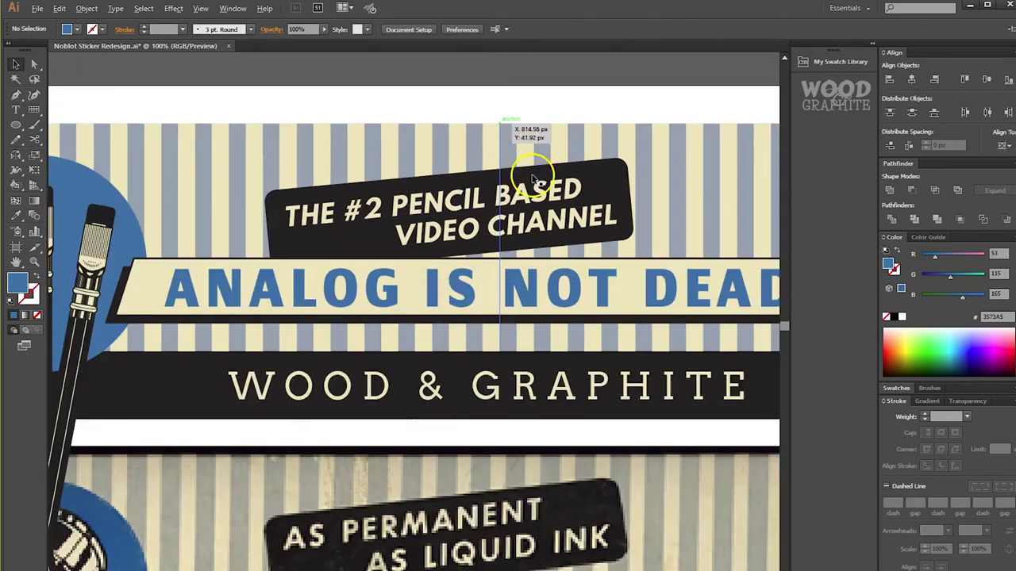
scroll(532, 178, down, 1)
drag(576, 344, 526, 342)
scroll(515, 343, up, 1)
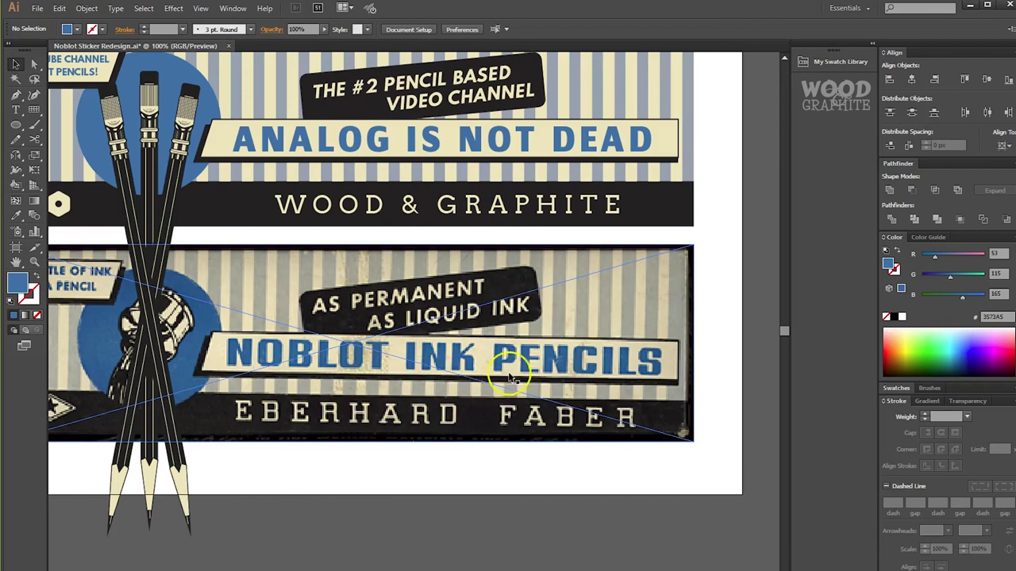
scroll(516, 279, up, 3)
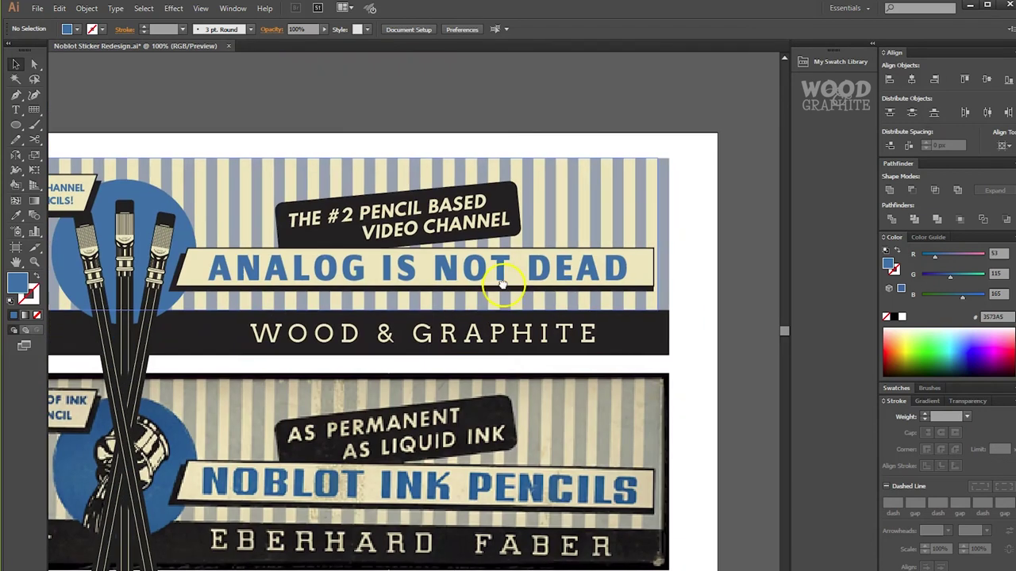
scroll(641, 272, up, 3)
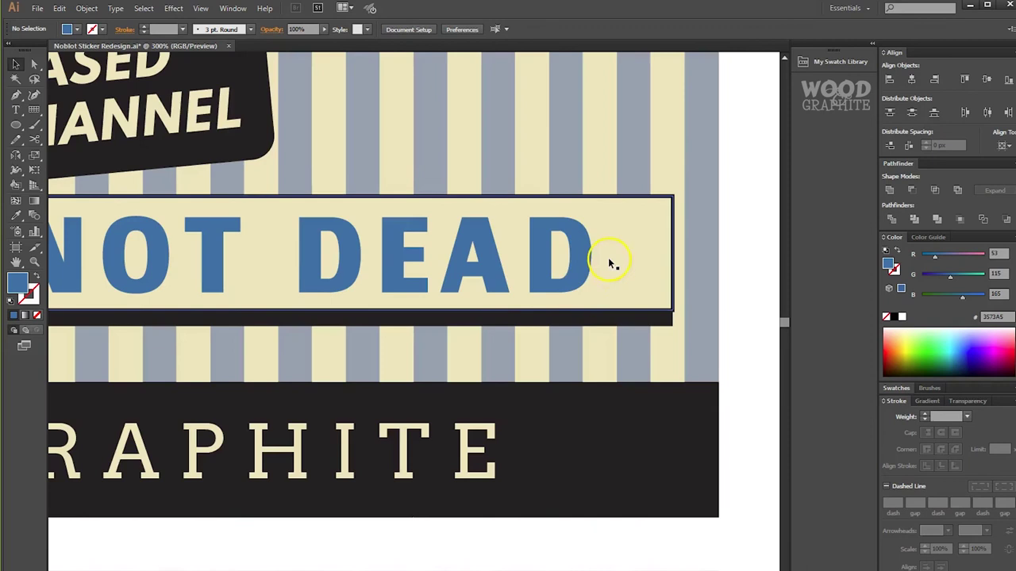
click(578, 255)
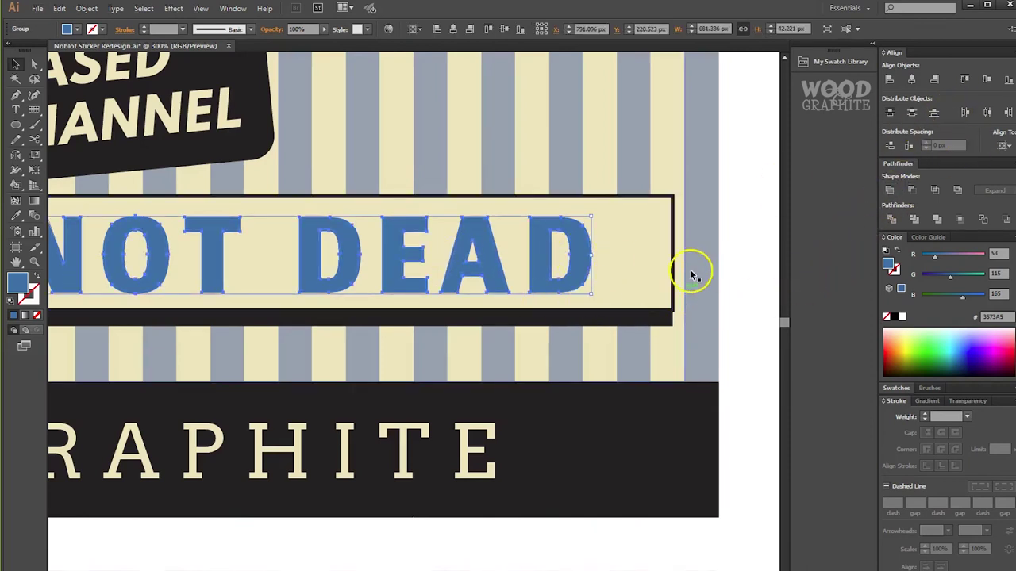
click(720, 229)
Expand the fill and stroke of the cream title label into separate shapes
scroll(710, 238, down, 1)
drag(693, 379, 606, 157)
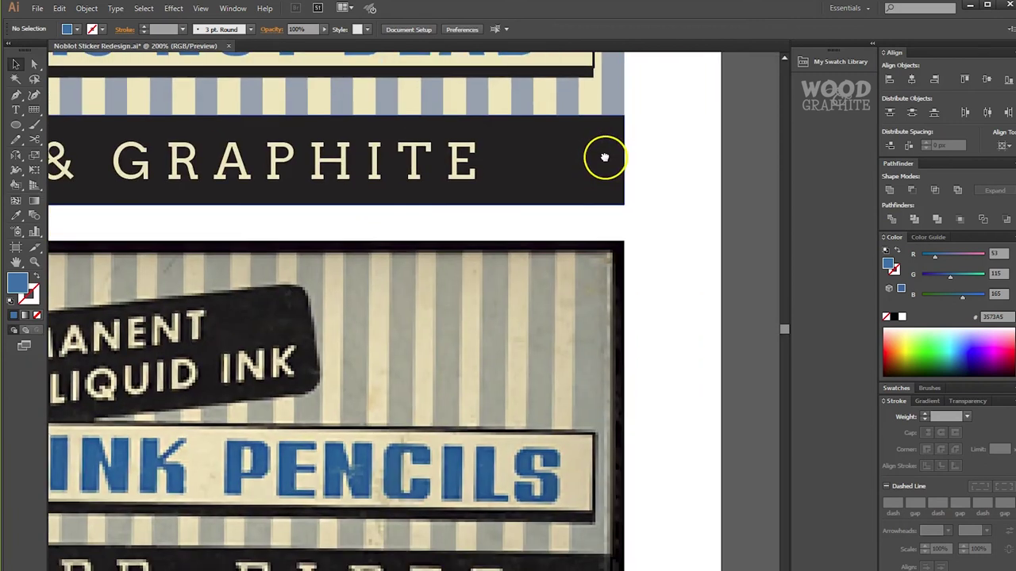
scroll(603, 174, up, 2)
scroll(571, 205, up, 2)
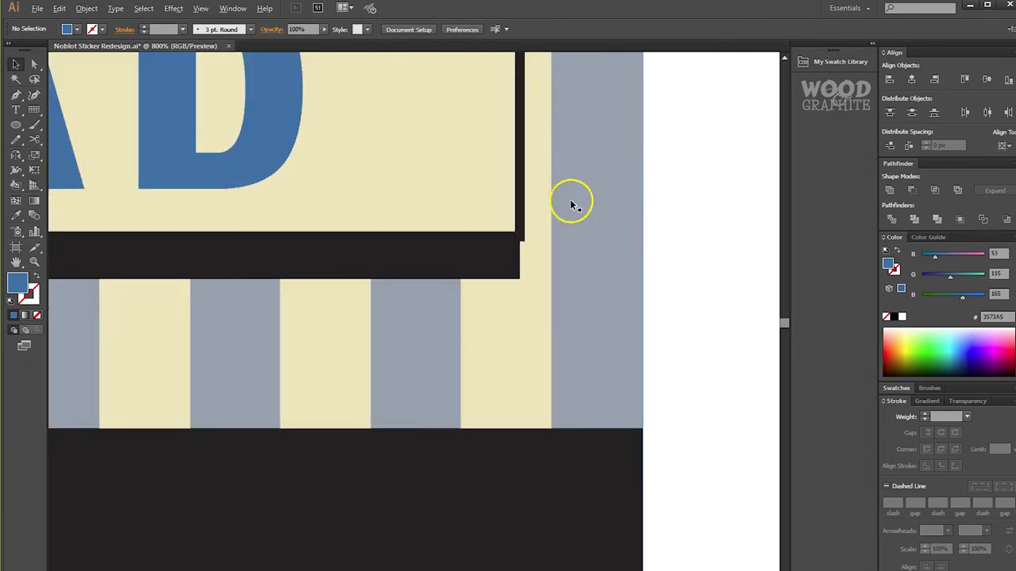
scroll(561, 233, up, 1)
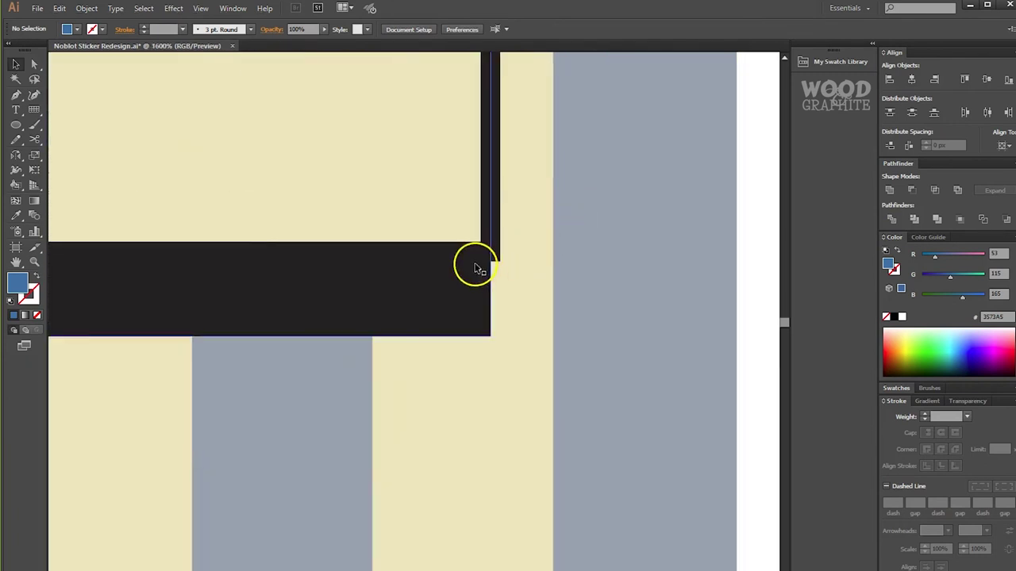
click(490, 198)
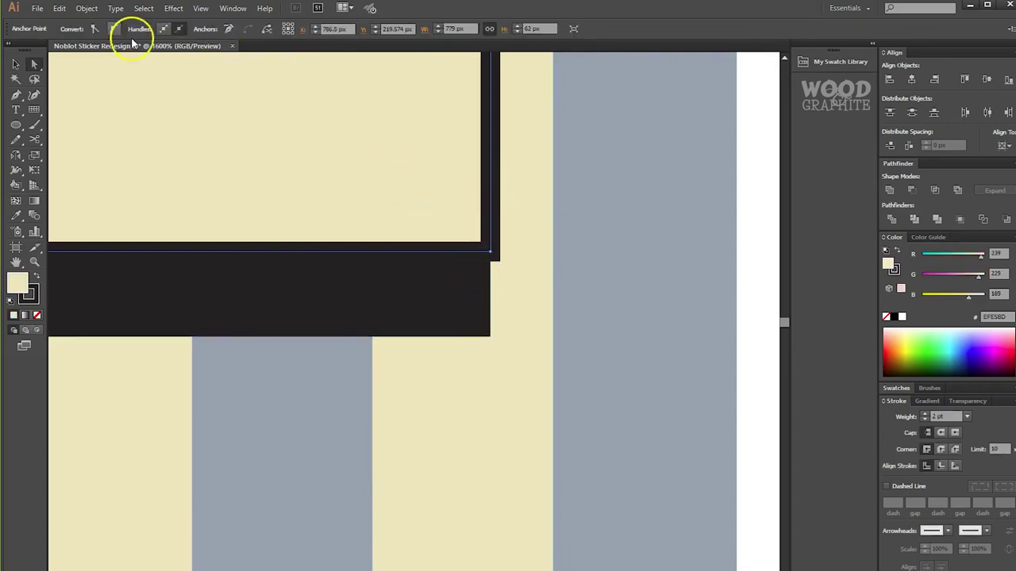
click(88, 8)
click(158, 140)
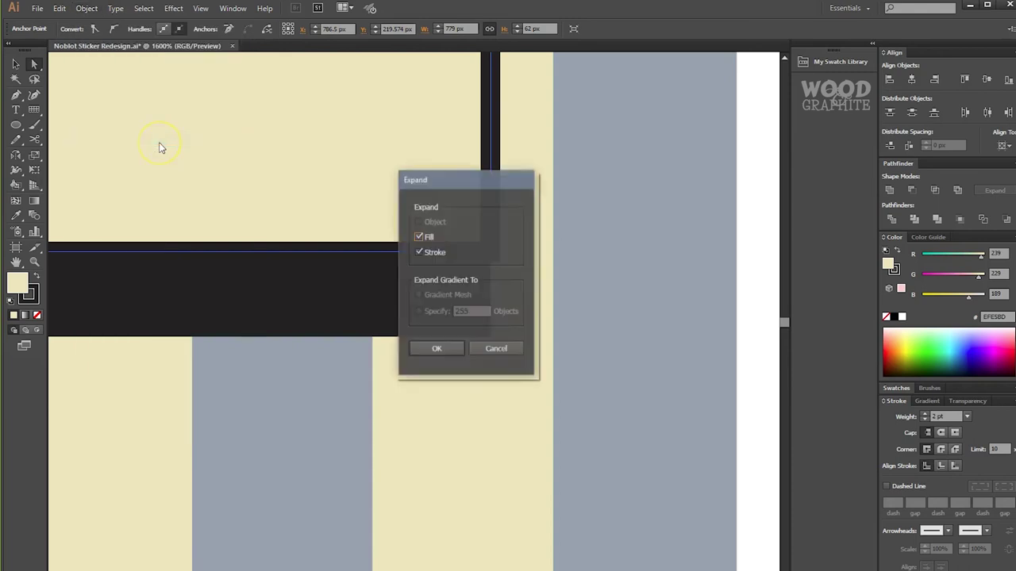
key(Return)
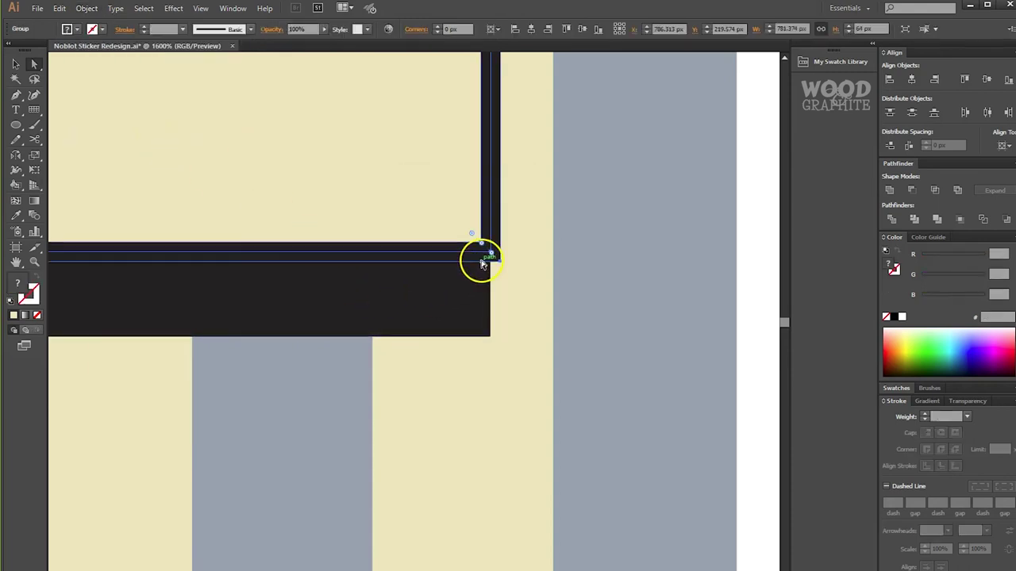
Move both right-hand corner points of the label's black shadow to X 1177 px, flush with the outline, and deselect it
click(491, 334)
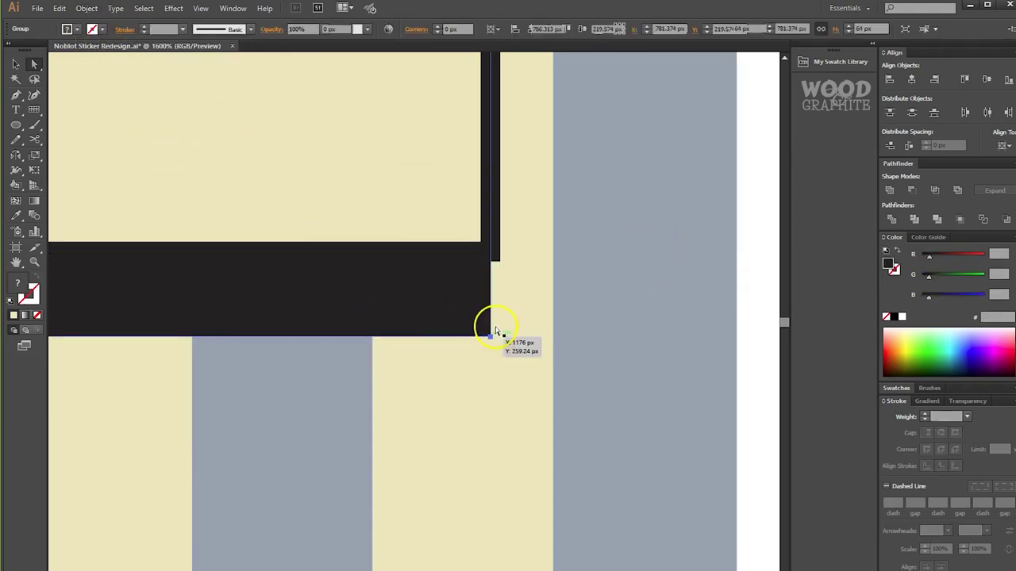
drag(536, 160, 518, 400)
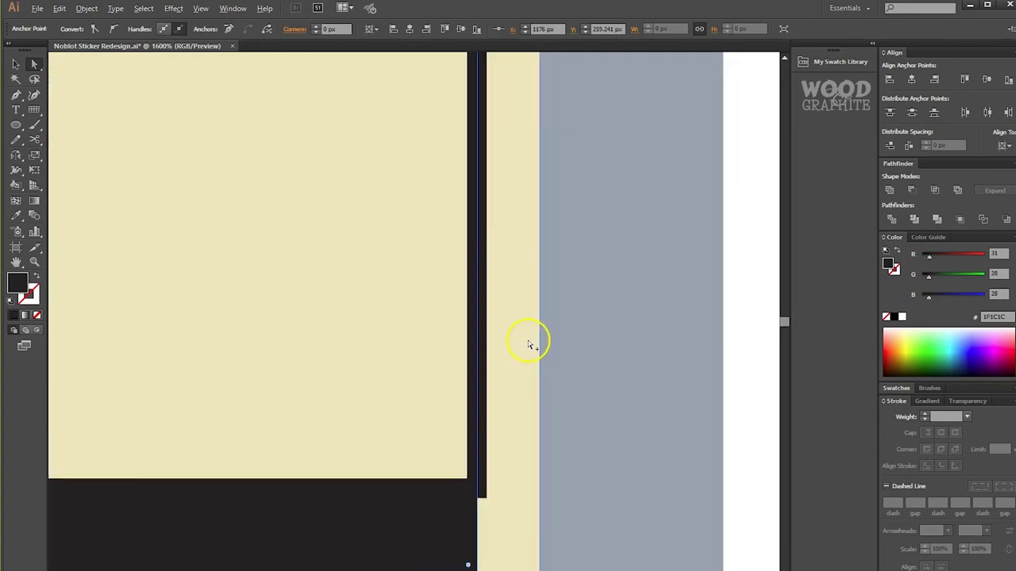
scroll(525, 340, down, 1)
drag(551, 202, 526, 307)
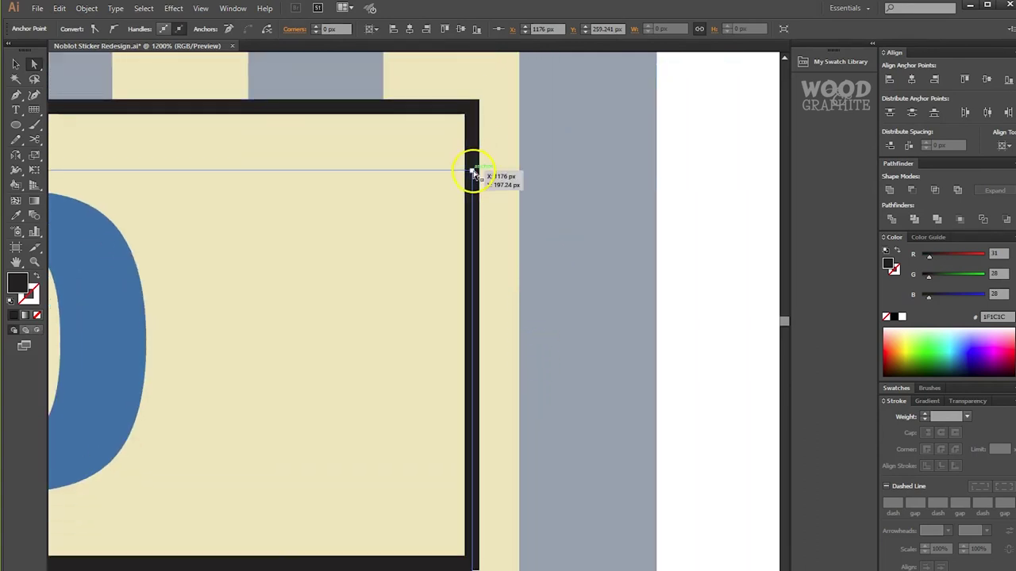
drag(475, 173, 481, 173)
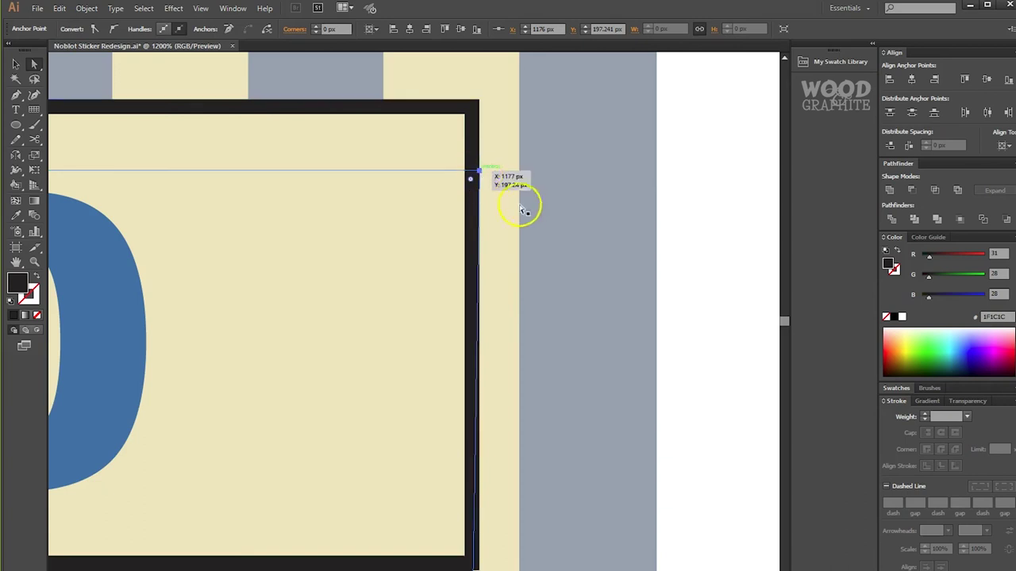
drag(524, 539, 519, 369)
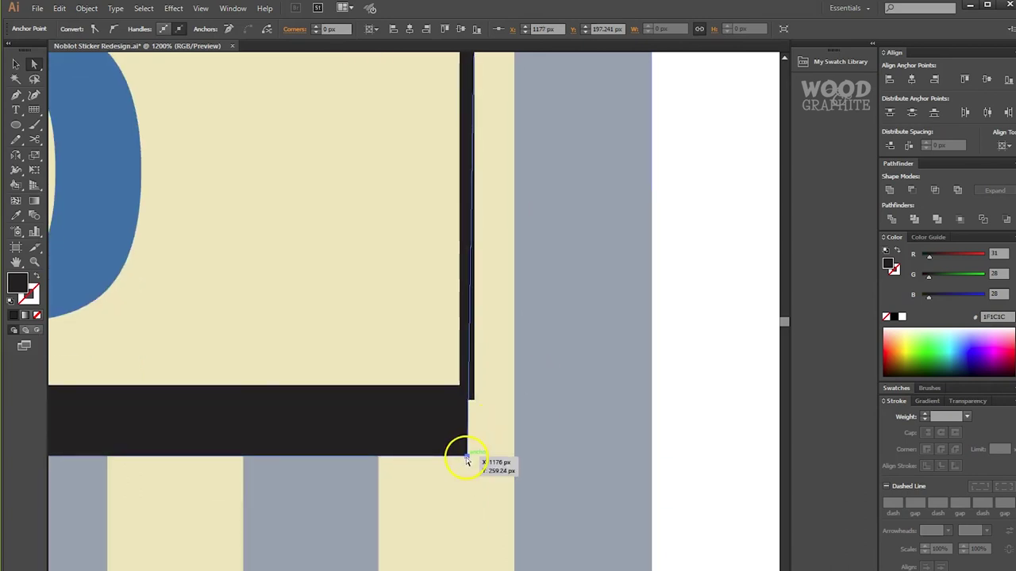
drag(469, 459, 476, 458)
drag(532, 443, 536, 420)
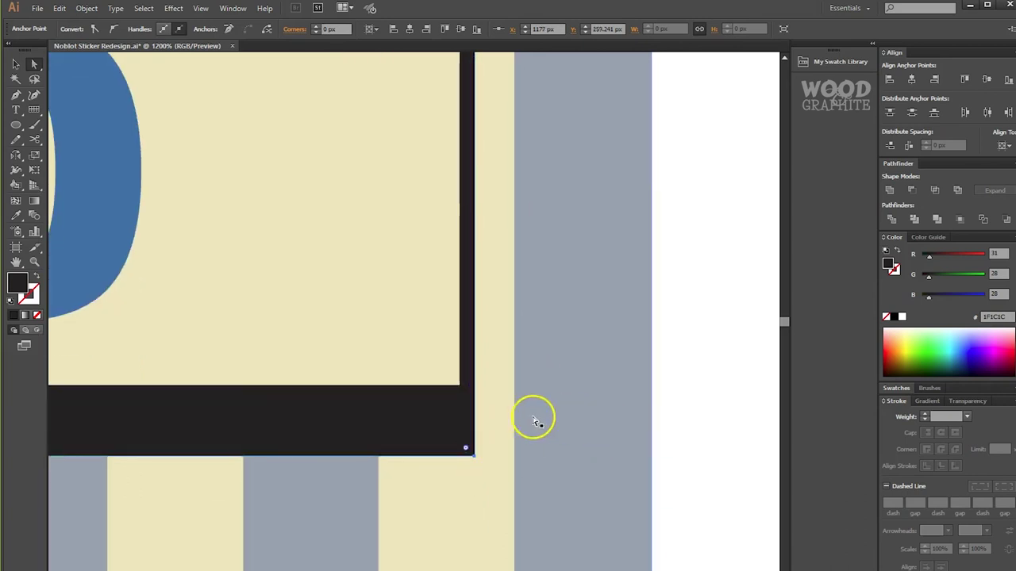
key(ctrl+minus)
key(ctrl+minus)
key(ctrl+minus)
click(748, 332)
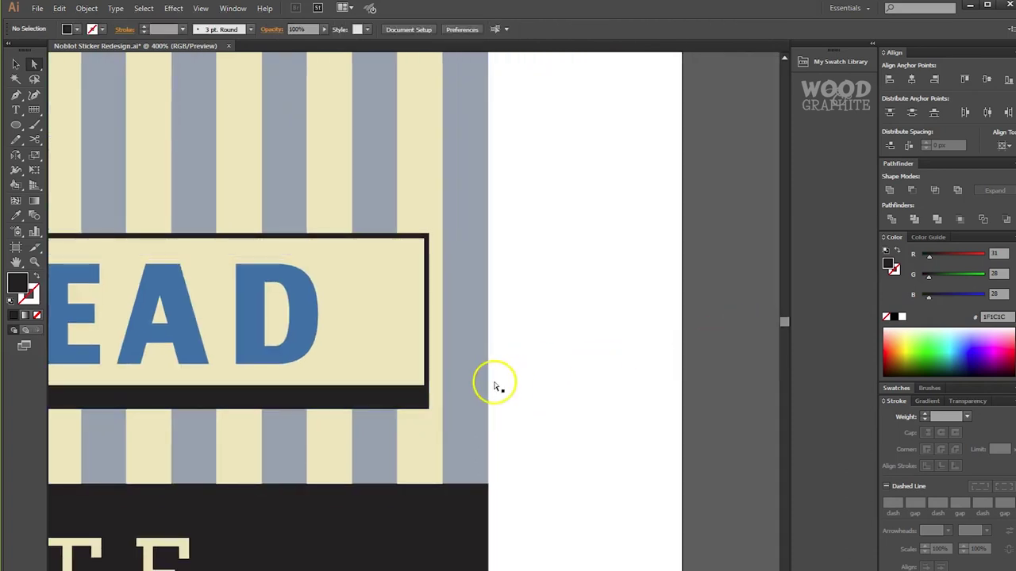
Inspect the corrected label corner and the rest of the label, and compare the title and band with the vintage reference
scroll(432, 408, up, 2)
key(v)
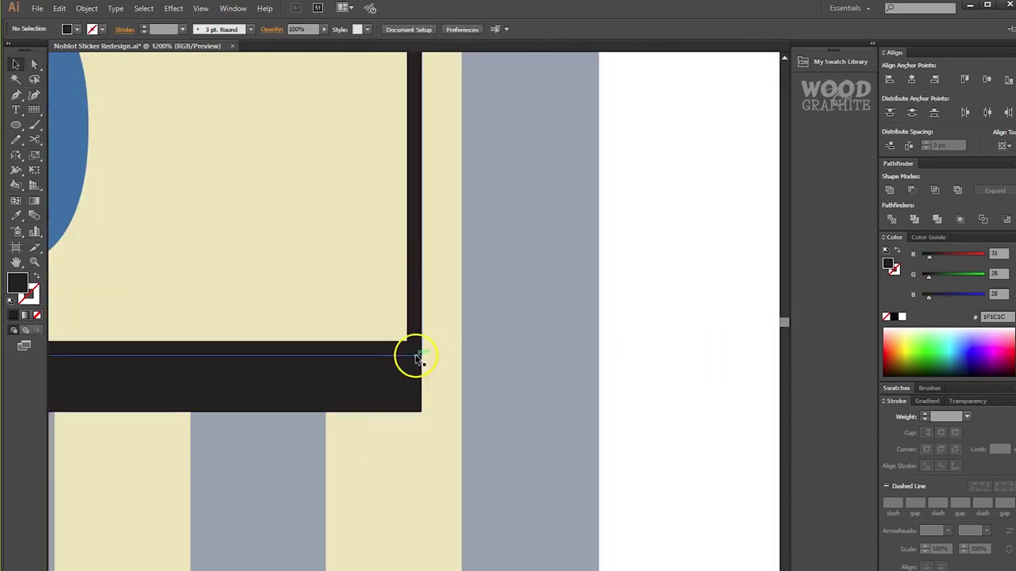
scroll(408, 406, down, 2)
drag(432, 356, 739, 318)
drag(412, 341, 653, 313)
mouse_move(386, 306)
mouse_down()
mouse_move(719, 299)
mouse_move(642, 292)
mouse_up()
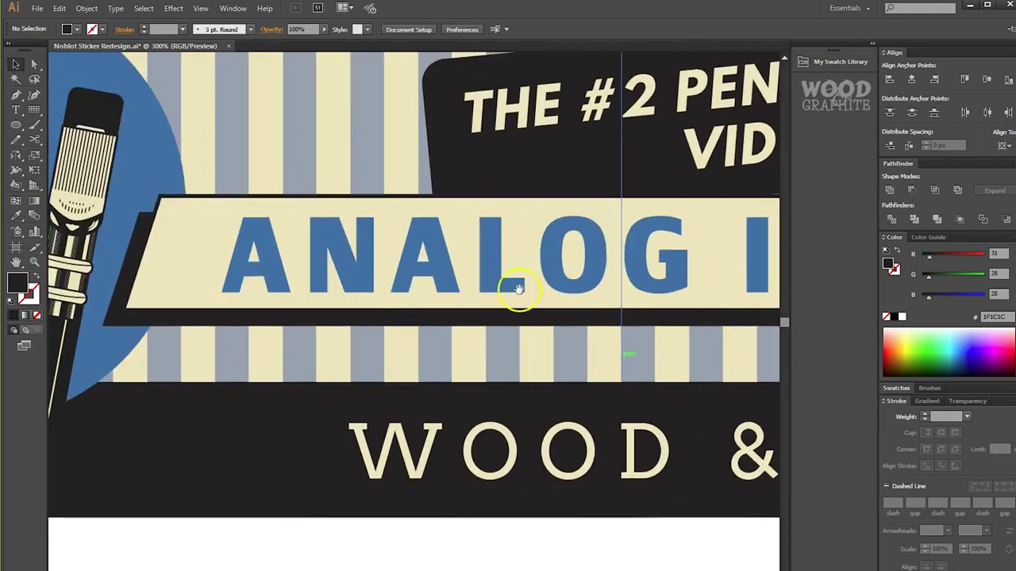
drag(517, 295, 618, 260)
drag(723, 308, 344, 292)
scroll(345, 292, down, 1)
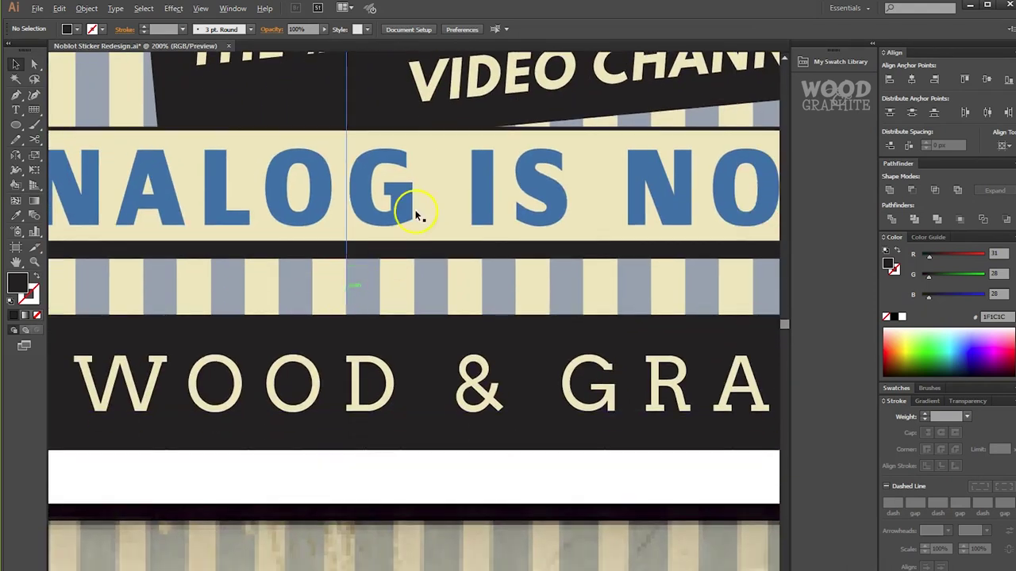
key(ctrl+minus)
scroll(523, 357, down, 5)
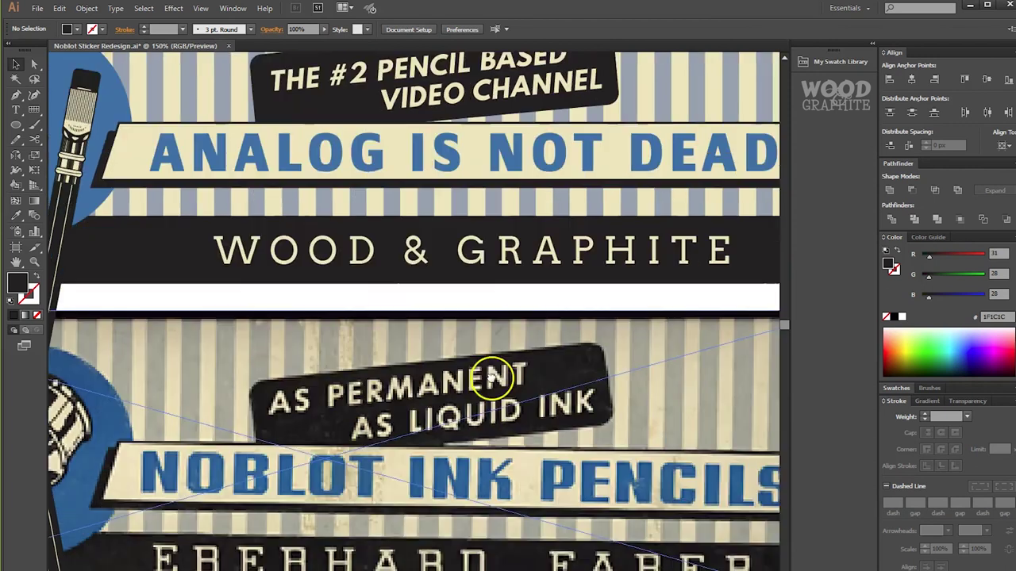
mouse_move(289, 329)
mouse_down()
mouse_move(463, 247)
mouse_move(390, 320)
mouse_move(370, 357)
mouse_move(418, 319)
mouse_up()
drag(387, 249, 332, 349)
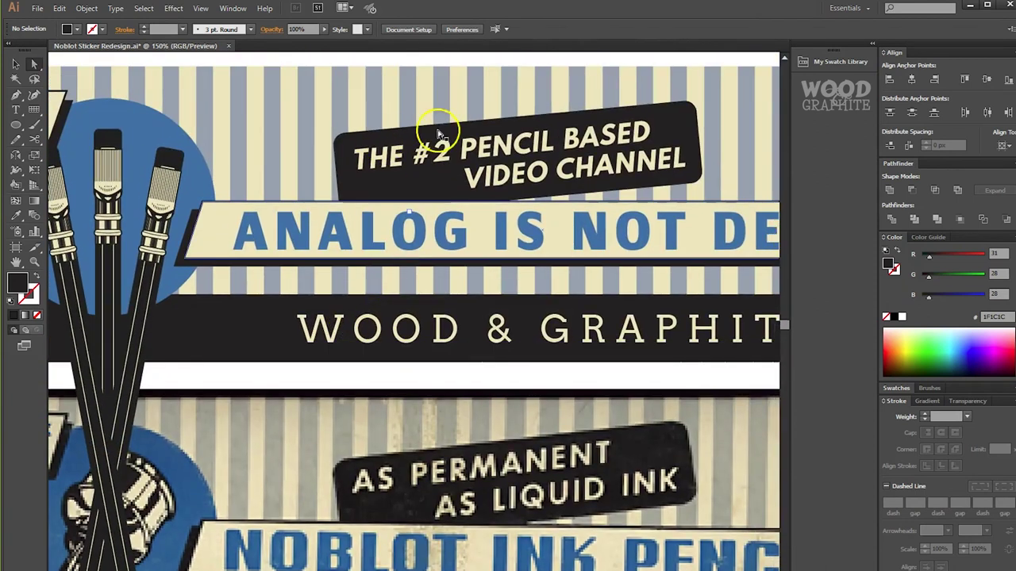
drag(511, 286, 385, 181)
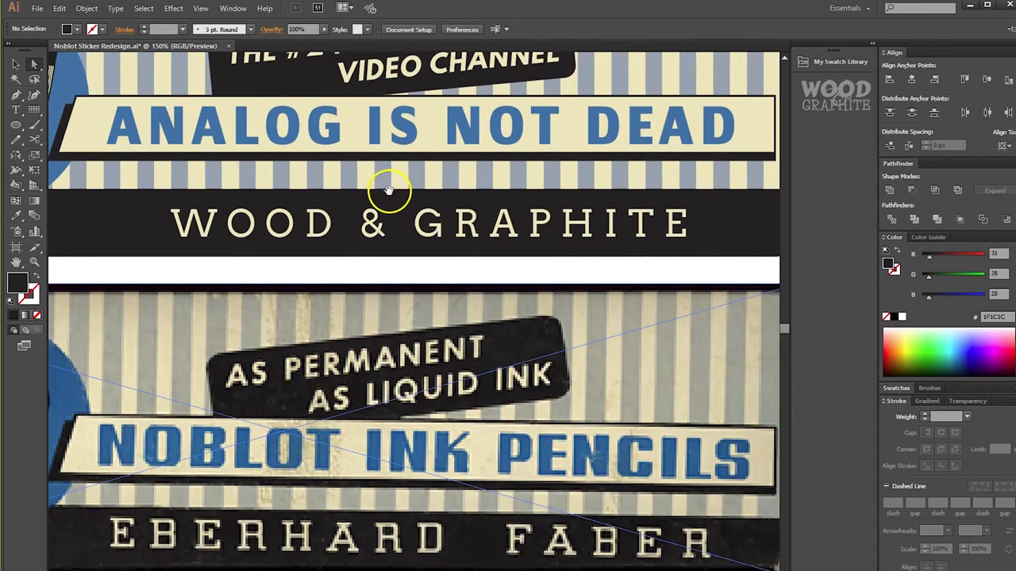
Review the redesign's title label, band and hexagon emblem side by side with the vintage box
drag(447, 352, 408, 287)
scroll(476, 230, up, 2)
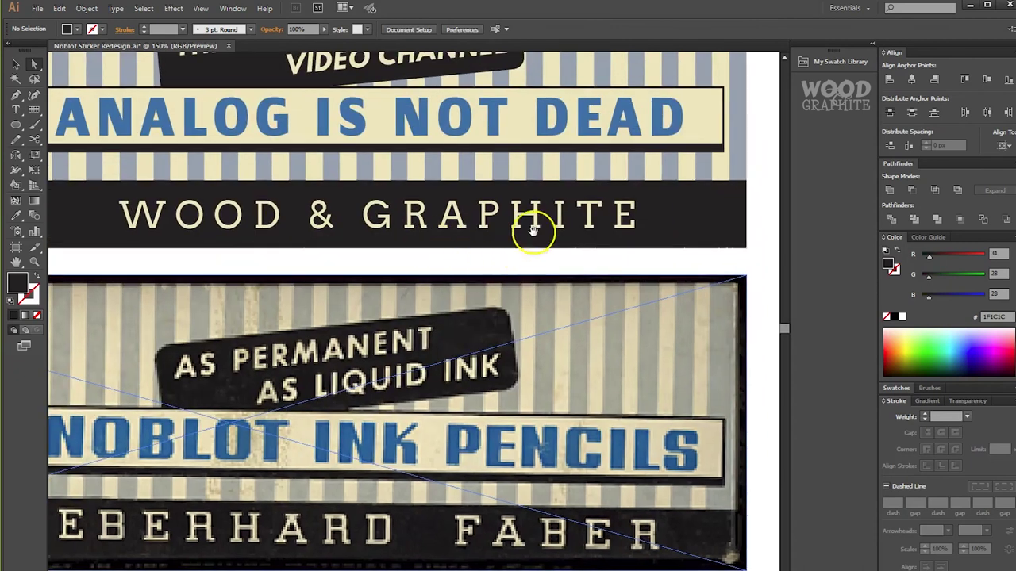
scroll(471, 196, down, 1)
drag(390, 162, 480, 238)
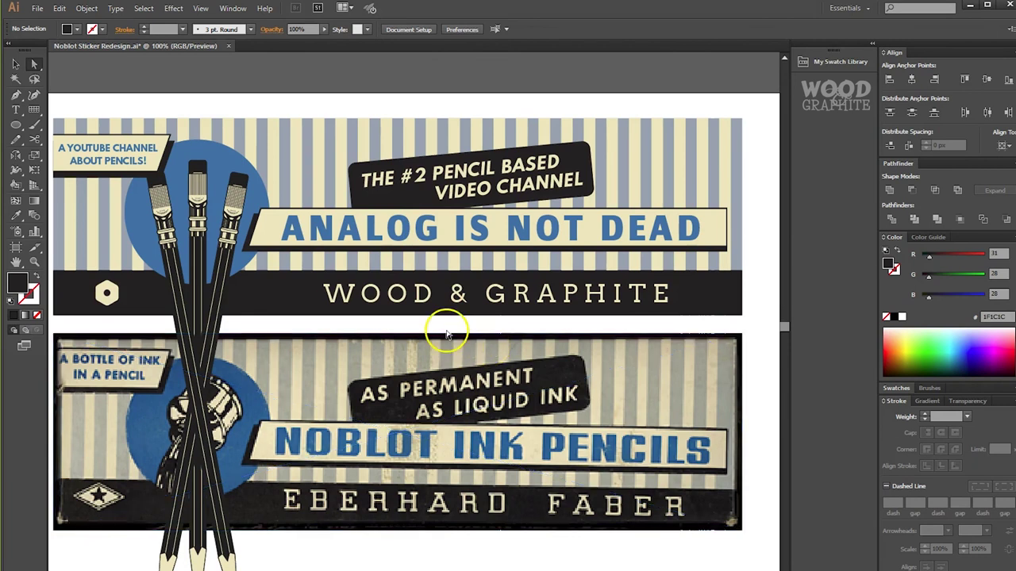
drag(127, 330, 280, 310)
scroll(227, 272, up, 1)
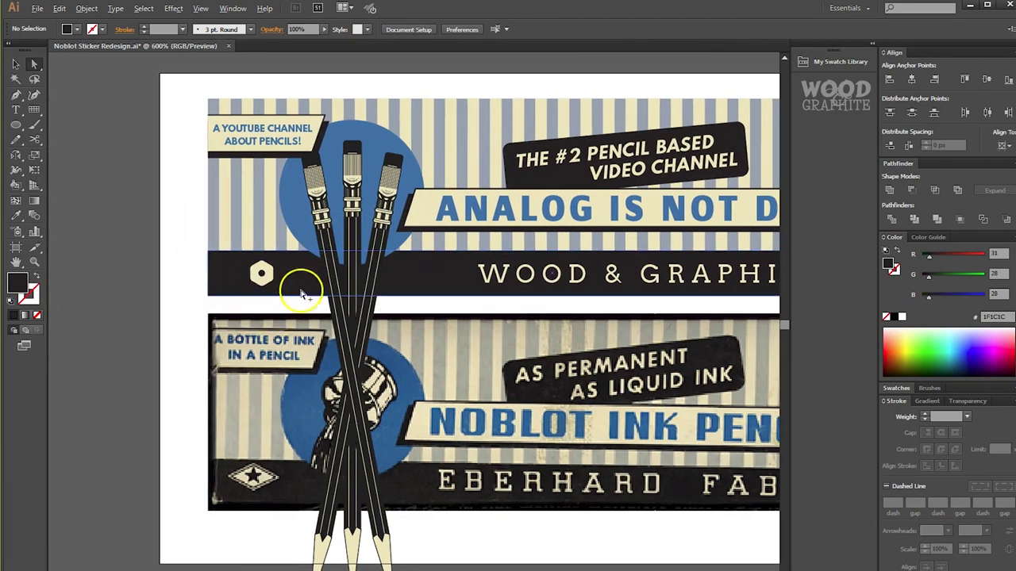
scroll(302, 294, up, 4)
Place a smaller copy of the cream hexagon emblem to its right, rotated flat side up and scaled to about 22 x 20 px
click(466, 311)
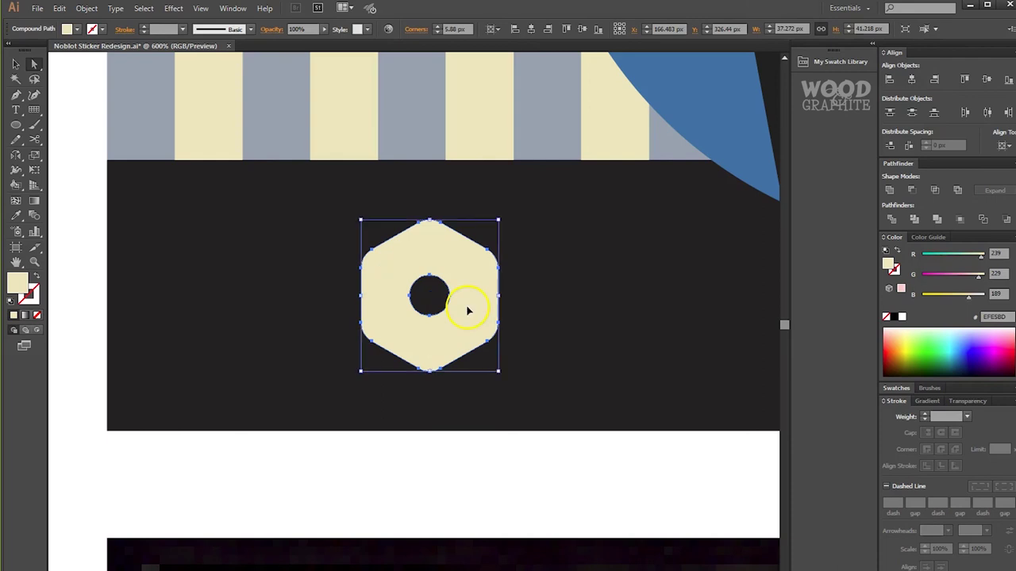
key(a)
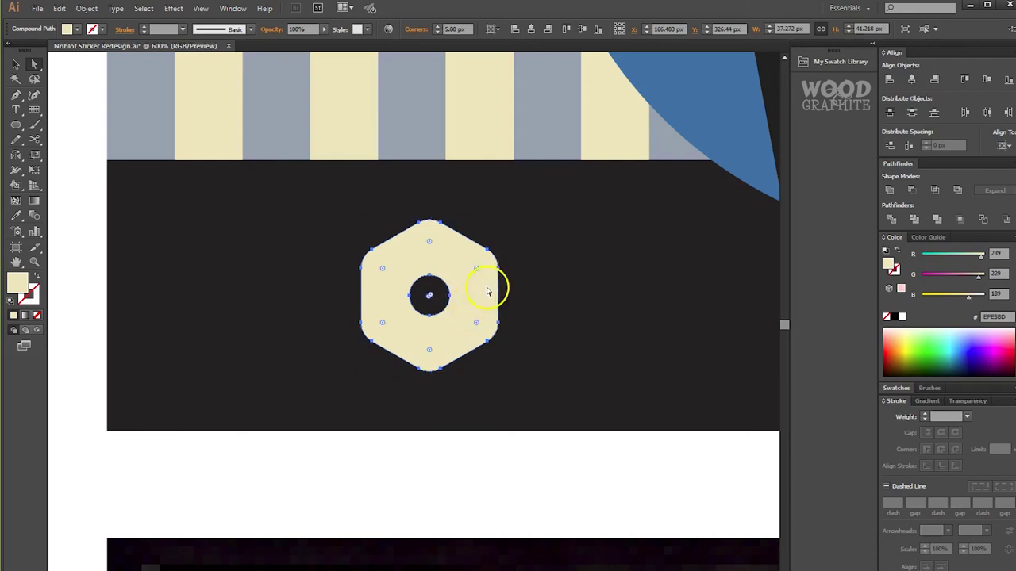
click(469, 230)
key(v)
click(461, 243)
drag(500, 215, 513, 356)
drag(507, 227, 471, 245)
drag(445, 292, 321, 308)
drag(523, 293, 584, 301)
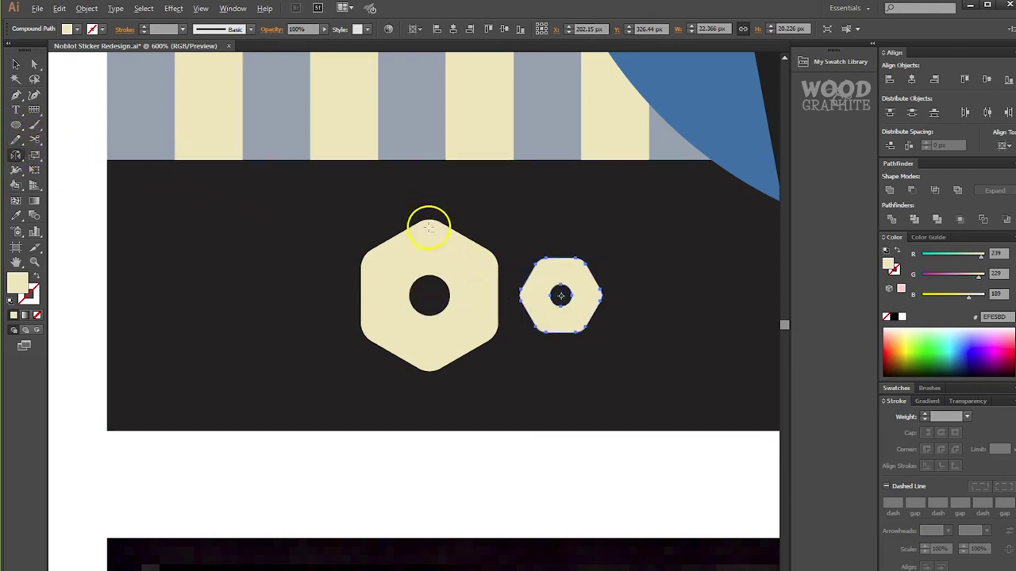
Reflect a copy of the small hexagon across the large hexagon's vertical centre line and deselect it
alt+click(430, 275)
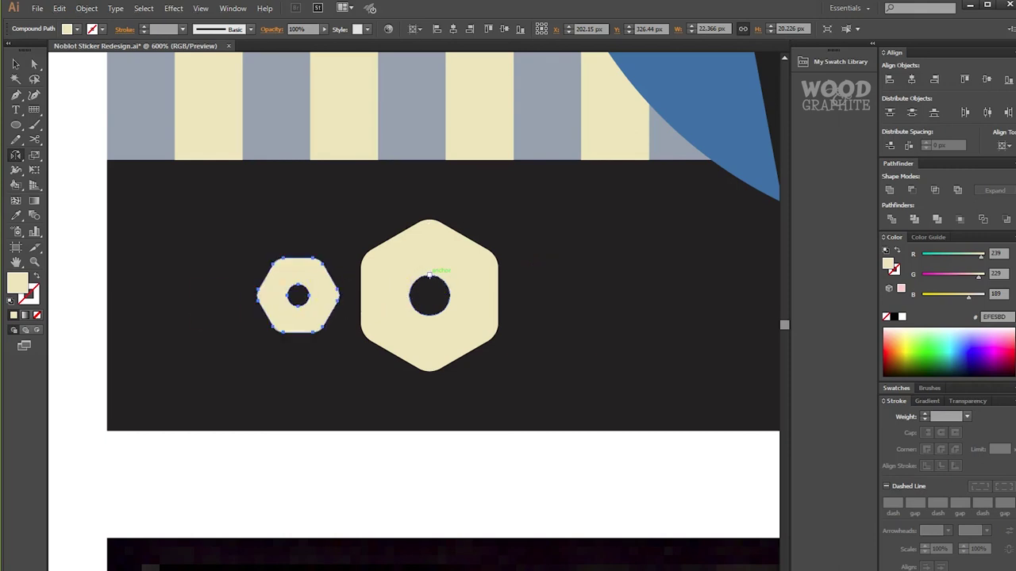
key(ctrl+shift+z)
click(445, 457)
key(v)
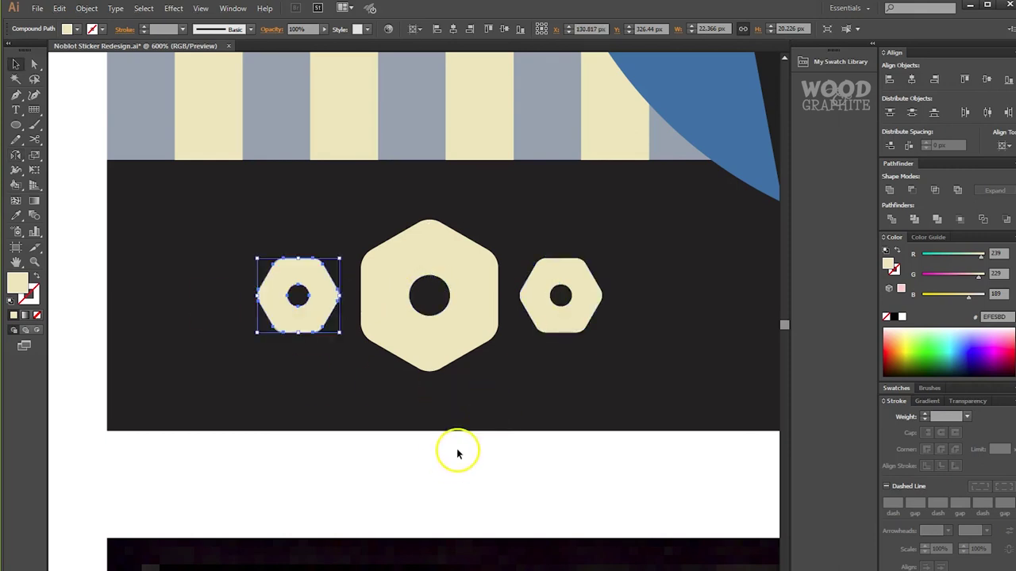
click(480, 464)
Check the three-hexagon emblem against the vintage star mark, group its three hexagons, and deselect the group
key(ctrl+1)
drag(443, 377, 363, 225)
scroll(355, 246, down, 2)
scroll(325, 290, up, 3)
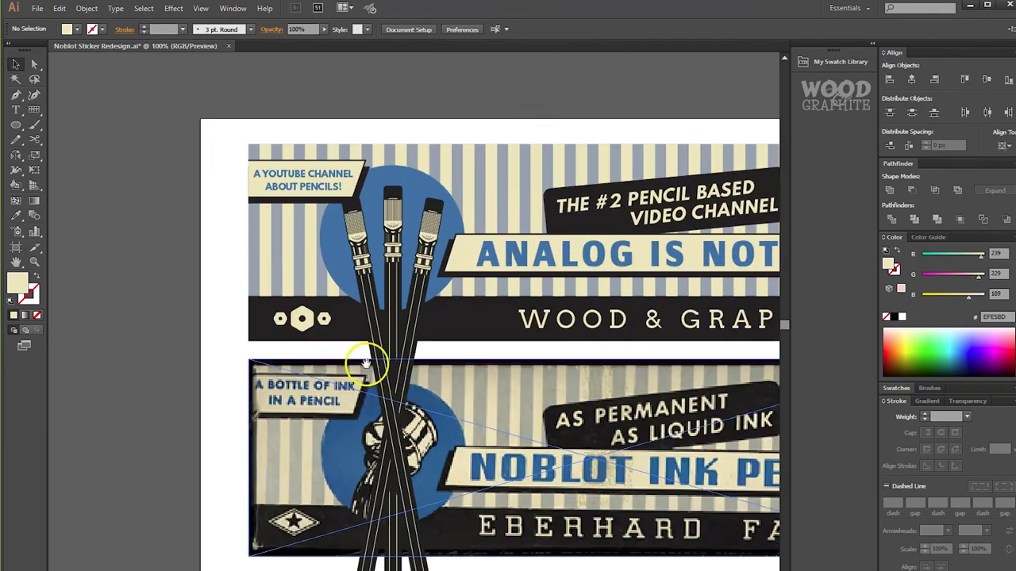
scroll(303, 320, up, 4)
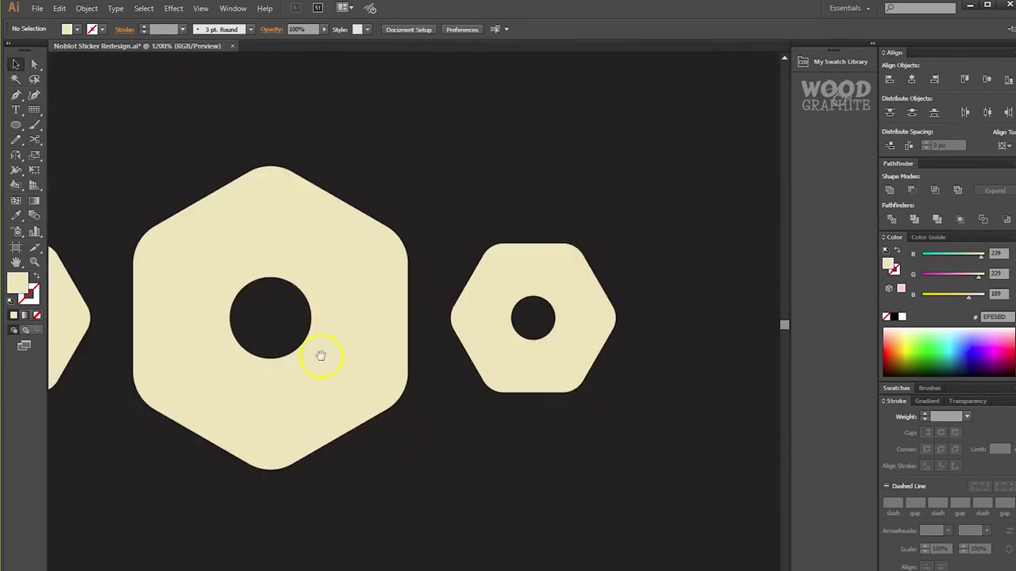
scroll(320, 355, down, 3)
click(370, 268)
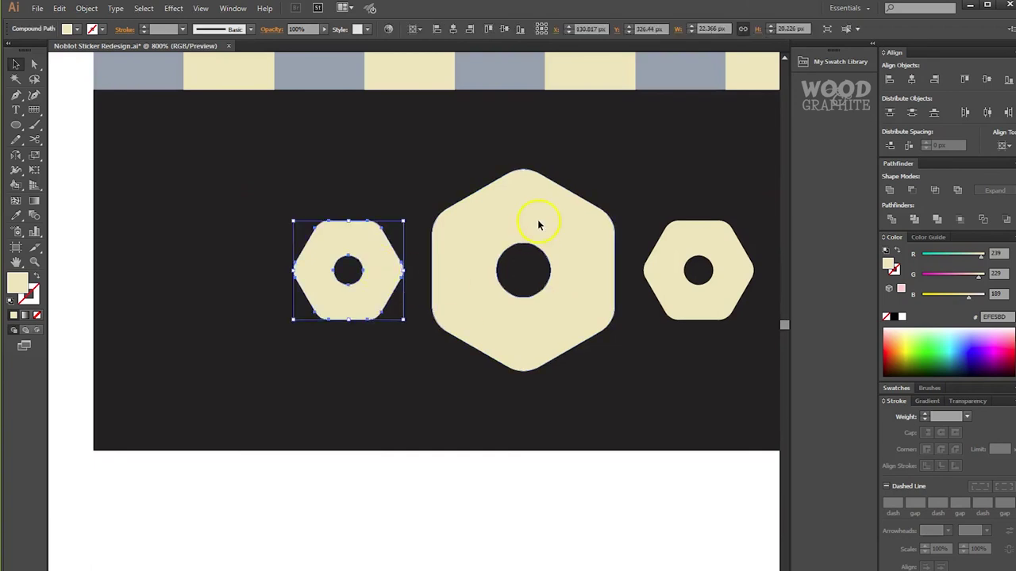
shift+click(538, 225)
shift+click(689, 259)
key(ctrl+g)
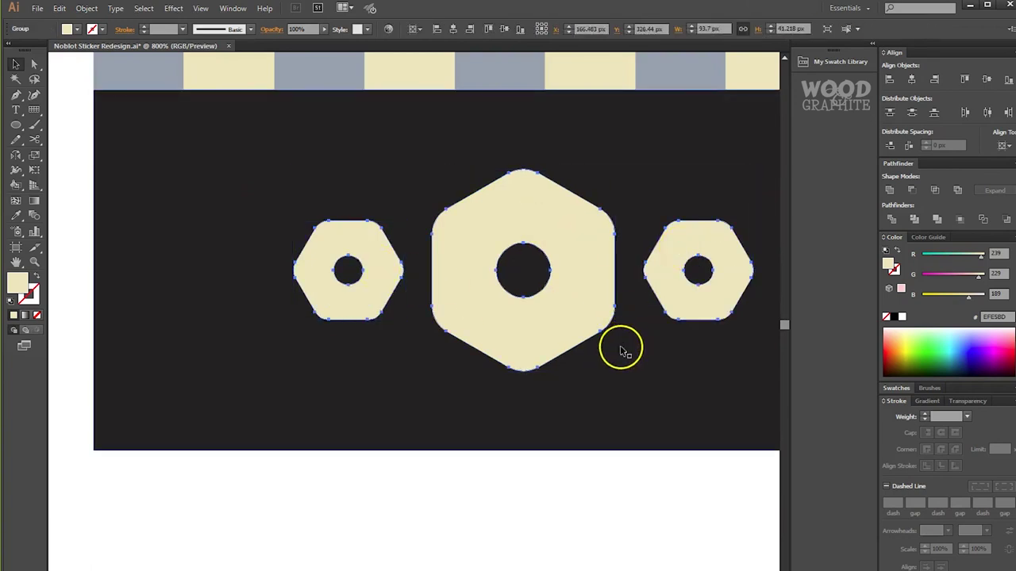
scroll(600, 403, down, 3)
click(639, 446)
Select all artwork sharing the pencil body's fill colour and recolour it with the band's black, 1F1C1C
drag(666, 442, 330, 405)
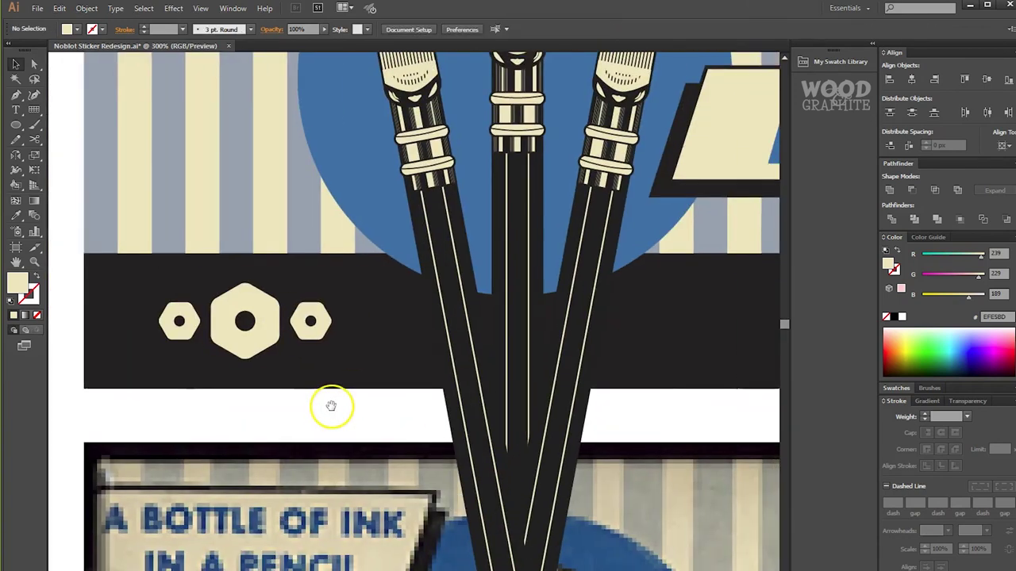
scroll(340, 399, down, 3)
drag(491, 431, 352, 272)
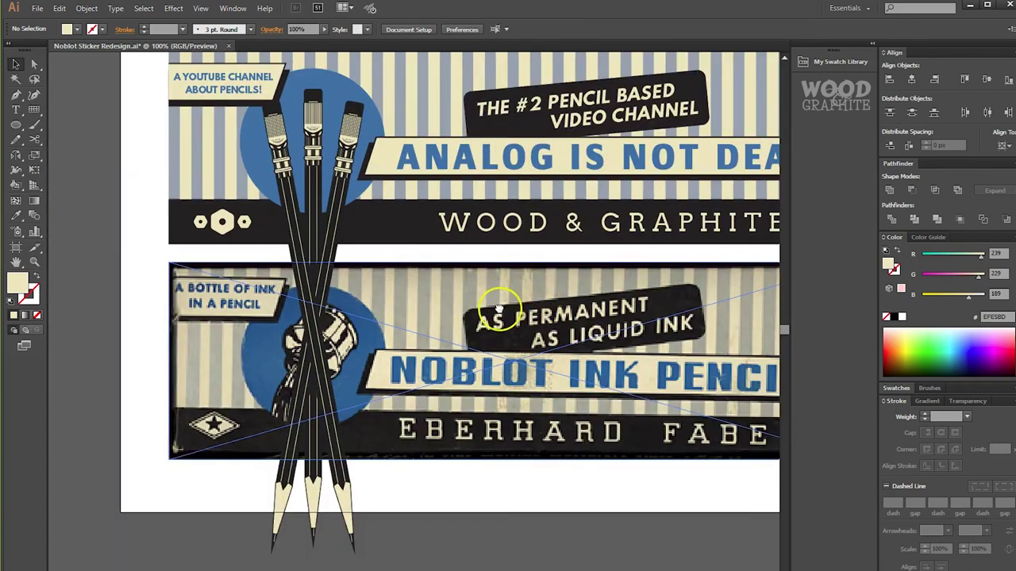
drag(551, 308, 512, 343)
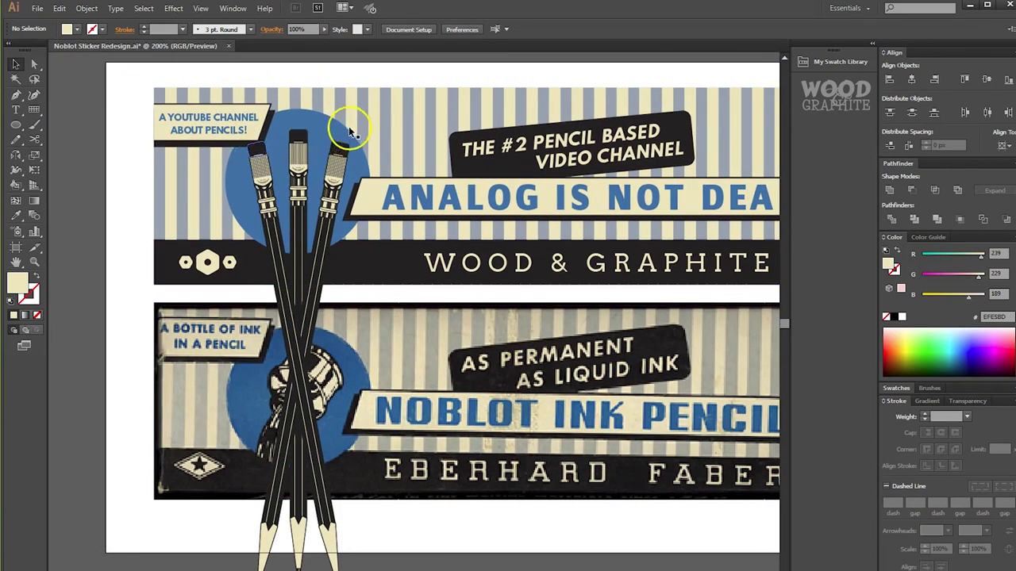
scroll(348, 126, up, 2)
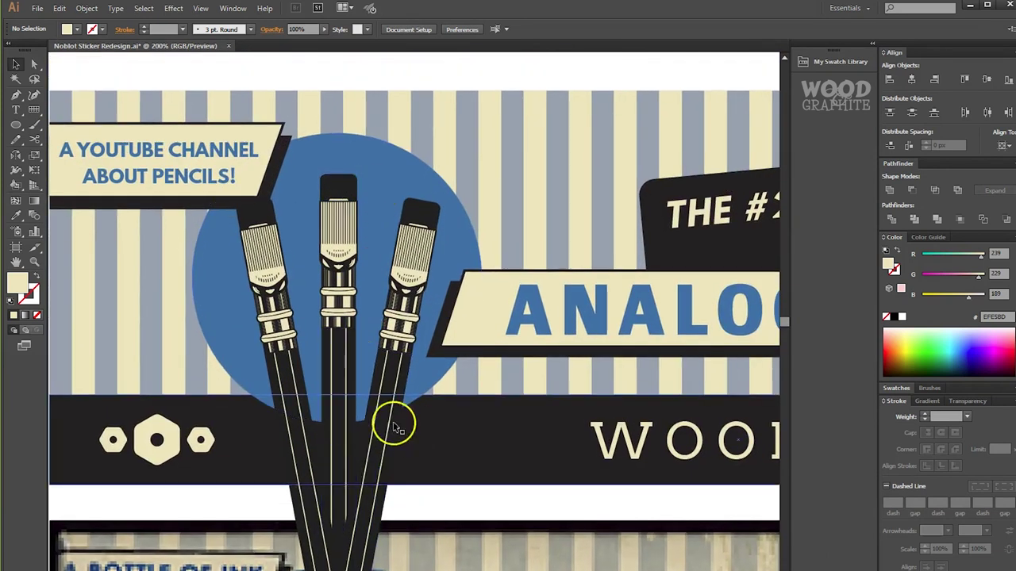
scroll(331, 407, up, 1)
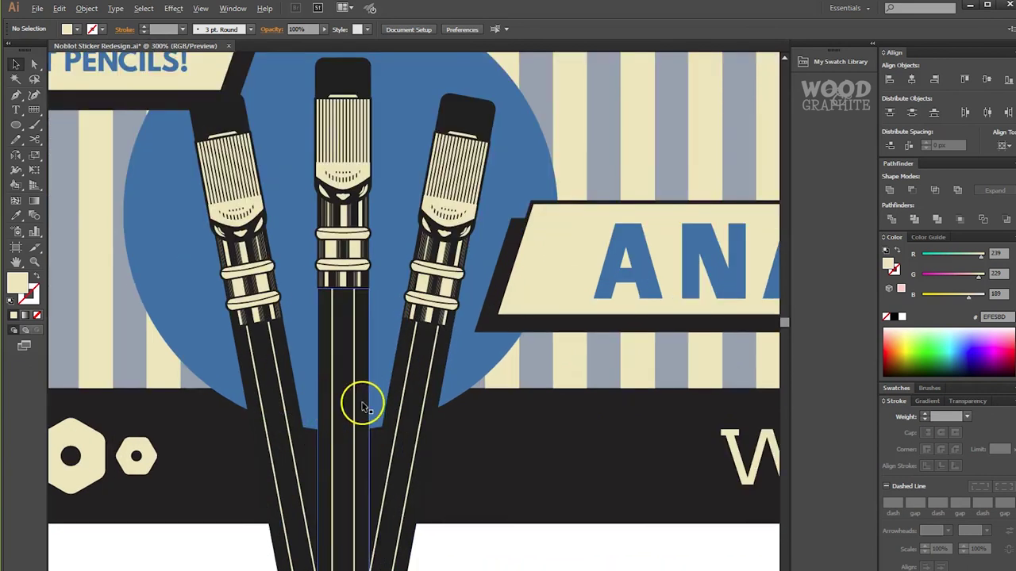
key(a)
click(341, 380)
click(147, 9)
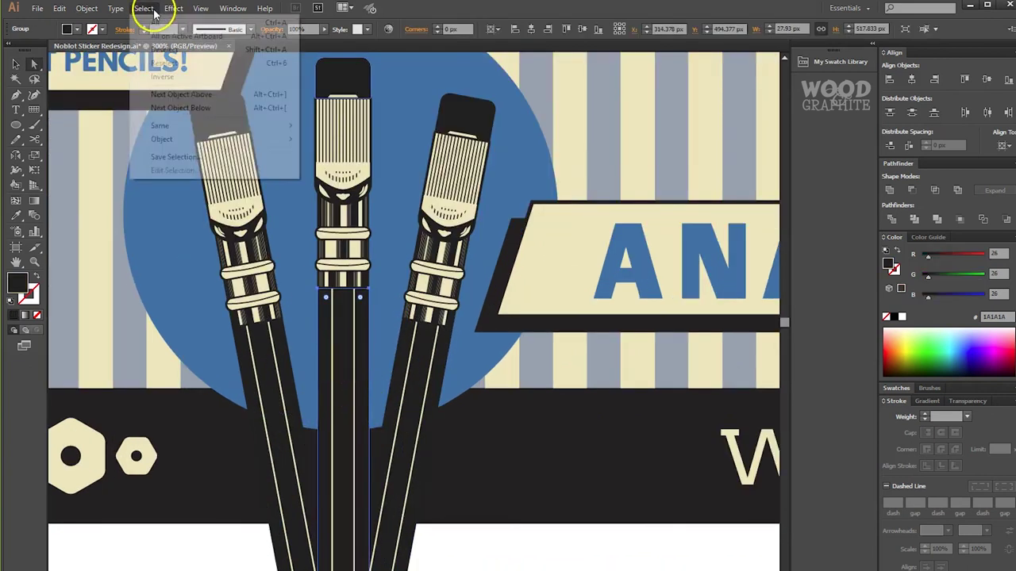
mouse_move(282, 127)
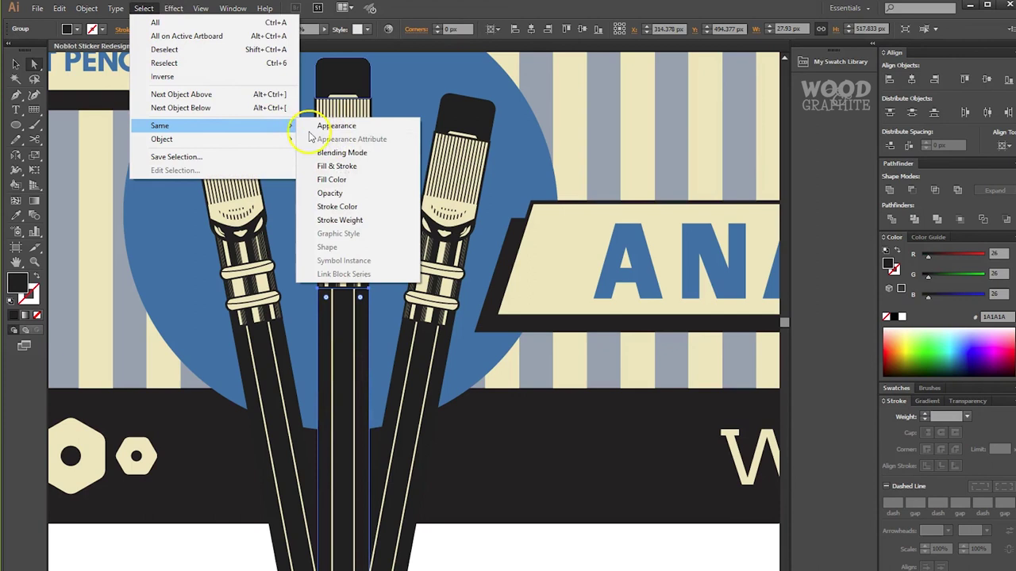
click(362, 181)
key(i)
click(518, 432)
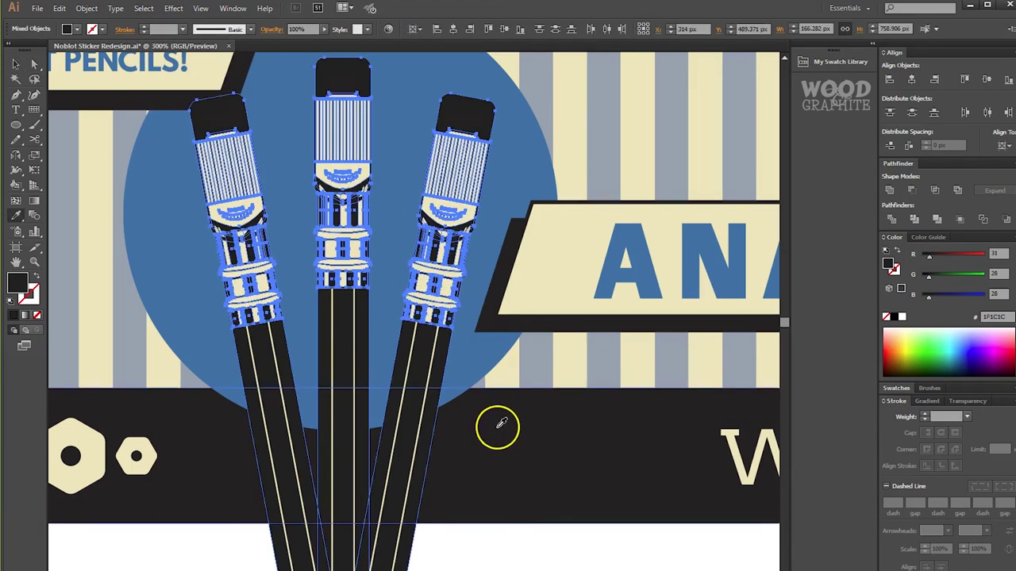
key(v)
click(503, 553)
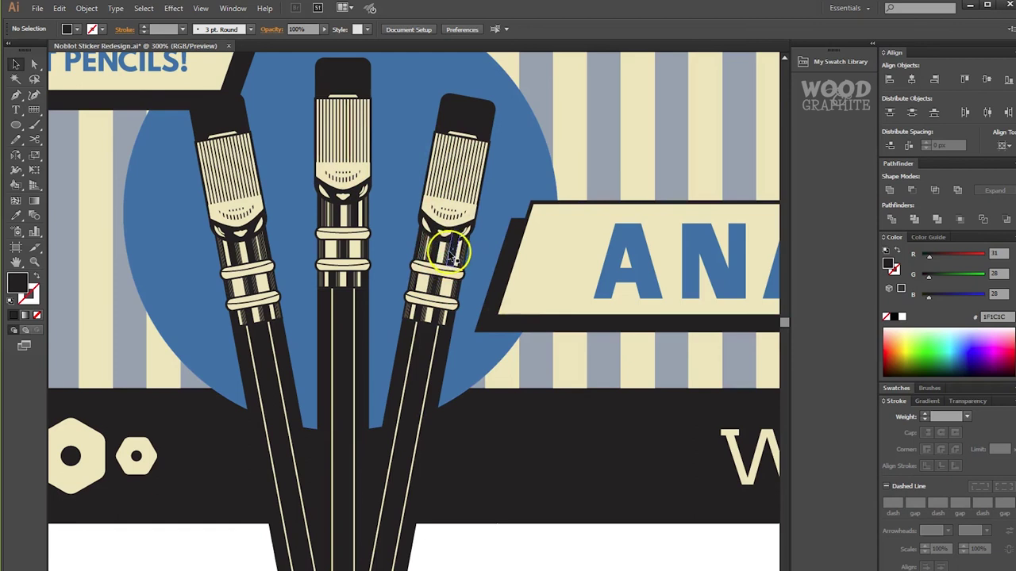
Group the three pencils together
click(460, 356)
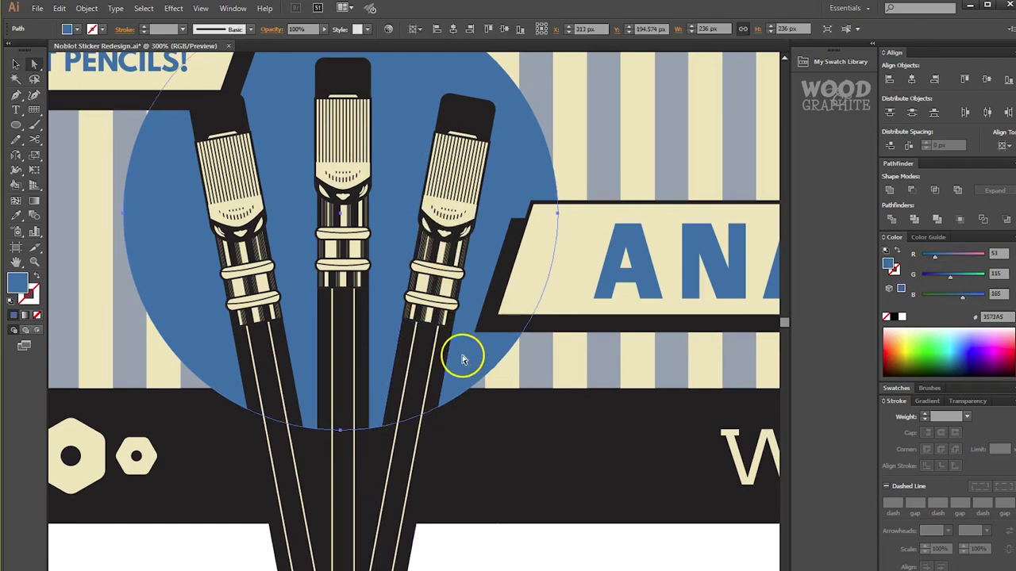
click(339, 323)
shift+click(403, 243)
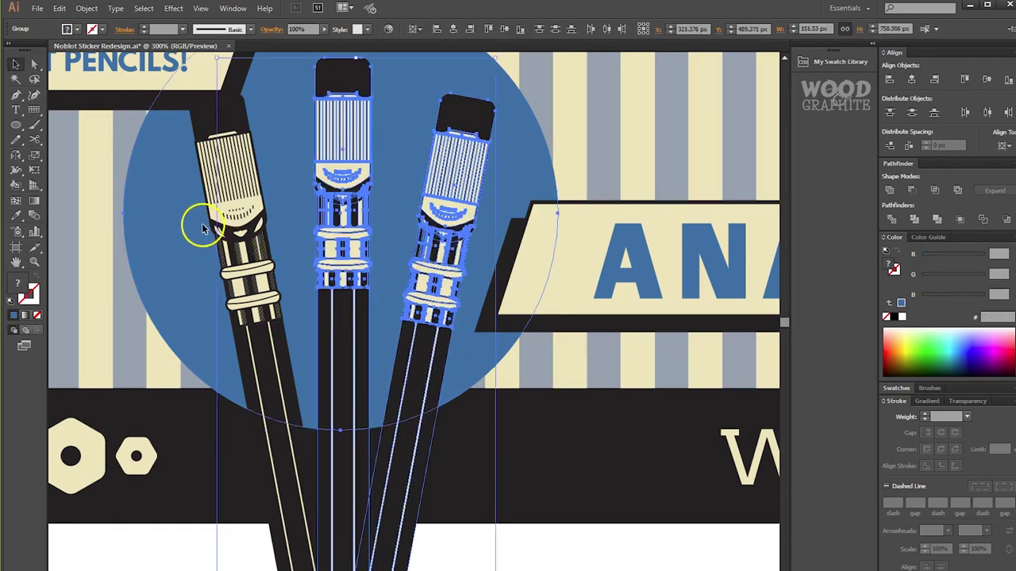
shift+click(242, 200)
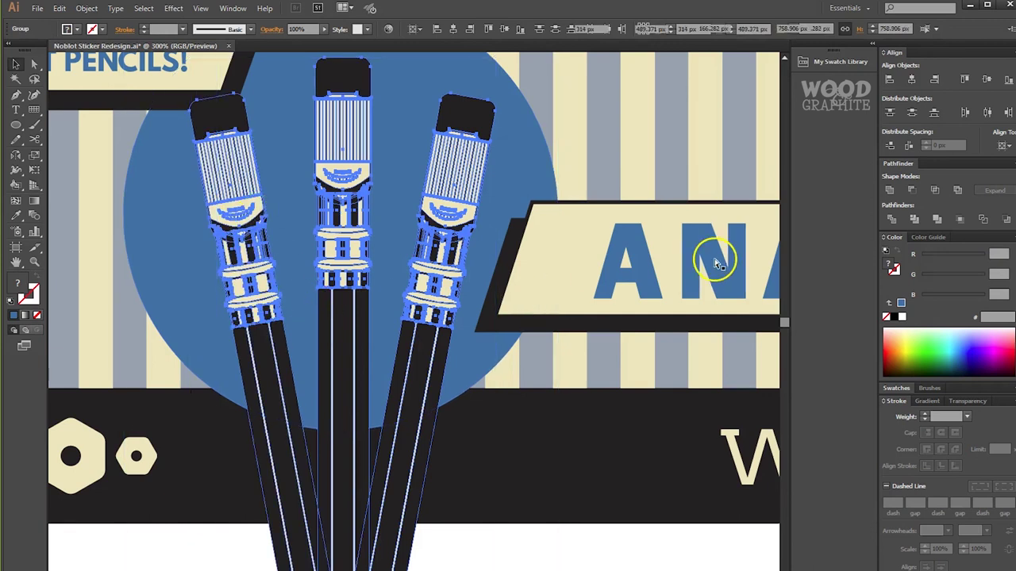
Duplicate the blue circle in place and bring the copy to the front, over the pencils
click(522, 185)
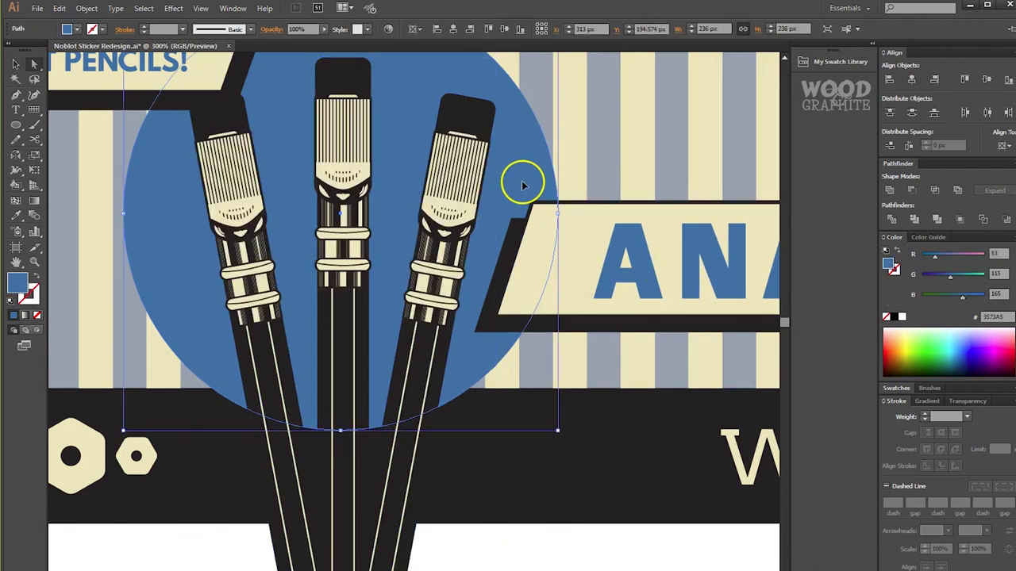
key(ctrl+shift+bracketright)
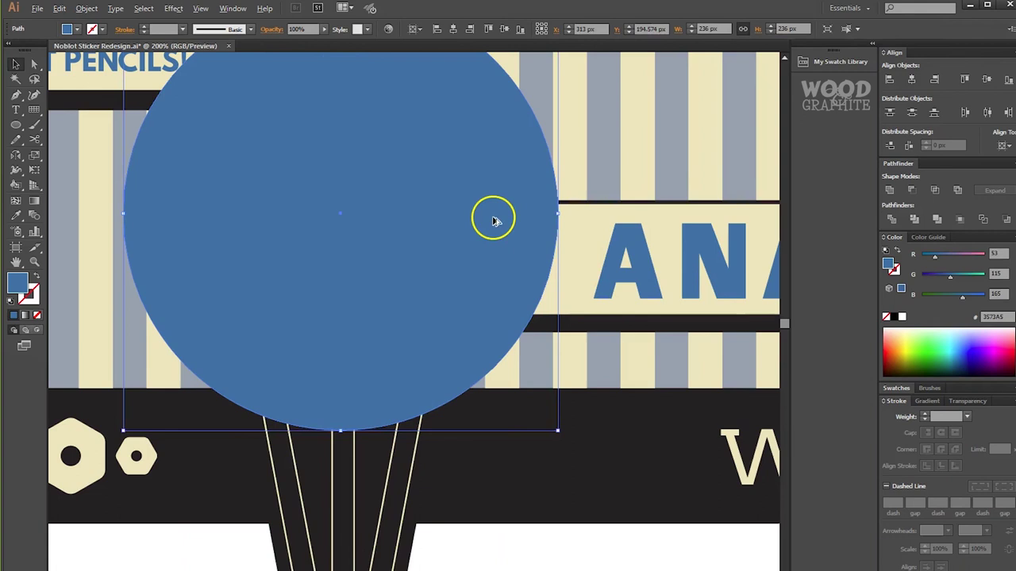
scroll(493, 221, down, 1)
Shift the front circle sideways to check that the original remains behind the pencils, and move it back
key(shift+Left)
key(shift+Left)
key(shift+Left)
key(shift+Left)
key(shift+Left)
key(shift+Left)
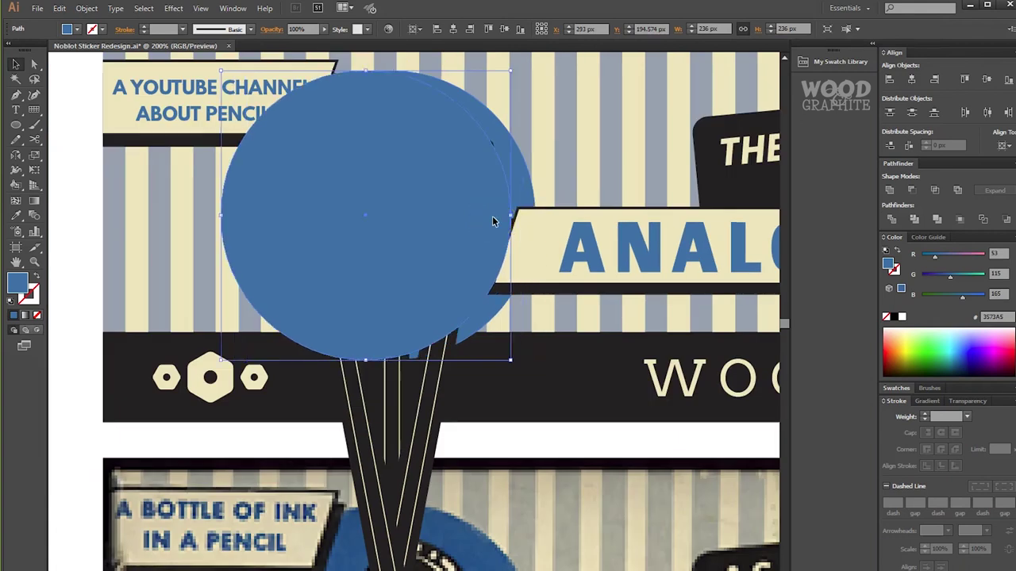
key(shift+Right)
key(shift+Right)
key(shift+Right)
key(shift+Right)
key(shift+Right)
key(shift+Right)
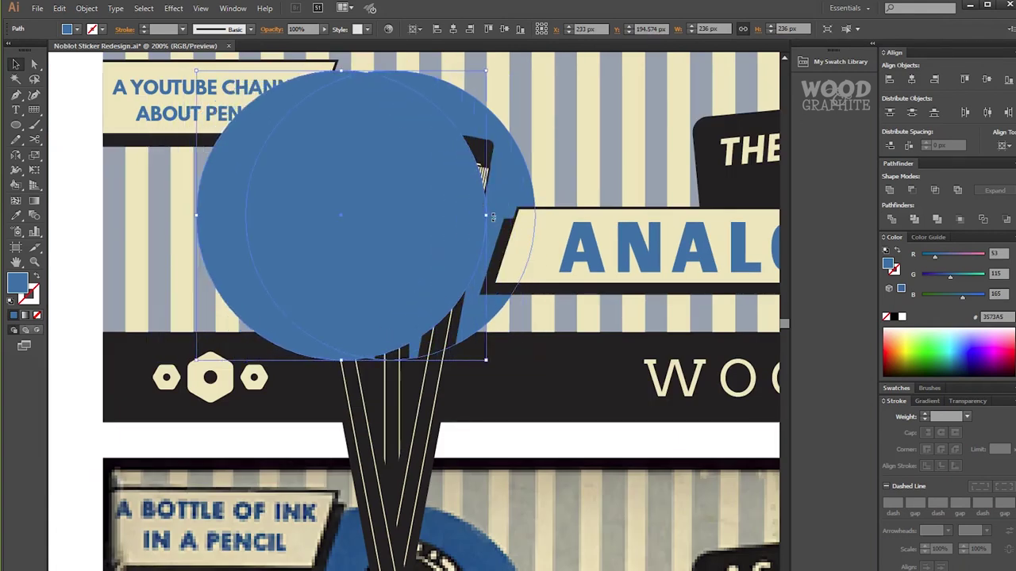
Make a clipping mask from the front circle and the pencil group, cropping the pencils to the circle, and deselect it
shift+click(437, 356)
right_click(438, 358)
click(500, 436)
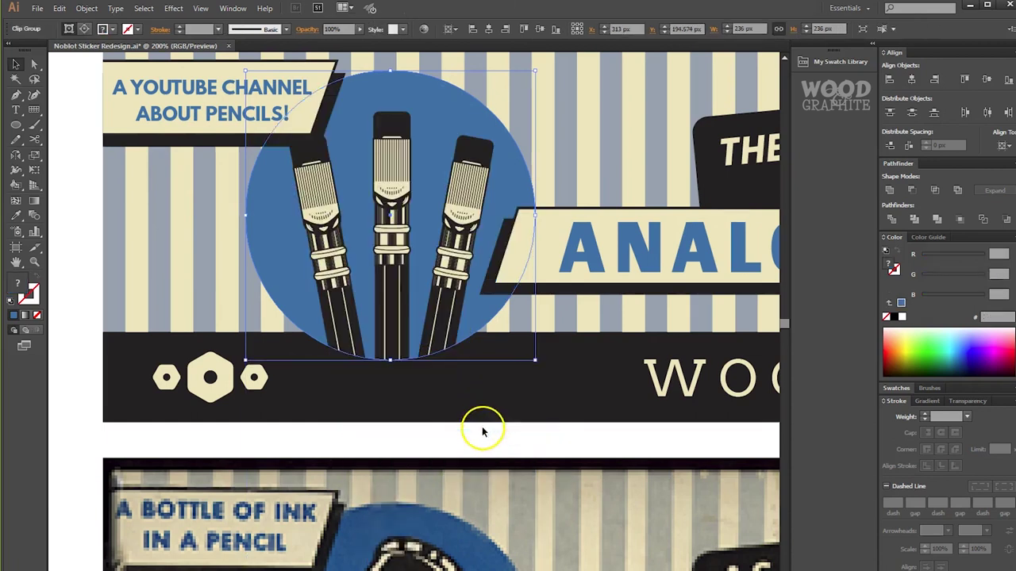
click(571, 303)
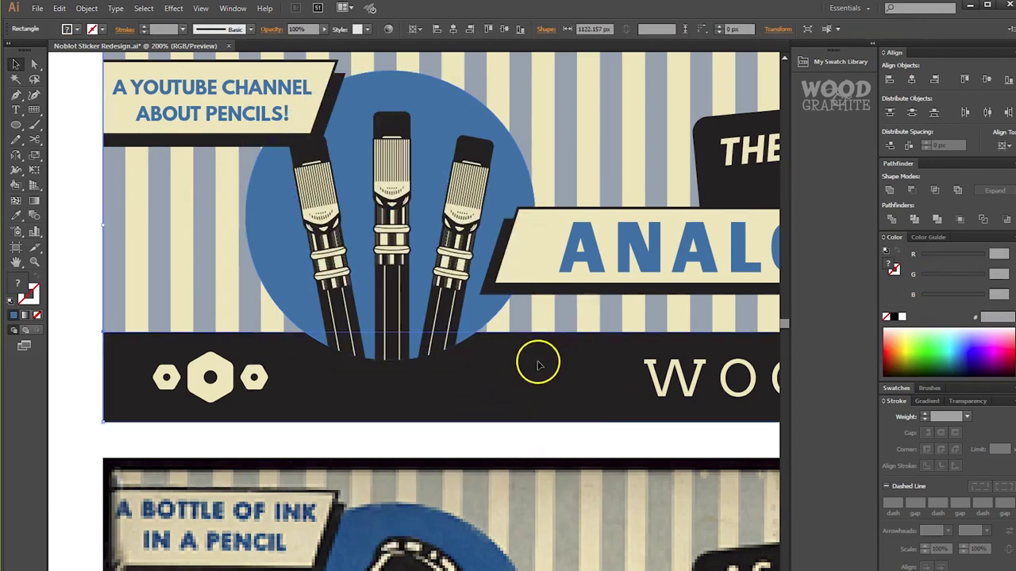
click(89, 215)
Compare the whole redesign with the vintage pencil box and save the document
scroll(182, 242, down, 1)
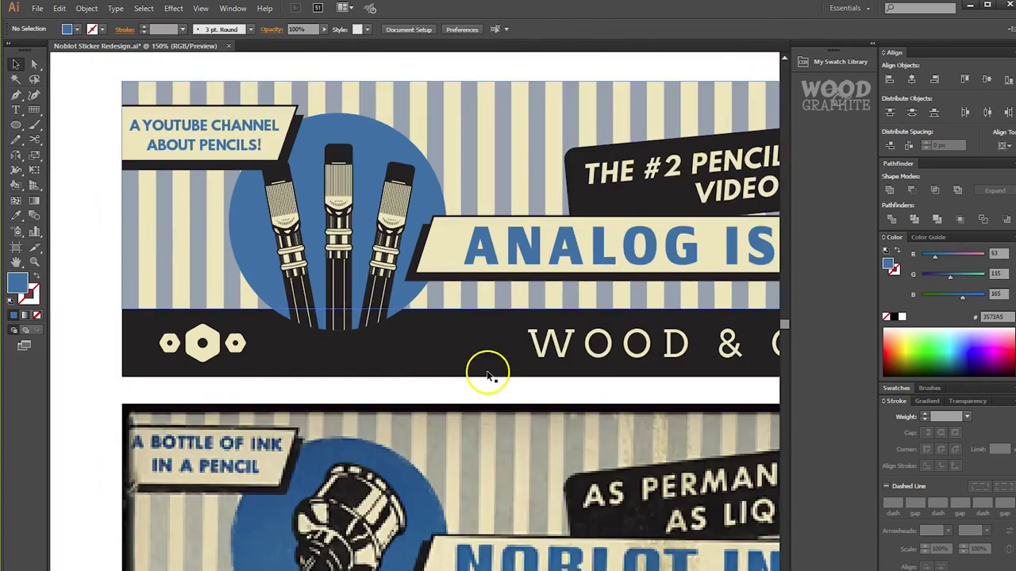
drag(515, 380, 443, 310)
scroll(464, 322, down, 1)
scroll(464, 321, down, 2)
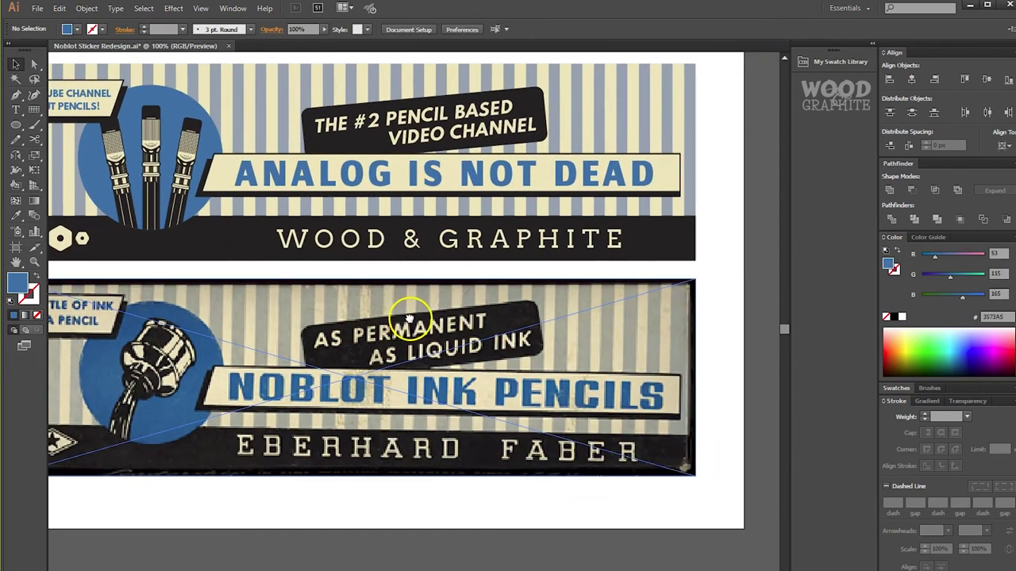
scroll(511, 333, up, 3)
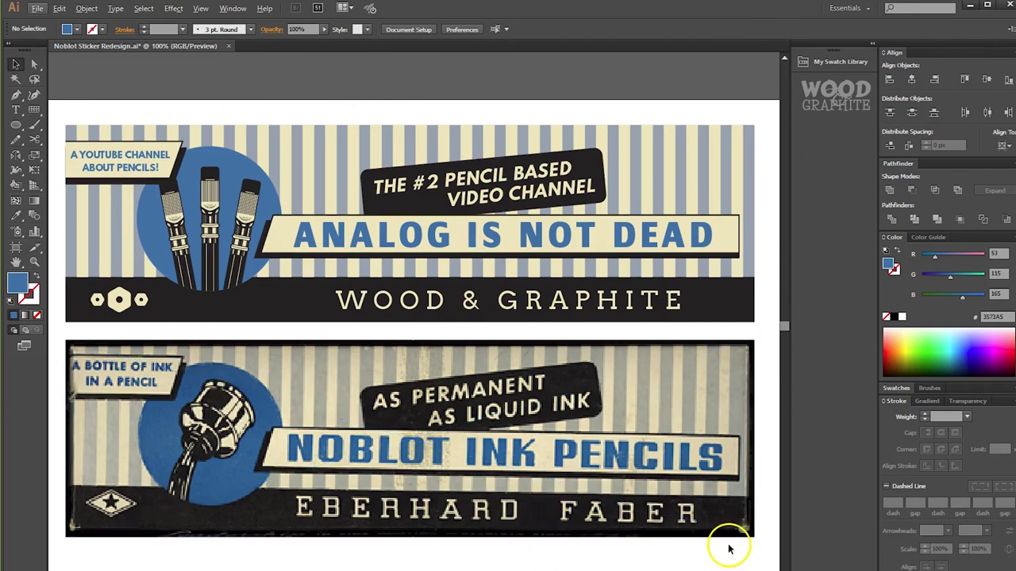
key(alt+v)
key(Escape)
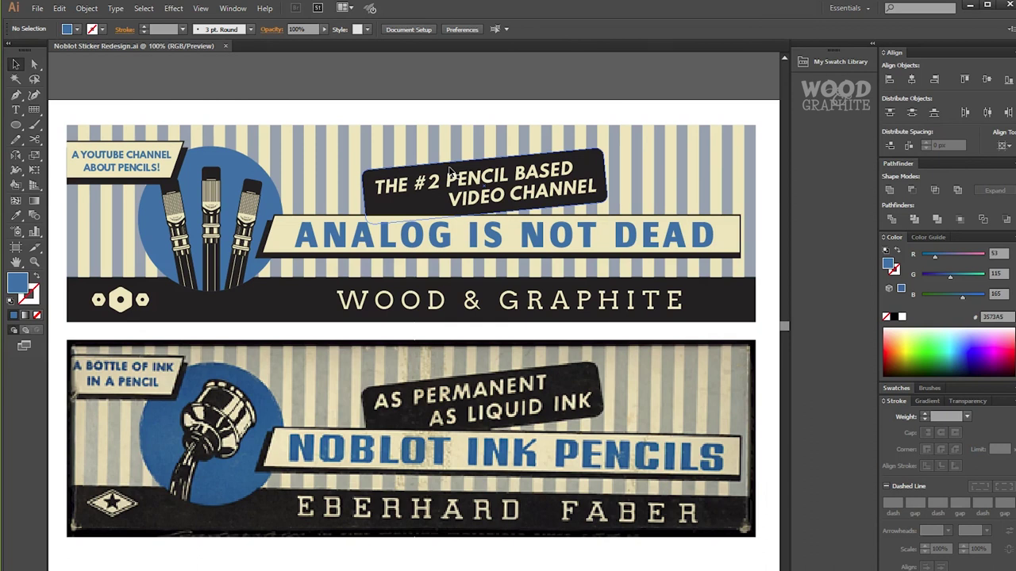
Examine the finished redesign's tagline, corner label, pencil emblem and band against the original NOBLOT box
click(414, 187)
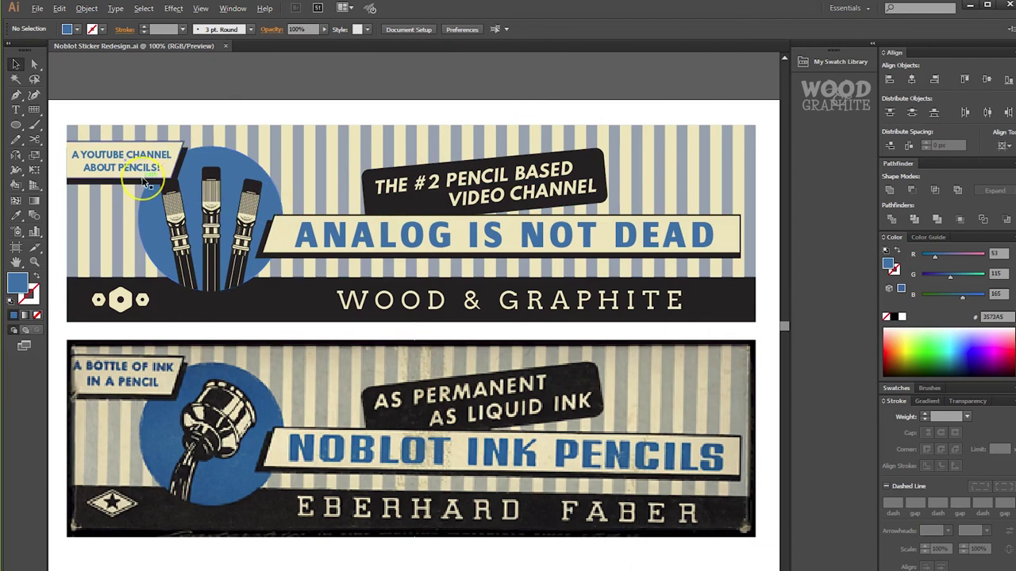
scroll(143, 178, up, 3)
key(ctrl+1)
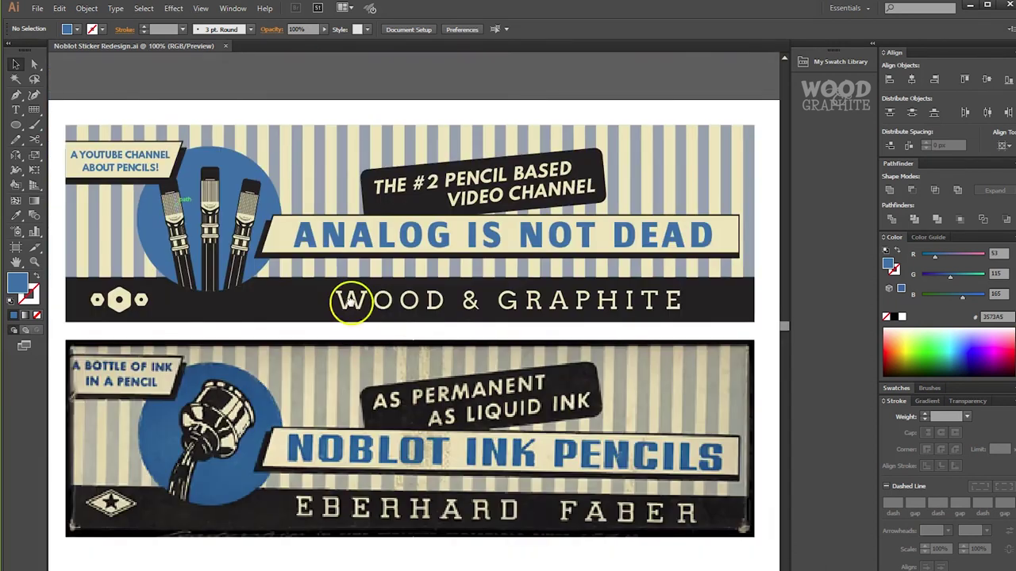
drag(363, 338, 333, 319)
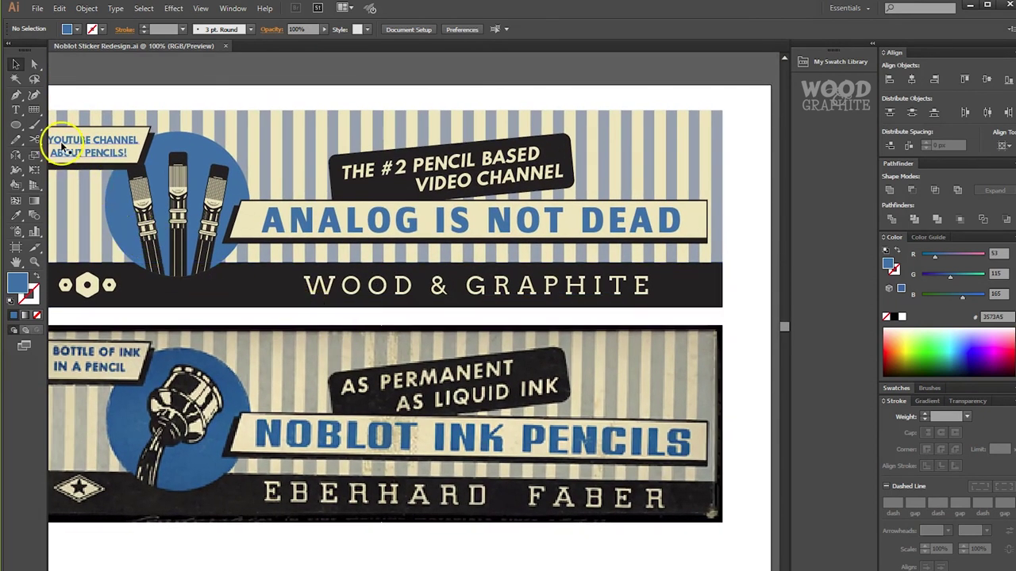
mouse_move(330, 229)
mouse_down()
mouse_move(403, 226)
mouse_move(351, 277)
mouse_move(328, 222)
mouse_move(341, 243)
mouse_up()
drag(418, 263, 437, 257)
click(600, 434)
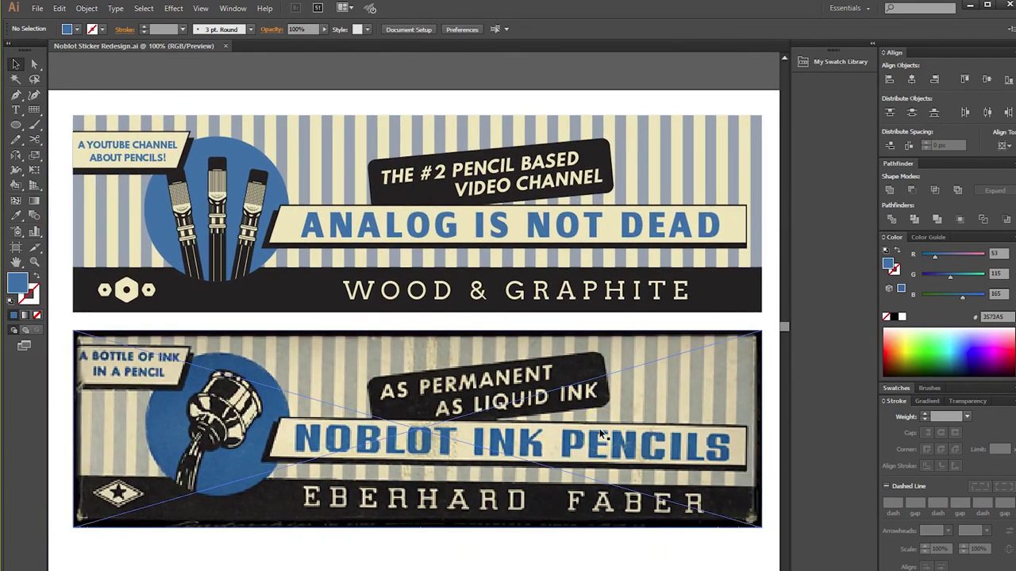